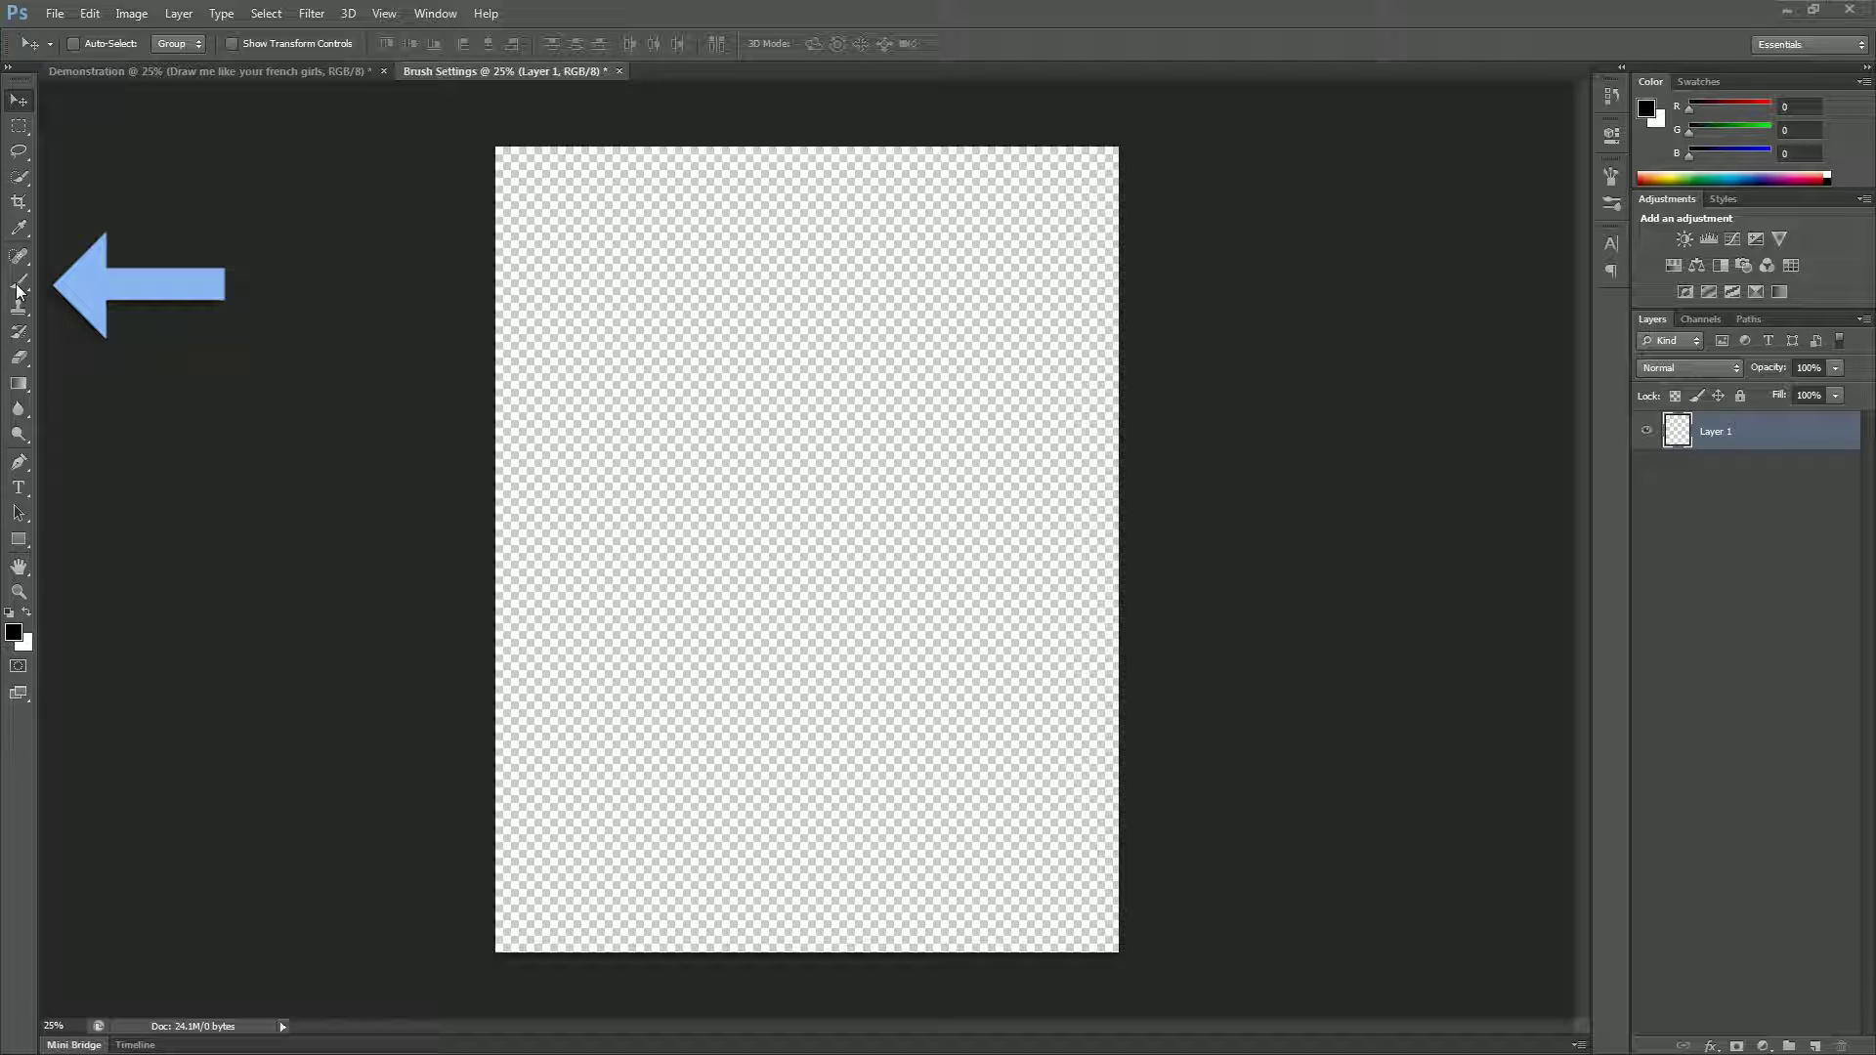
Expand the toolbox to two columns and activate the Brush tool, toggling its precise crosshair cursor on and off
click(7, 66)
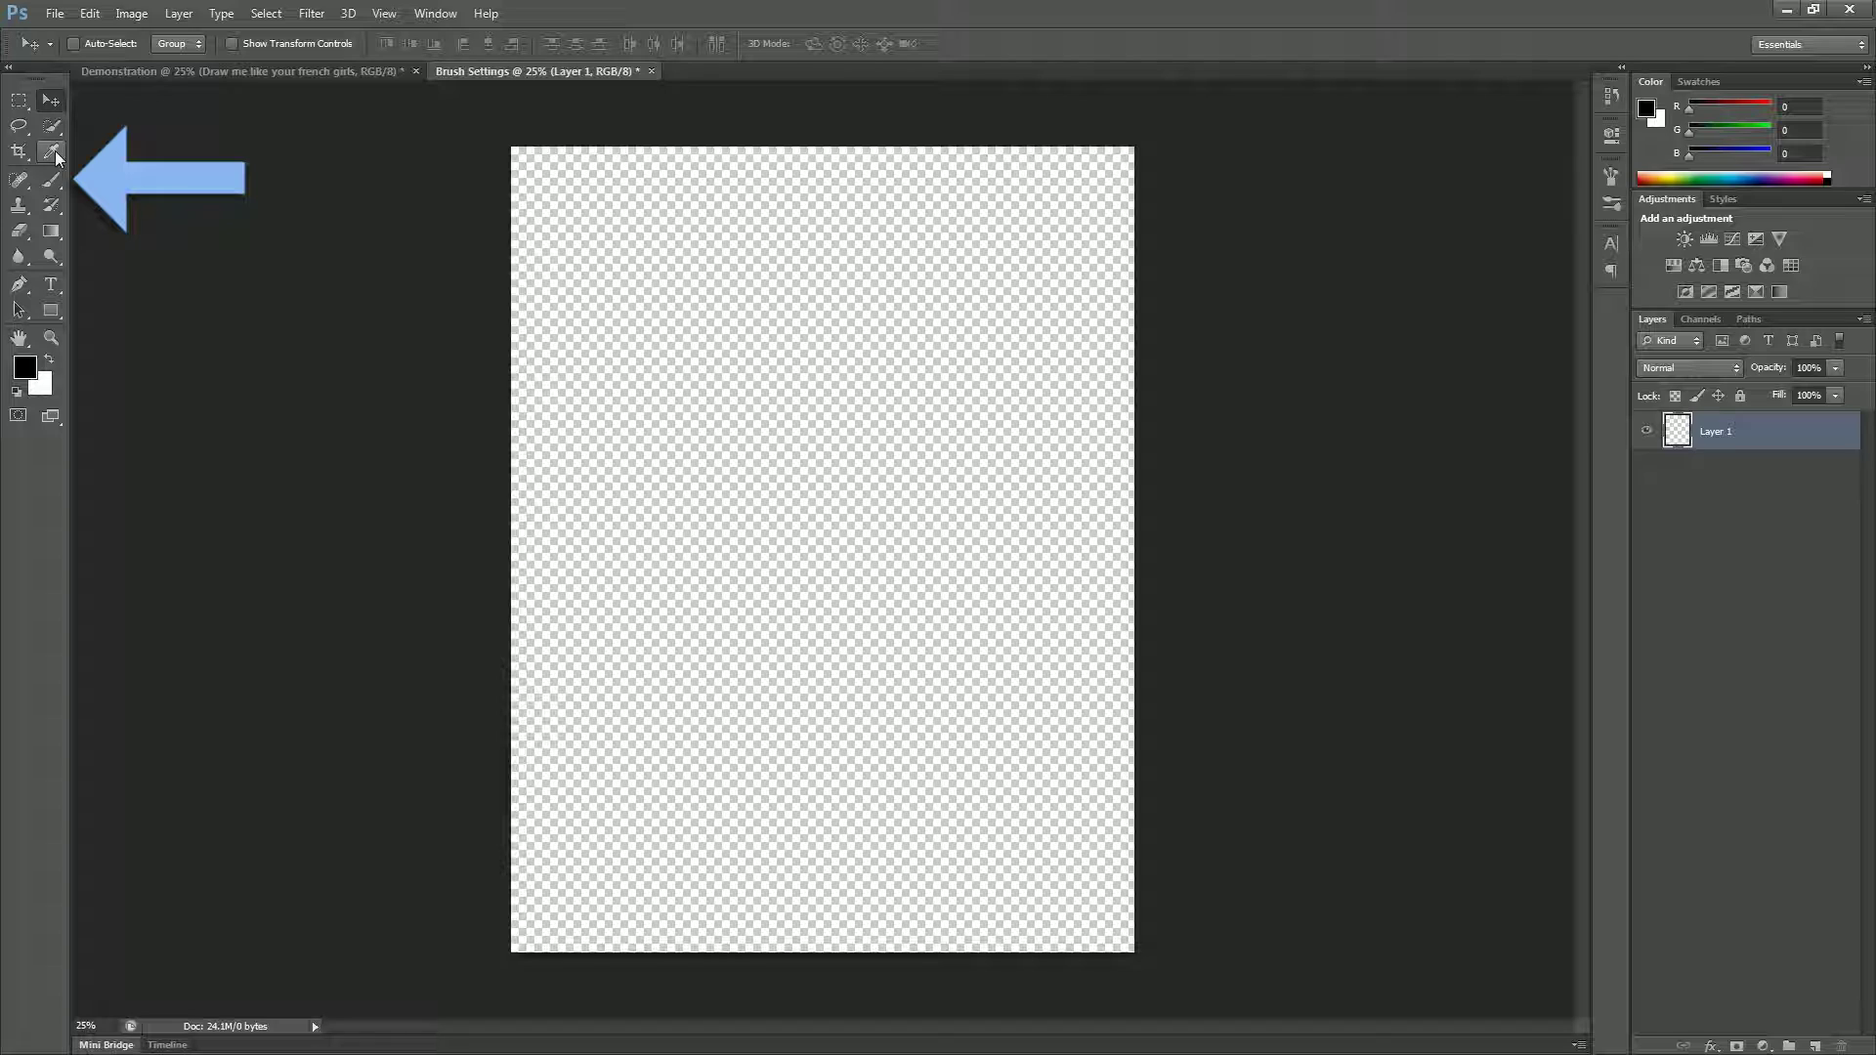
click(50, 179)
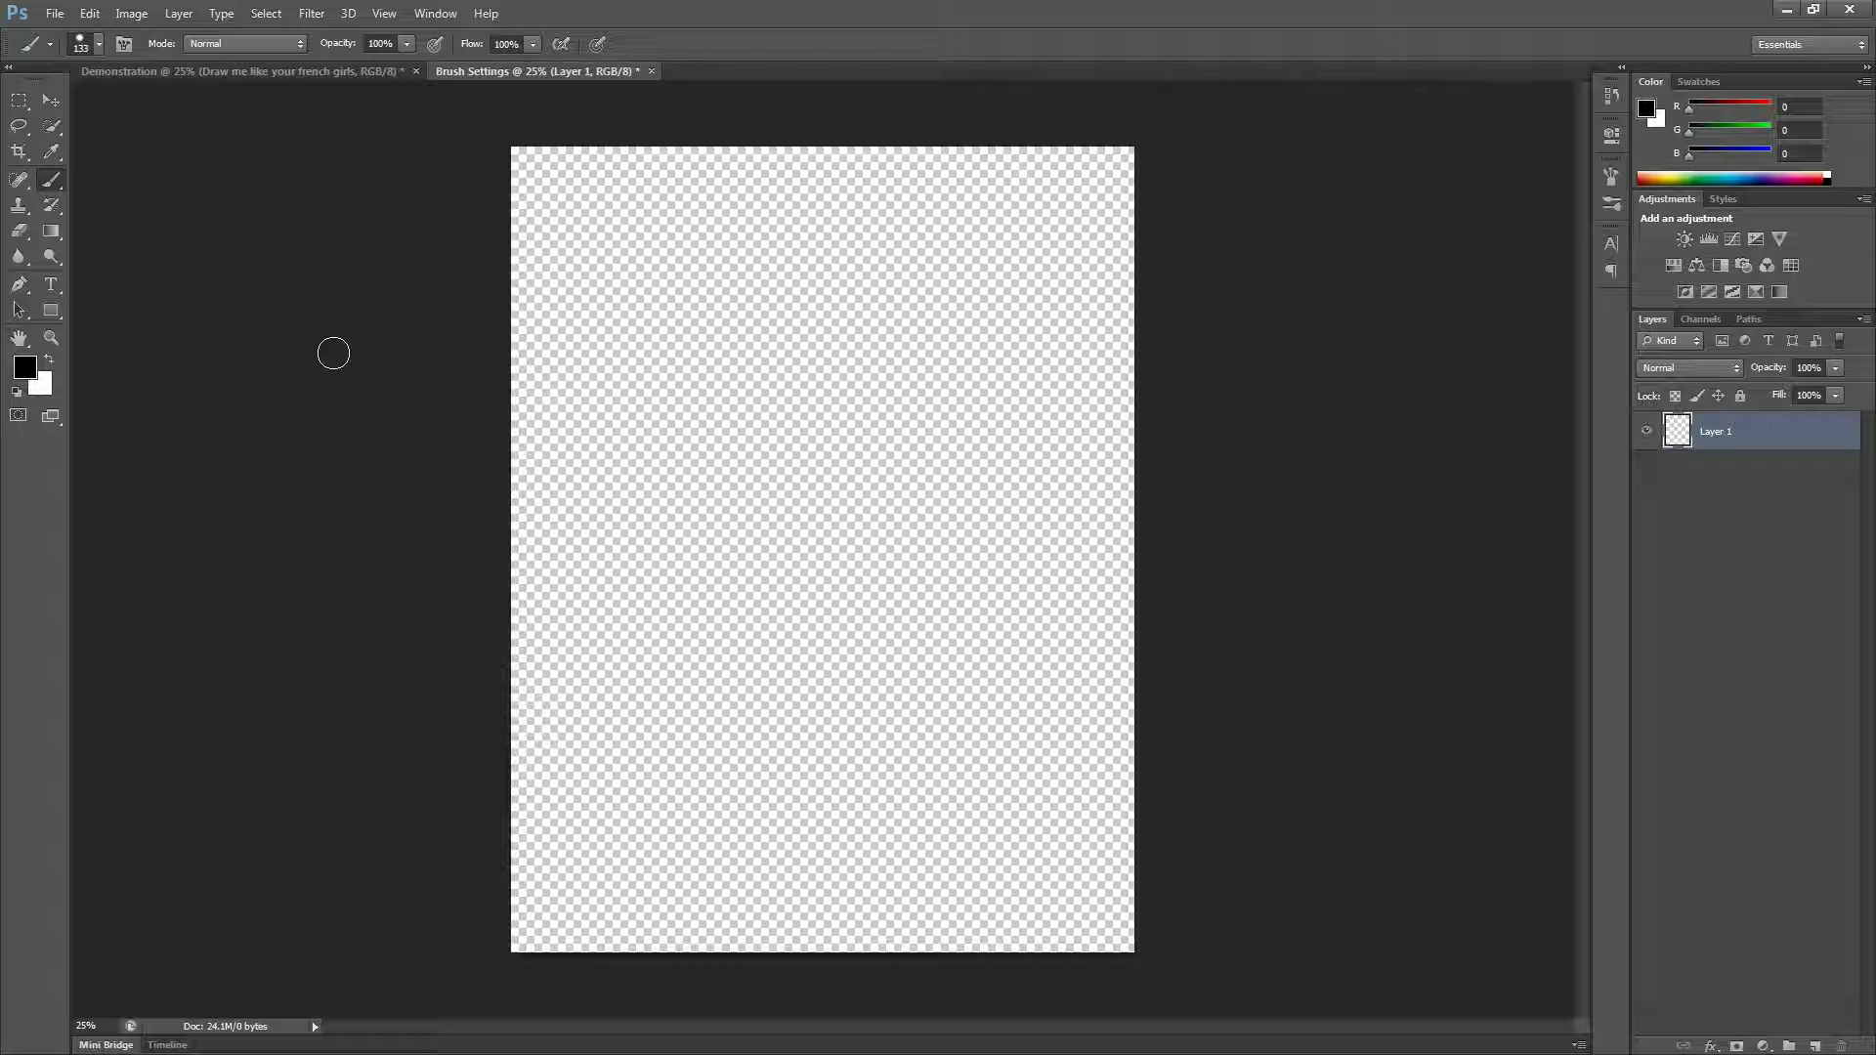
key(Caps_Lock)
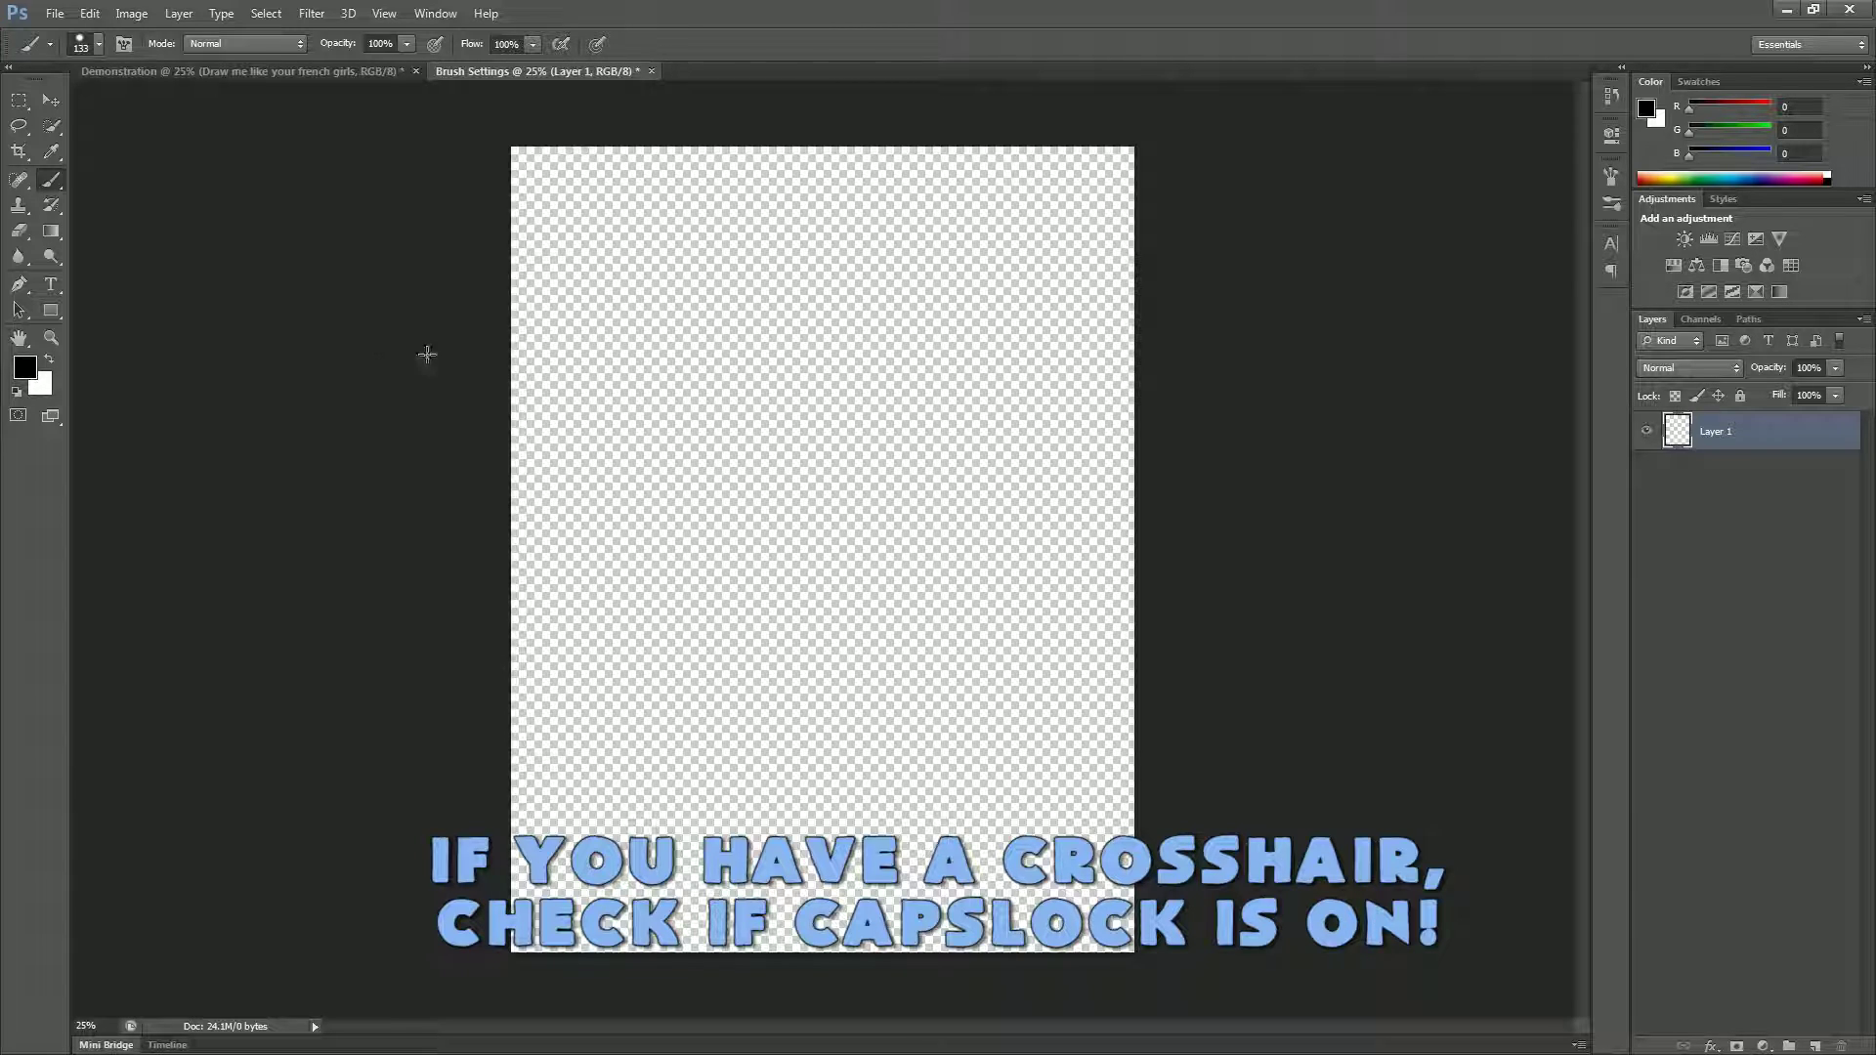
key(Caps_Lock)
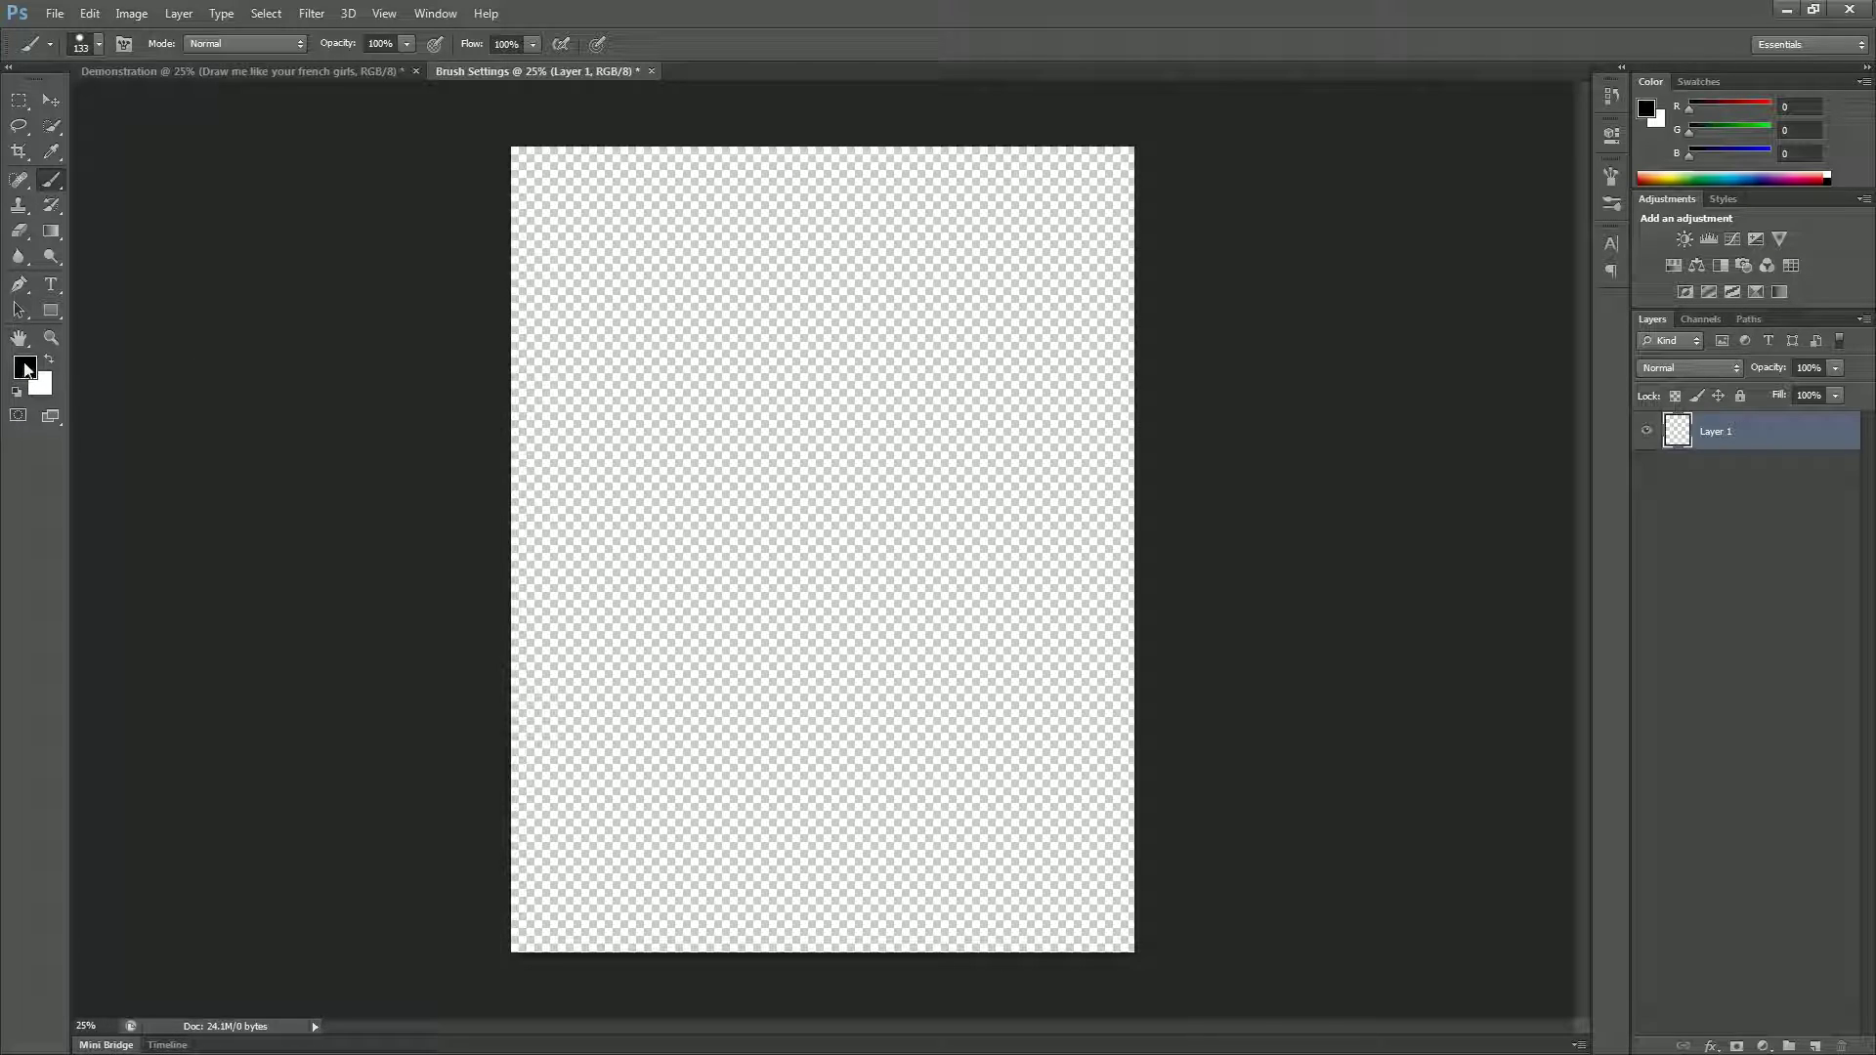
Paint a long winding black stroke across the canvas with the 133 px round brush and clear the layer
mouse_move(576, 289)
mouse_down()
mouse_move(671, 231)
mouse_move(799, 238)
mouse_move(793, 288)
mouse_move(742, 347)
mouse_move(904, 461)
mouse_move(832, 516)
mouse_move(685, 535)
mouse_move(722, 696)
mouse_move(650, 739)
mouse_move(638, 832)
mouse_move(734, 878)
mouse_move(848, 834)
mouse_move(901, 663)
mouse_move(951, 702)
mouse_move(968, 801)
mouse_move(1046, 761)
mouse_move(1003, 564)
mouse_move(1055, 478)
mouse_move(1049, 369)
mouse_move(974, 308)
mouse_move(1058, 212)
mouse_move(1010, 187)
mouse_move(592, 186)
mouse_move(532, 255)
mouse_move(584, 289)
mouse_up()
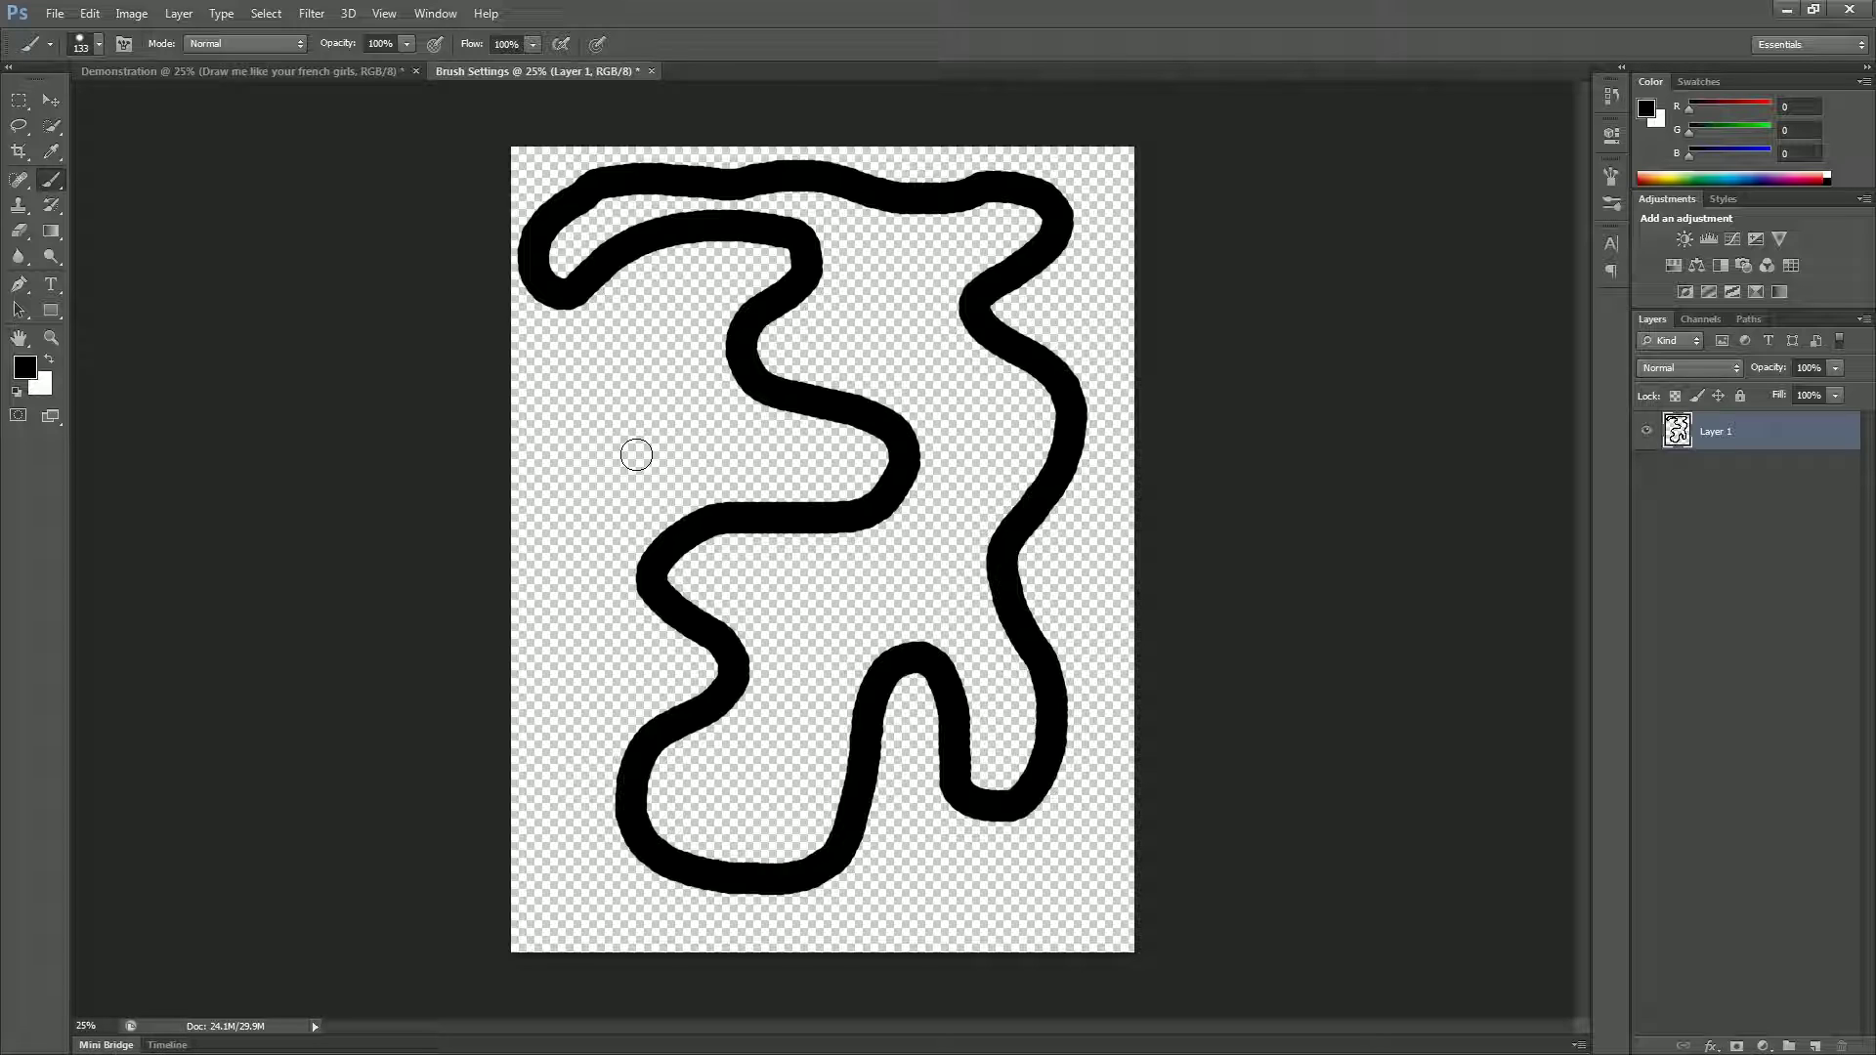
key(ctrl)
key(ctrl+a)
key(Delete)
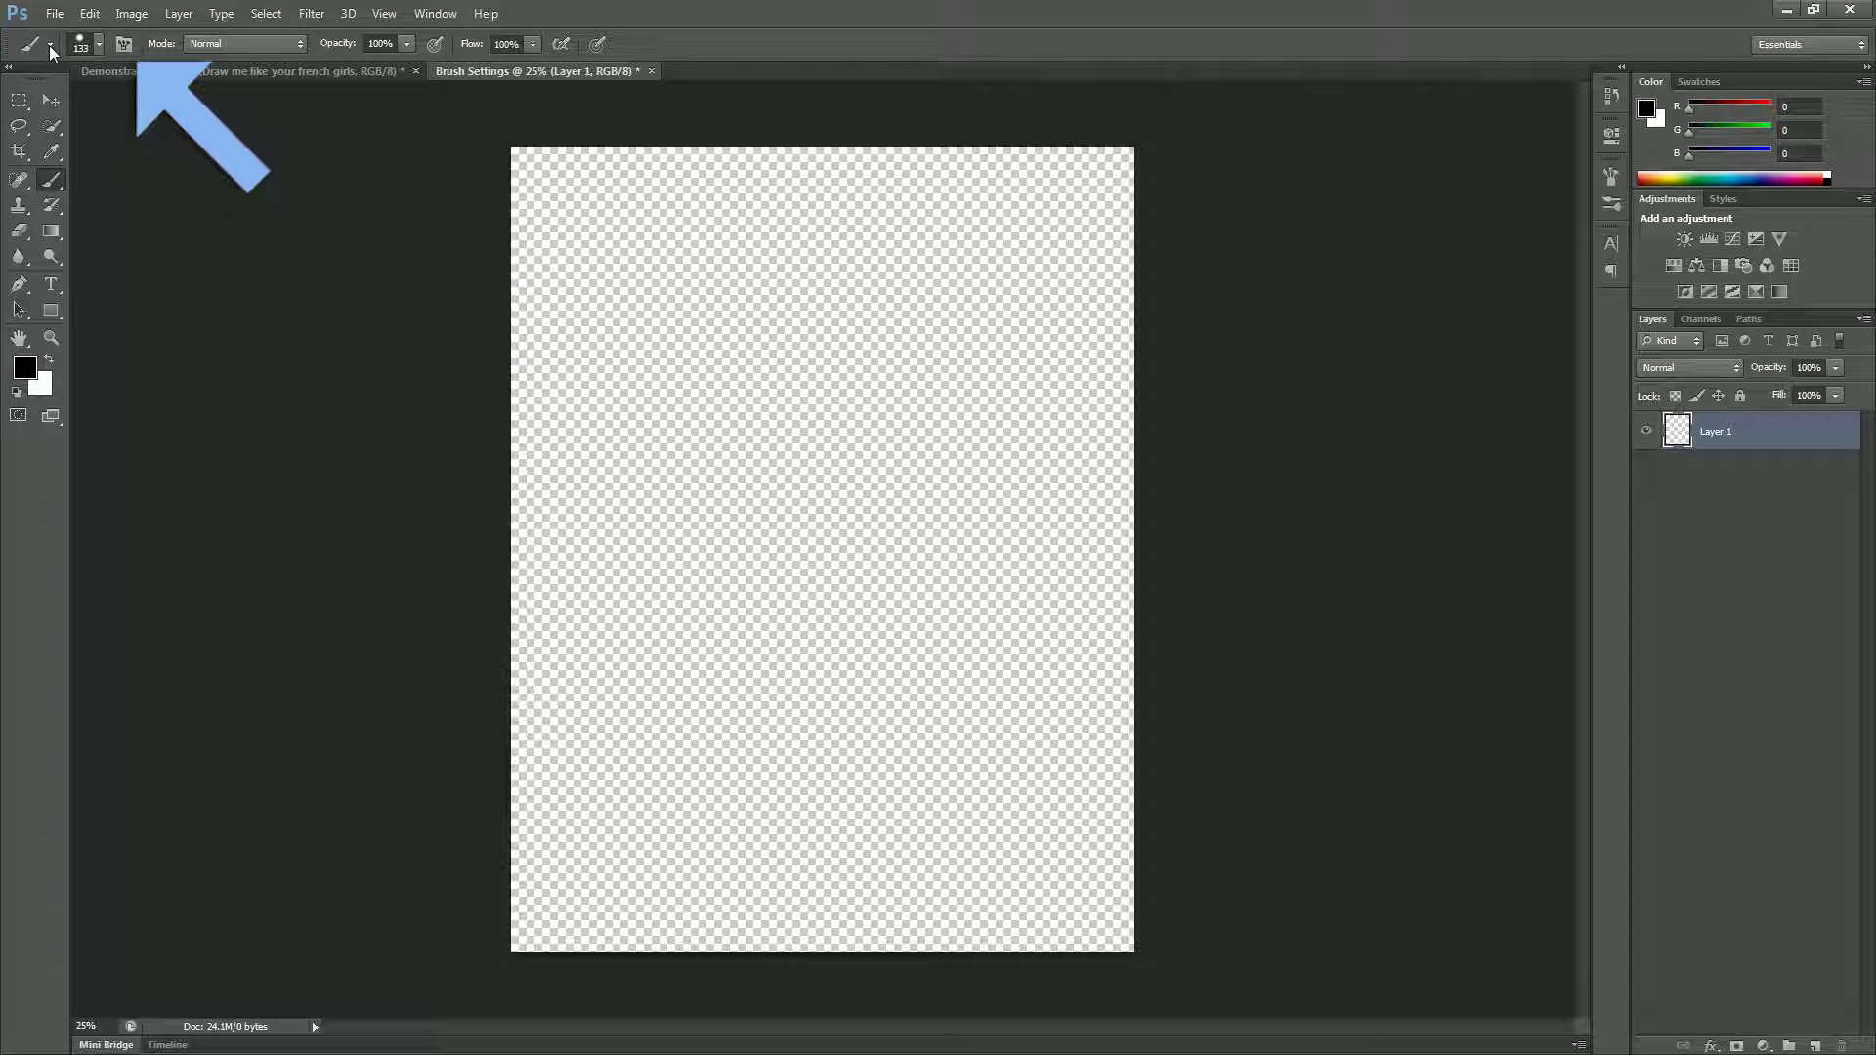
Choose the 24 px spatter brush preset and set its size to 180 px
click(104, 43)
click(101, 46)
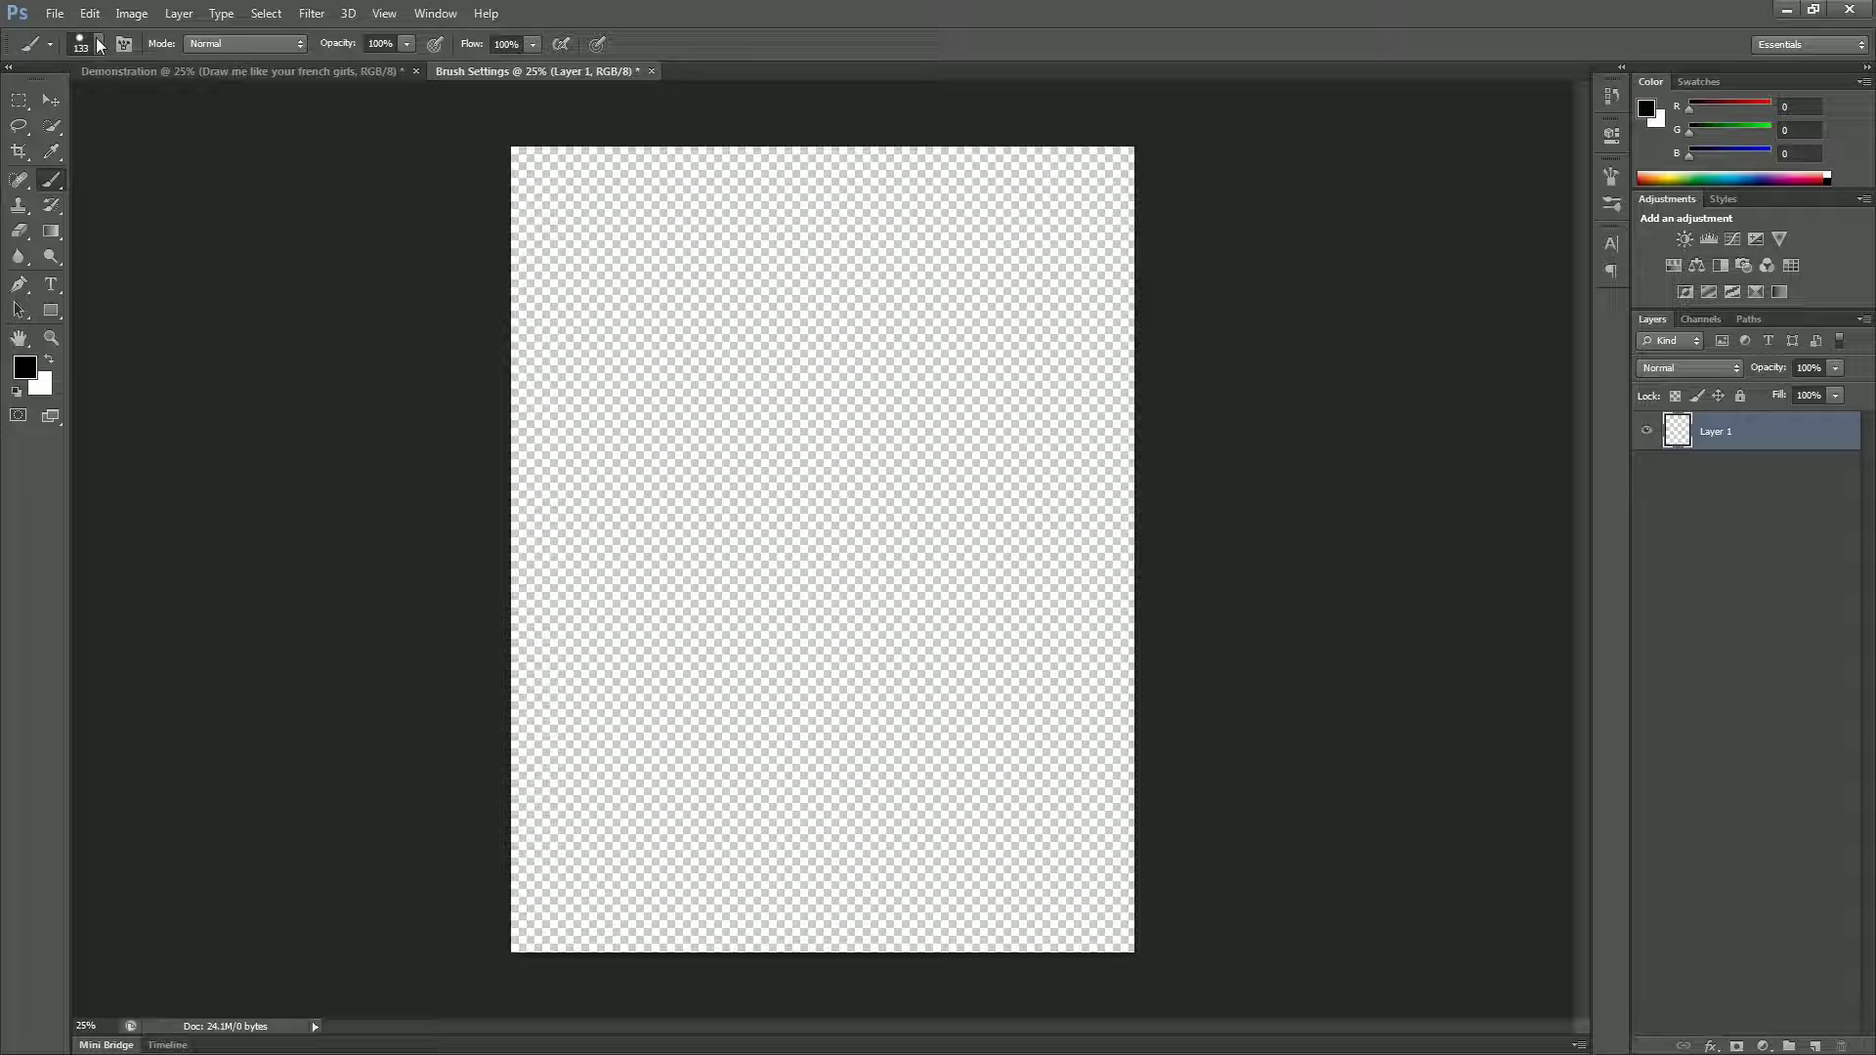
click(98, 43)
drag(297, 221, 297, 215)
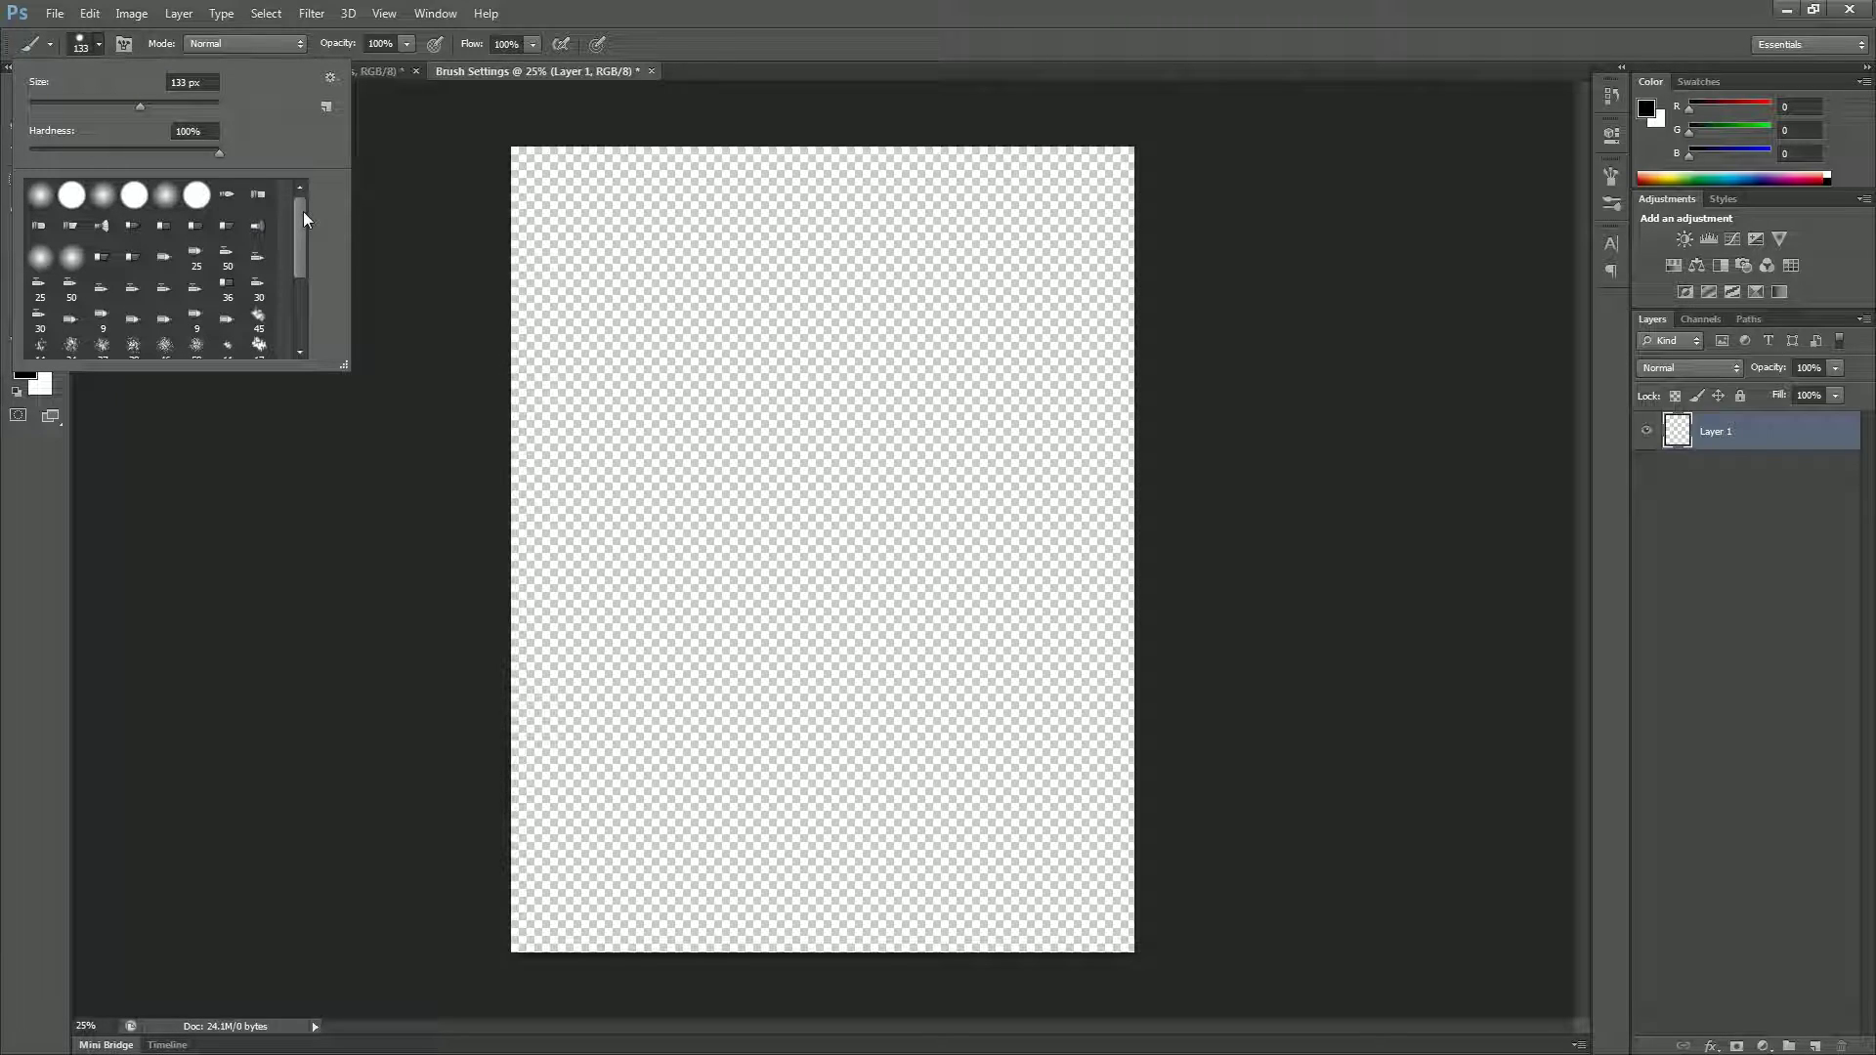
drag(303, 213, 301, 244)
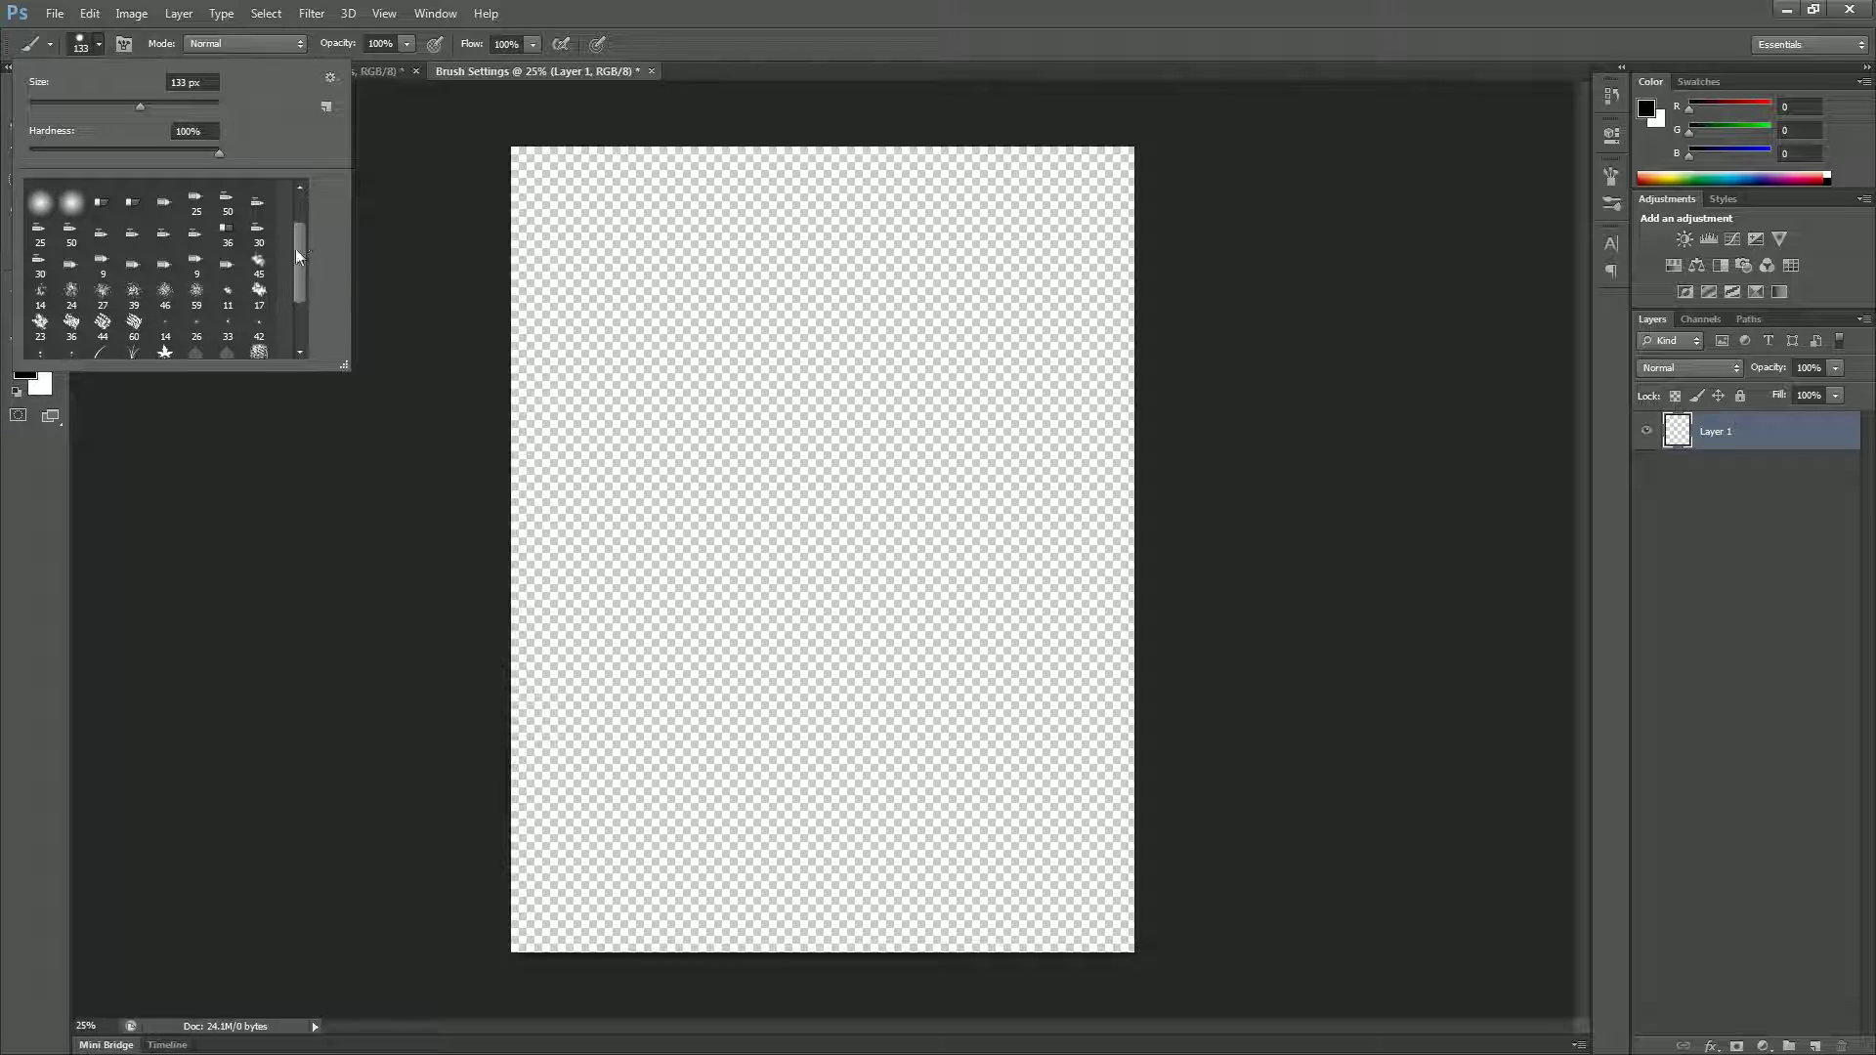
click(73, 294)
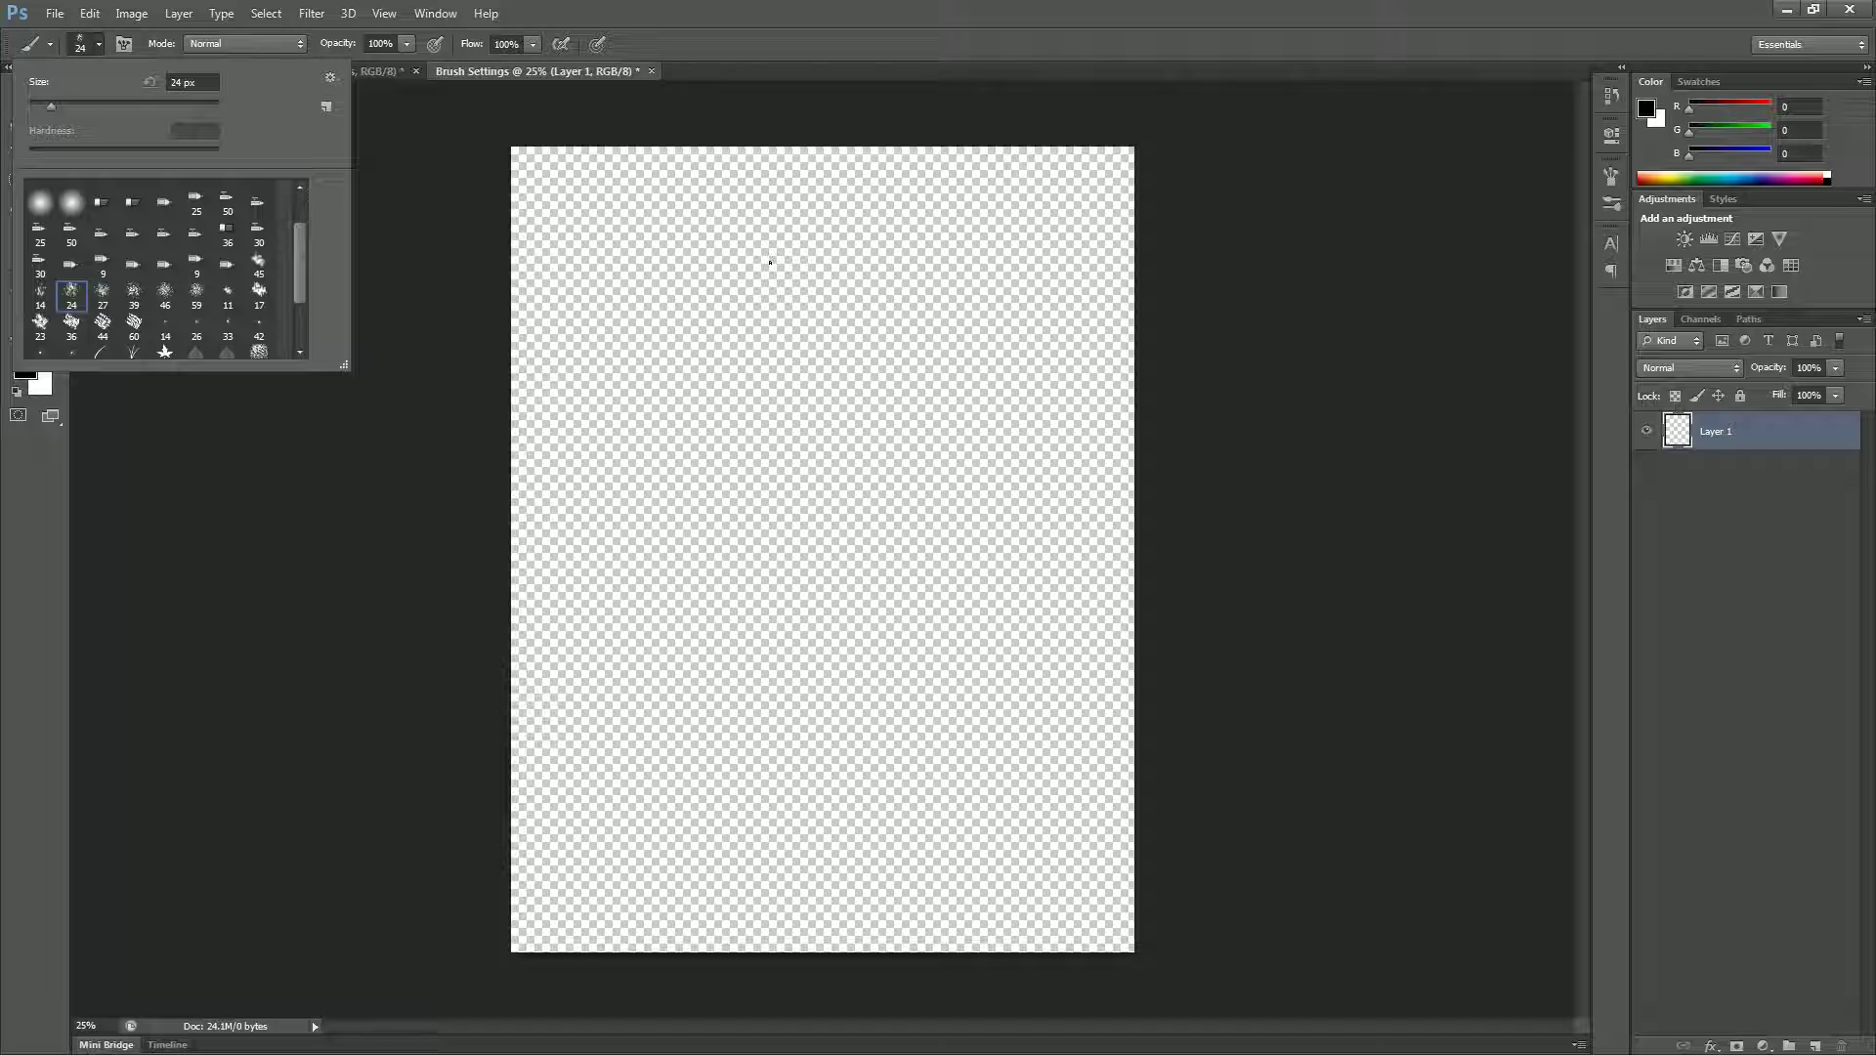
click(209, 85)
text(180)
Paint a long winding stroke with the spatter brush over the canvas and delete it from Layer 1
mouse_move(586, 251)
mouse_down()
mouse_move(752, 255)
mouse_move(778, 336)
mouse_move(710, 416)
mouse_move(703, 501)
mouse_move(636, 668)
mouse_move(536, 790)
mouse_move(658, 871)
mouse_move(774, 706)
mouse_move(1030, 773)
mouse_move(992, 558)
mouse_move(1078, 354)
mouse_move(1027, 210)
mouse_move(932, 279)
mouse_move(901, 450)
mouse_move(815, 530)
mouse_move(852, 353)
mouse_up()
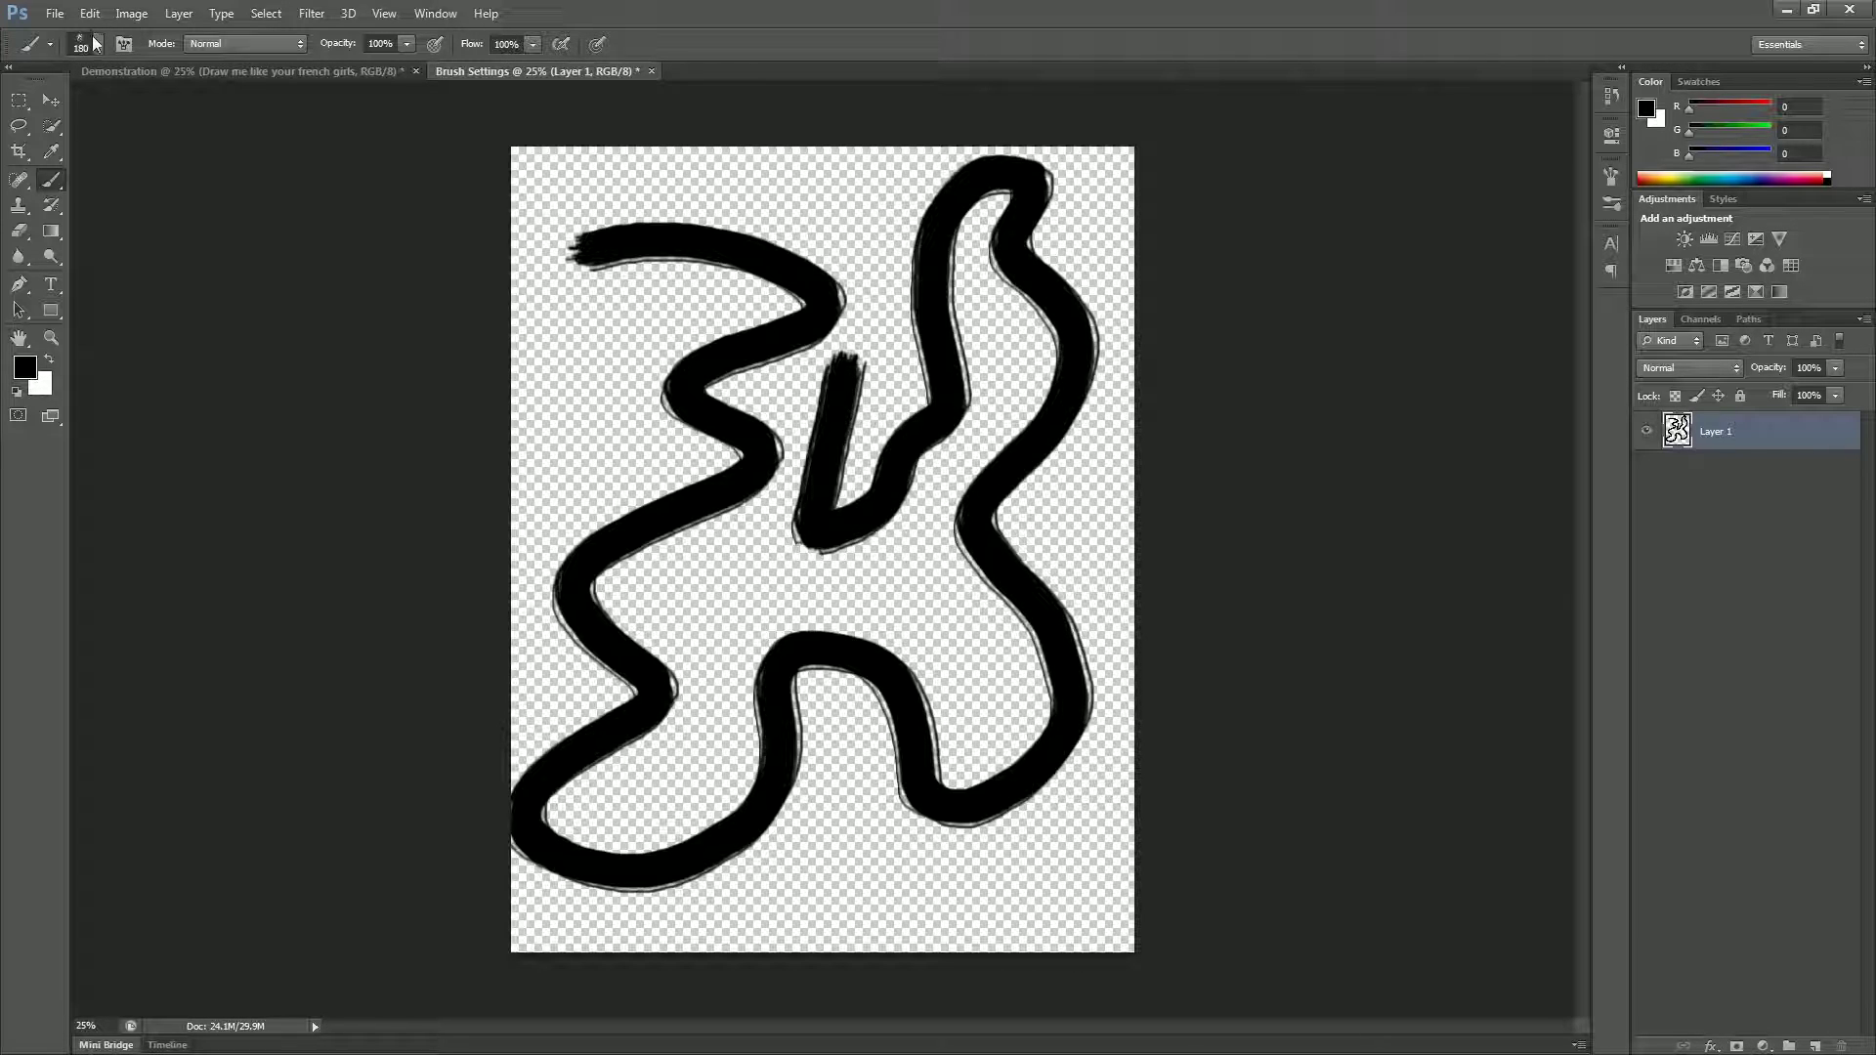
key(z)
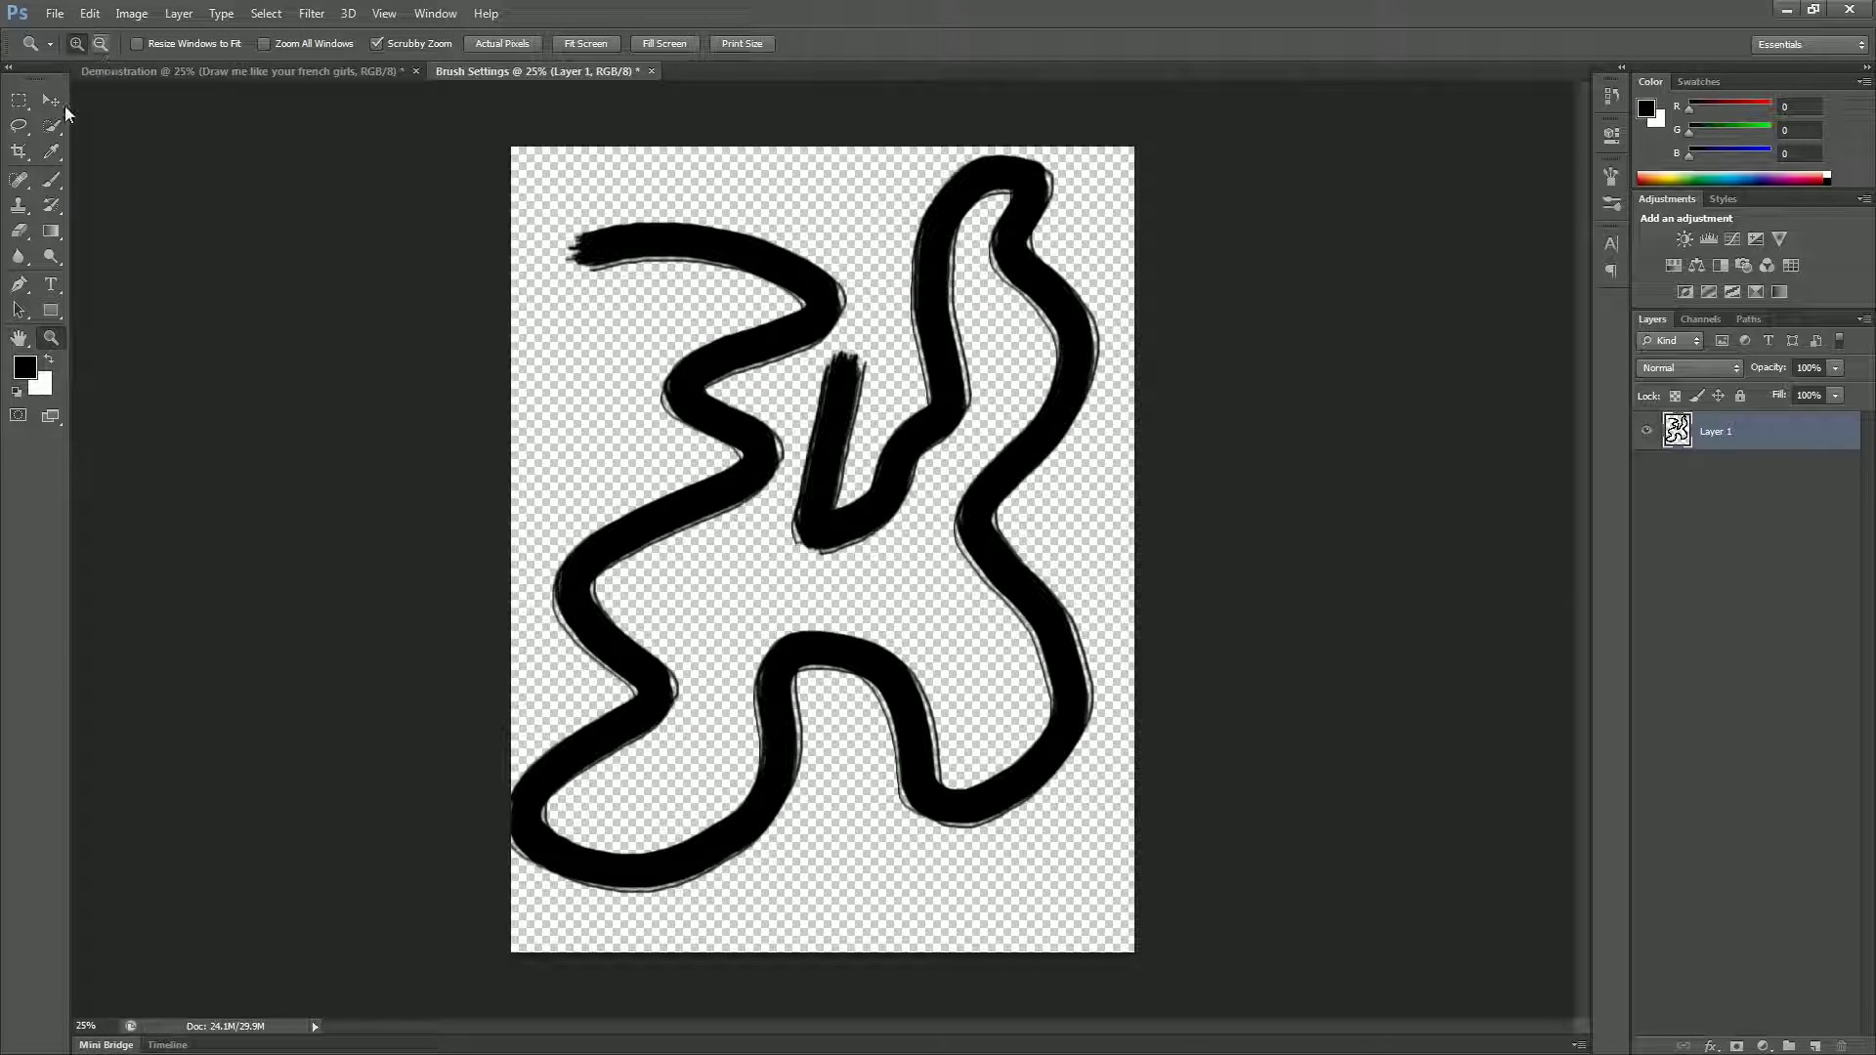
click(50, 180)
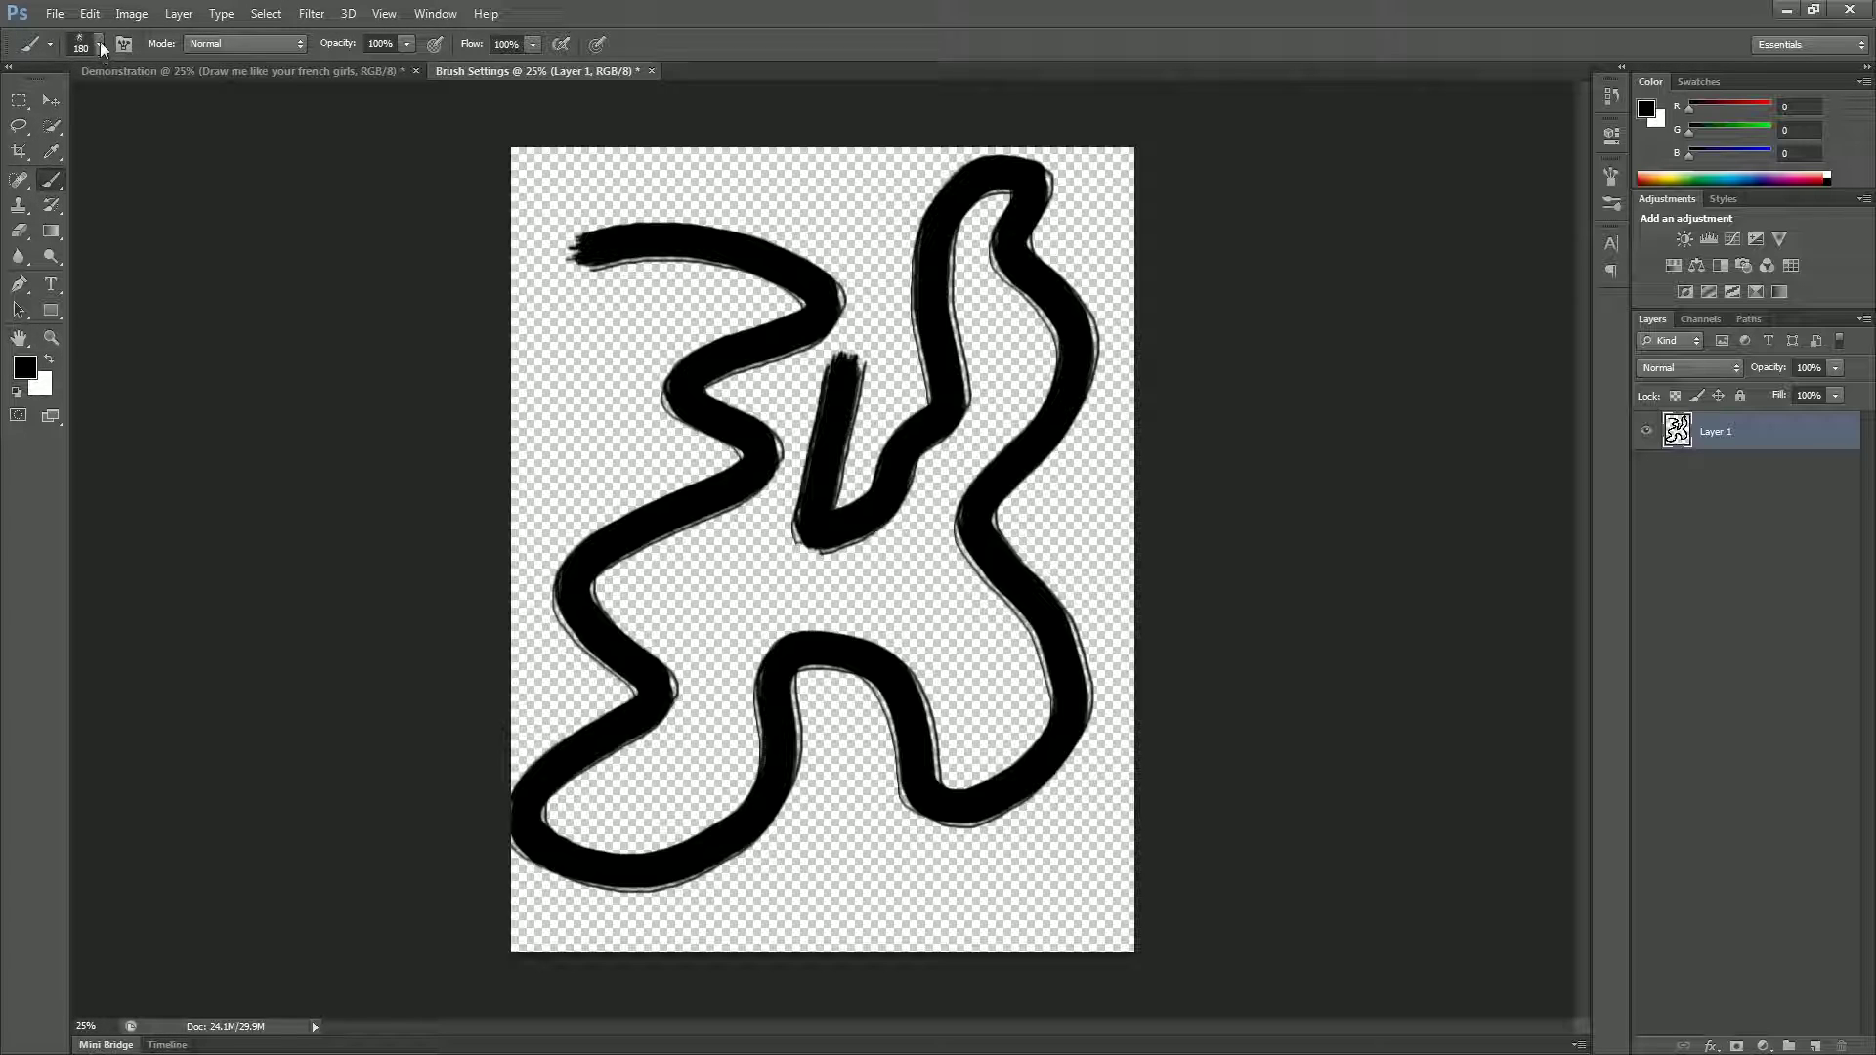
key(Delete)
Choose the 134 px grass brush preset, adjust its size and paint samples on the lower part of the canvas
click(98, 43)
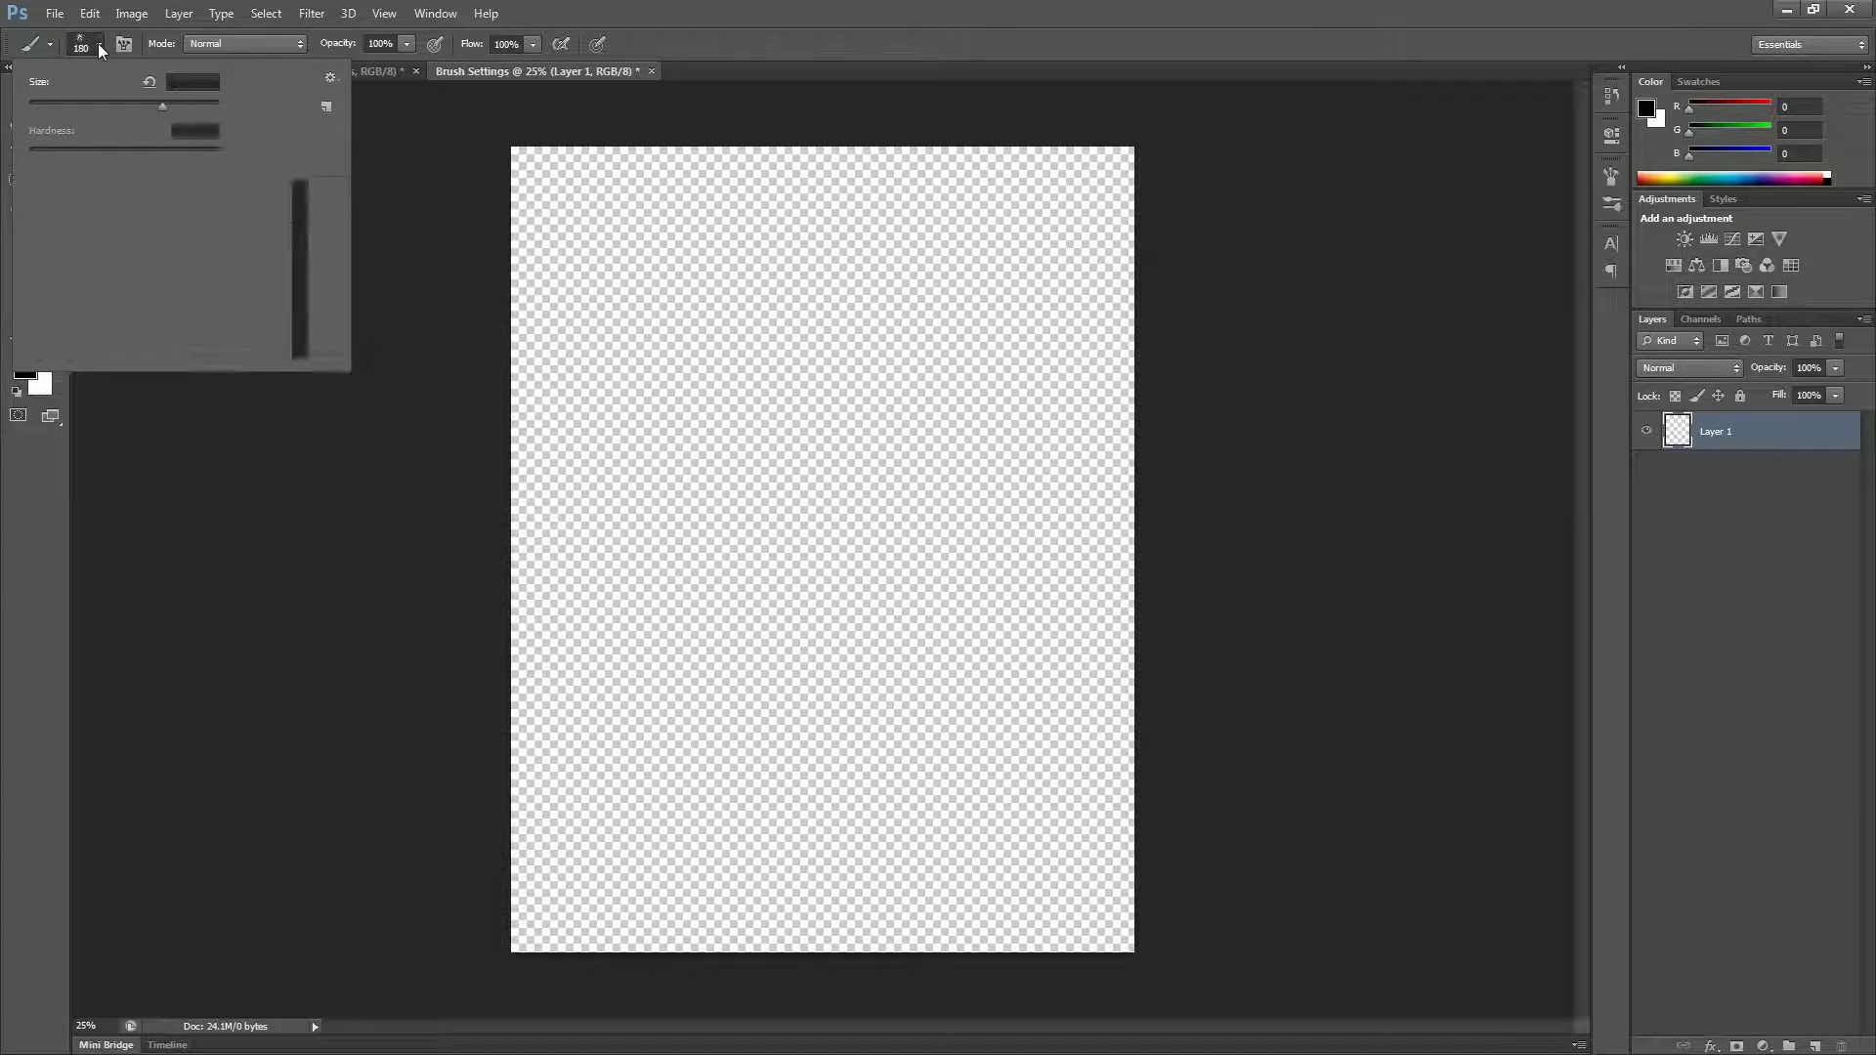
scroll(305, 284, down, 1)
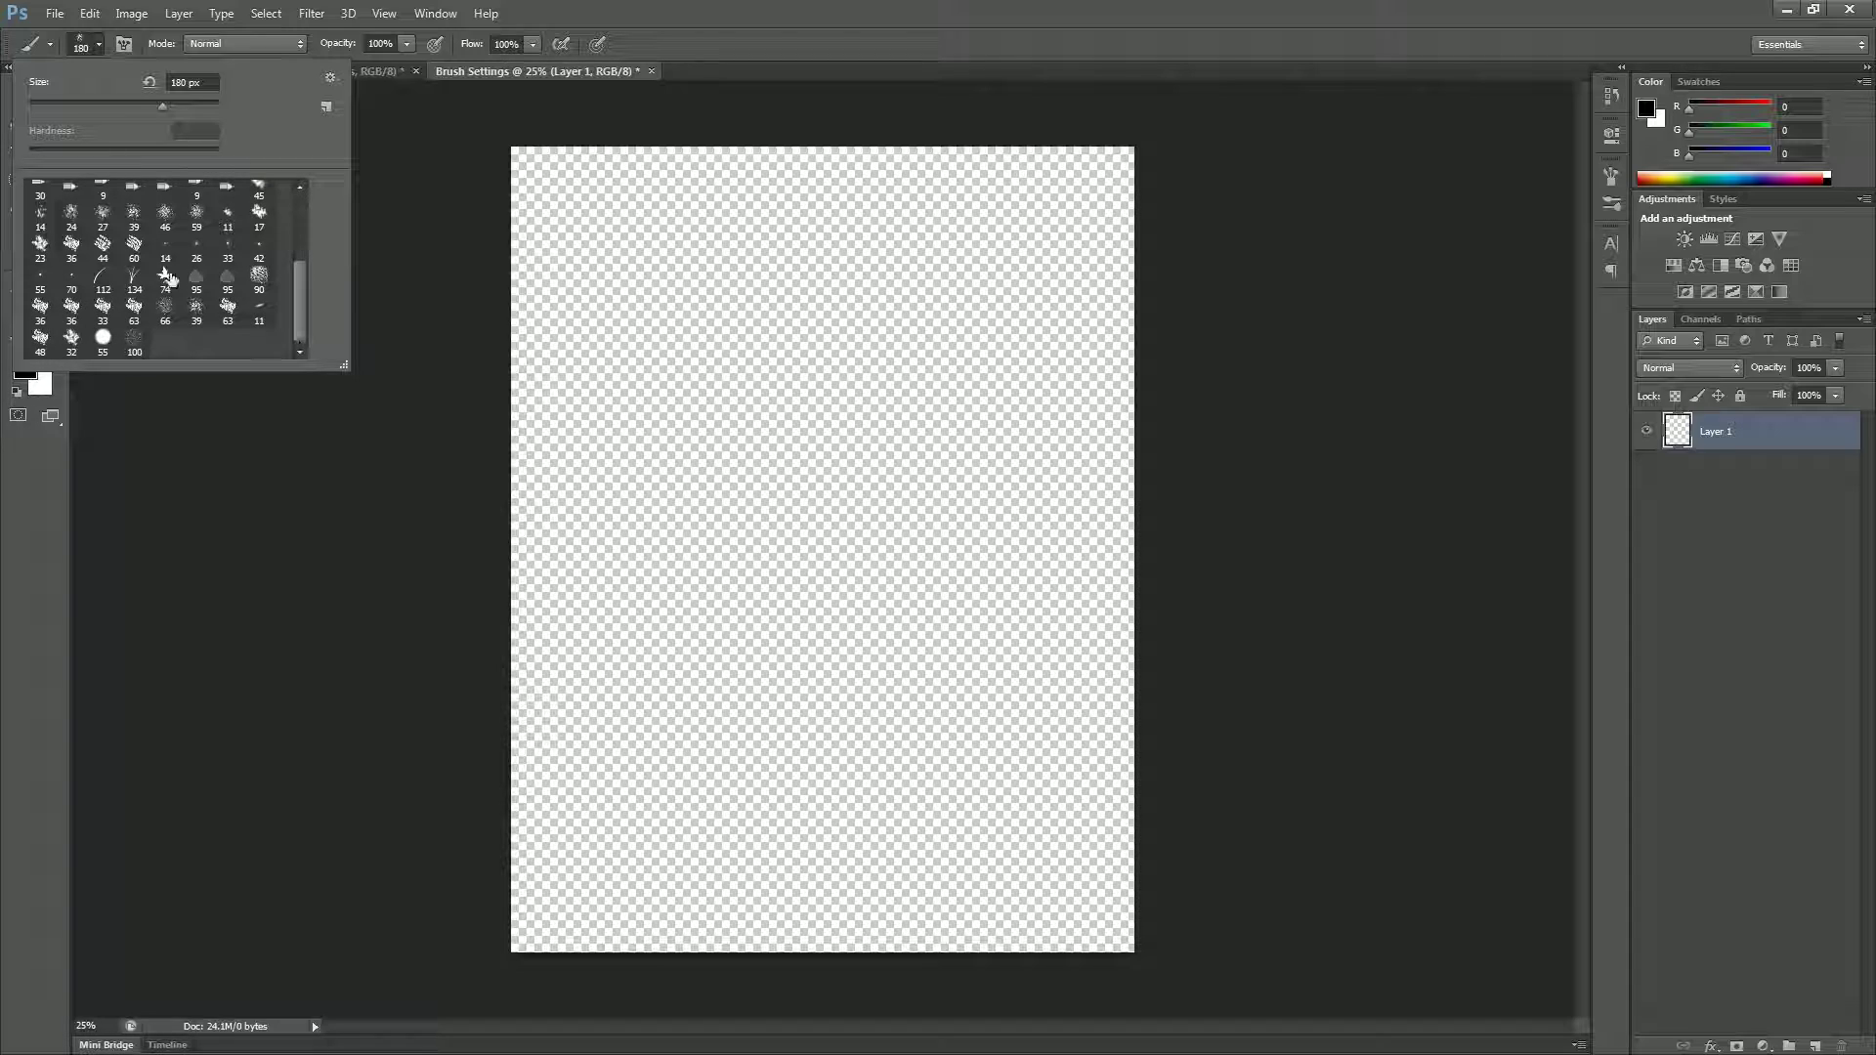
click(132, 282)
drag(141, 103, 180, 107)
click(587, 611)
mouse_move(586, 611)
mouse_down()
mouse_move(675, 537)
mouse_move(831, 510)
mouse_move(944, 531)
mouse_move(1016, 423)
mouse_move(958, 324)
mouse_move(706, 317)
mouse_move(599, 272)
mouse_move(671, 222)
mouse_move(833, 204)
mouse_move(1009, 248)
mouse_move(1006, 315)
mouse_move(811, 335)
mouse_move(638, 383)
mouse_move(711, 458)
mouse_move(919, 535)
mouse_move(773, 616)
mouse_move(960, 667)
mouse_move(1051, 720)
mouse_move(989, 747)
mouse_move(578, 806)
mouse_move(557, 879)
mouse_move(625, 912)
mouse_move(819, 870)
mouse_move(1056, 891)
mouse_move(1068, 850)
mouse_move(637, 837)
mouse_move(611, 773)
mouse_move(695, 716)
mouse_move(953, 721)
mouse_move(870, 672)
mouse_move(635, 670)
mouse_move(676, 630)
mouse_move(804, 641)
mouse_move(1008, 616)
mouse_move(1047, 570)
mouse_move(591, 557)
mouse_move(546, 526)
mouse_move(609, 500)
mouse_move(941, 483)
mouse_move(1033, 438)
mouse_move(947, 392)
mouse_move(651, 407)
mouse_move(526, 360)
mouse_move(627, 327)
mouse_move(1004, 320)
mouse_move(1082, 294)
mouse_move(1017, 248)
mouse_move(572, 227)
mouse_move(557, 191)
mouse_move(1035, 185)
mouse_move(1103, 299)
mouse_move(1042, 654)
mouse_move(609, 675)
mouse_move(588, 727)
mouse_move(743, 772)
mouse_up()
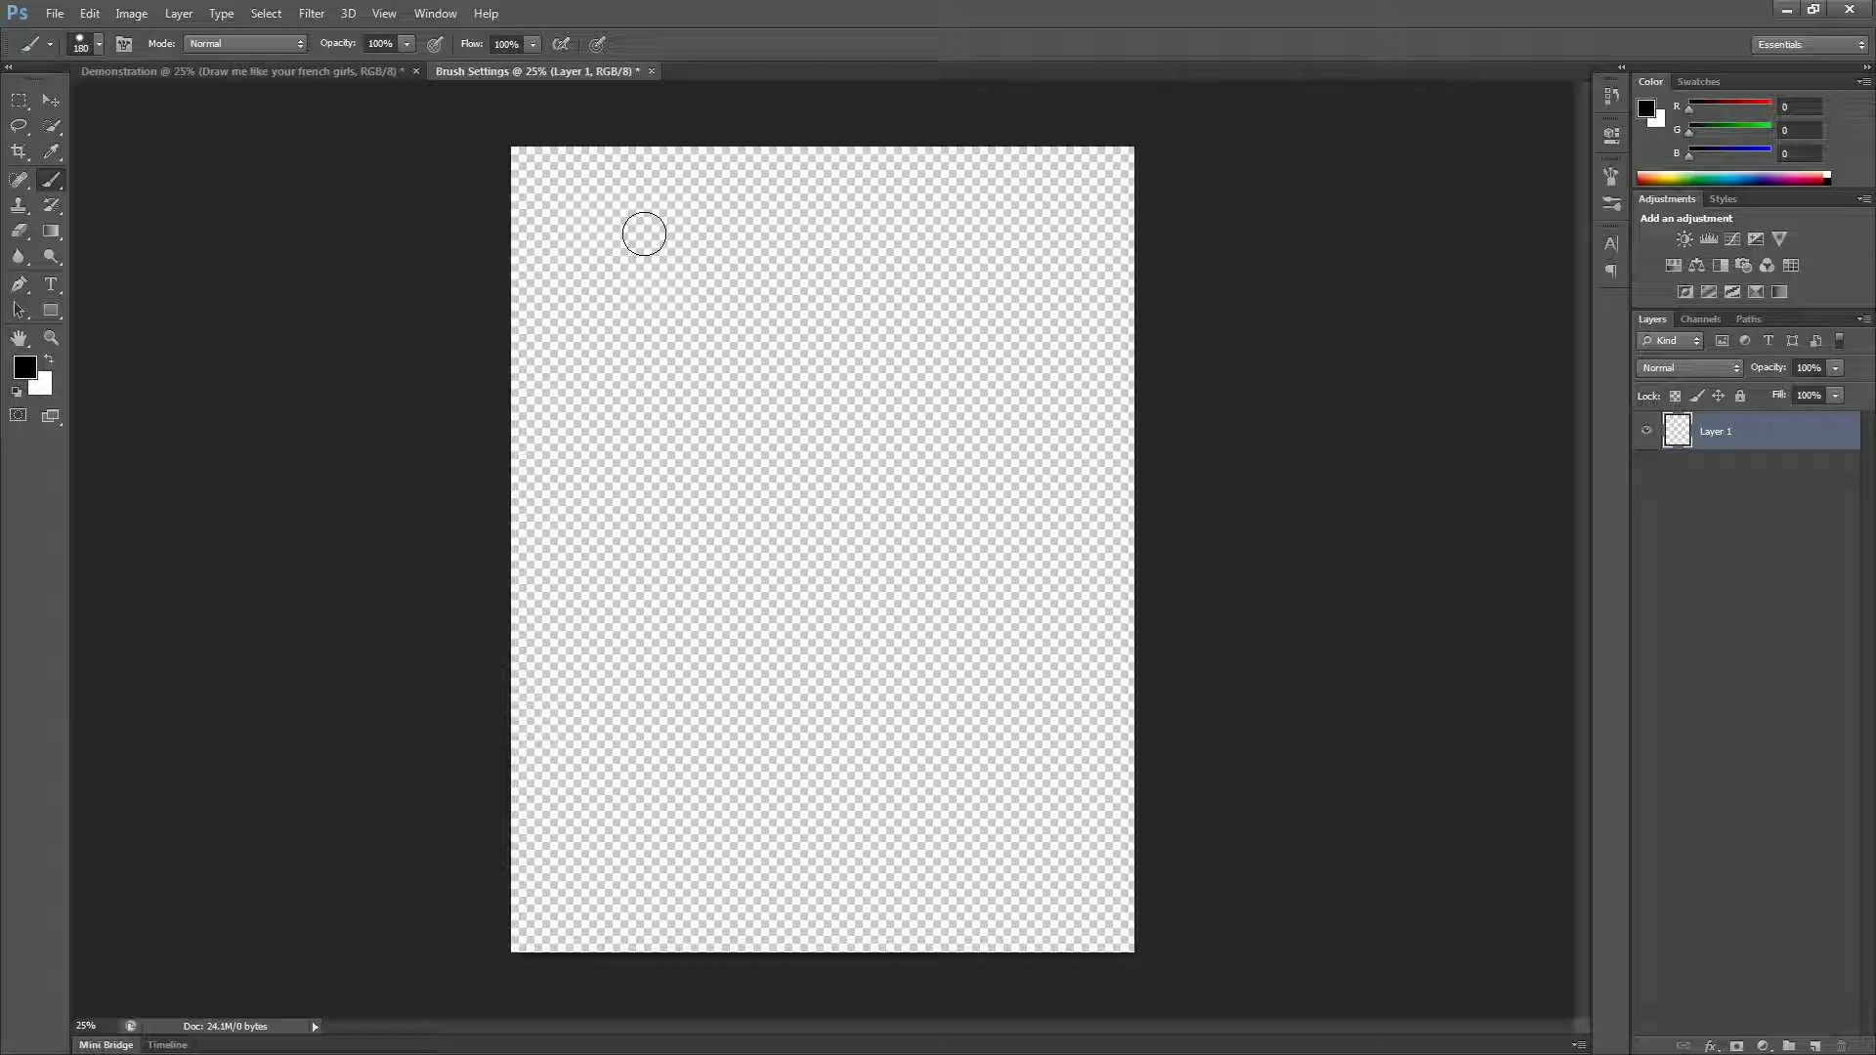
Paint a black teardrop-shaped head with two dot eyes and a frowning mouth using the hard round 180 px brush
click(99, 44)
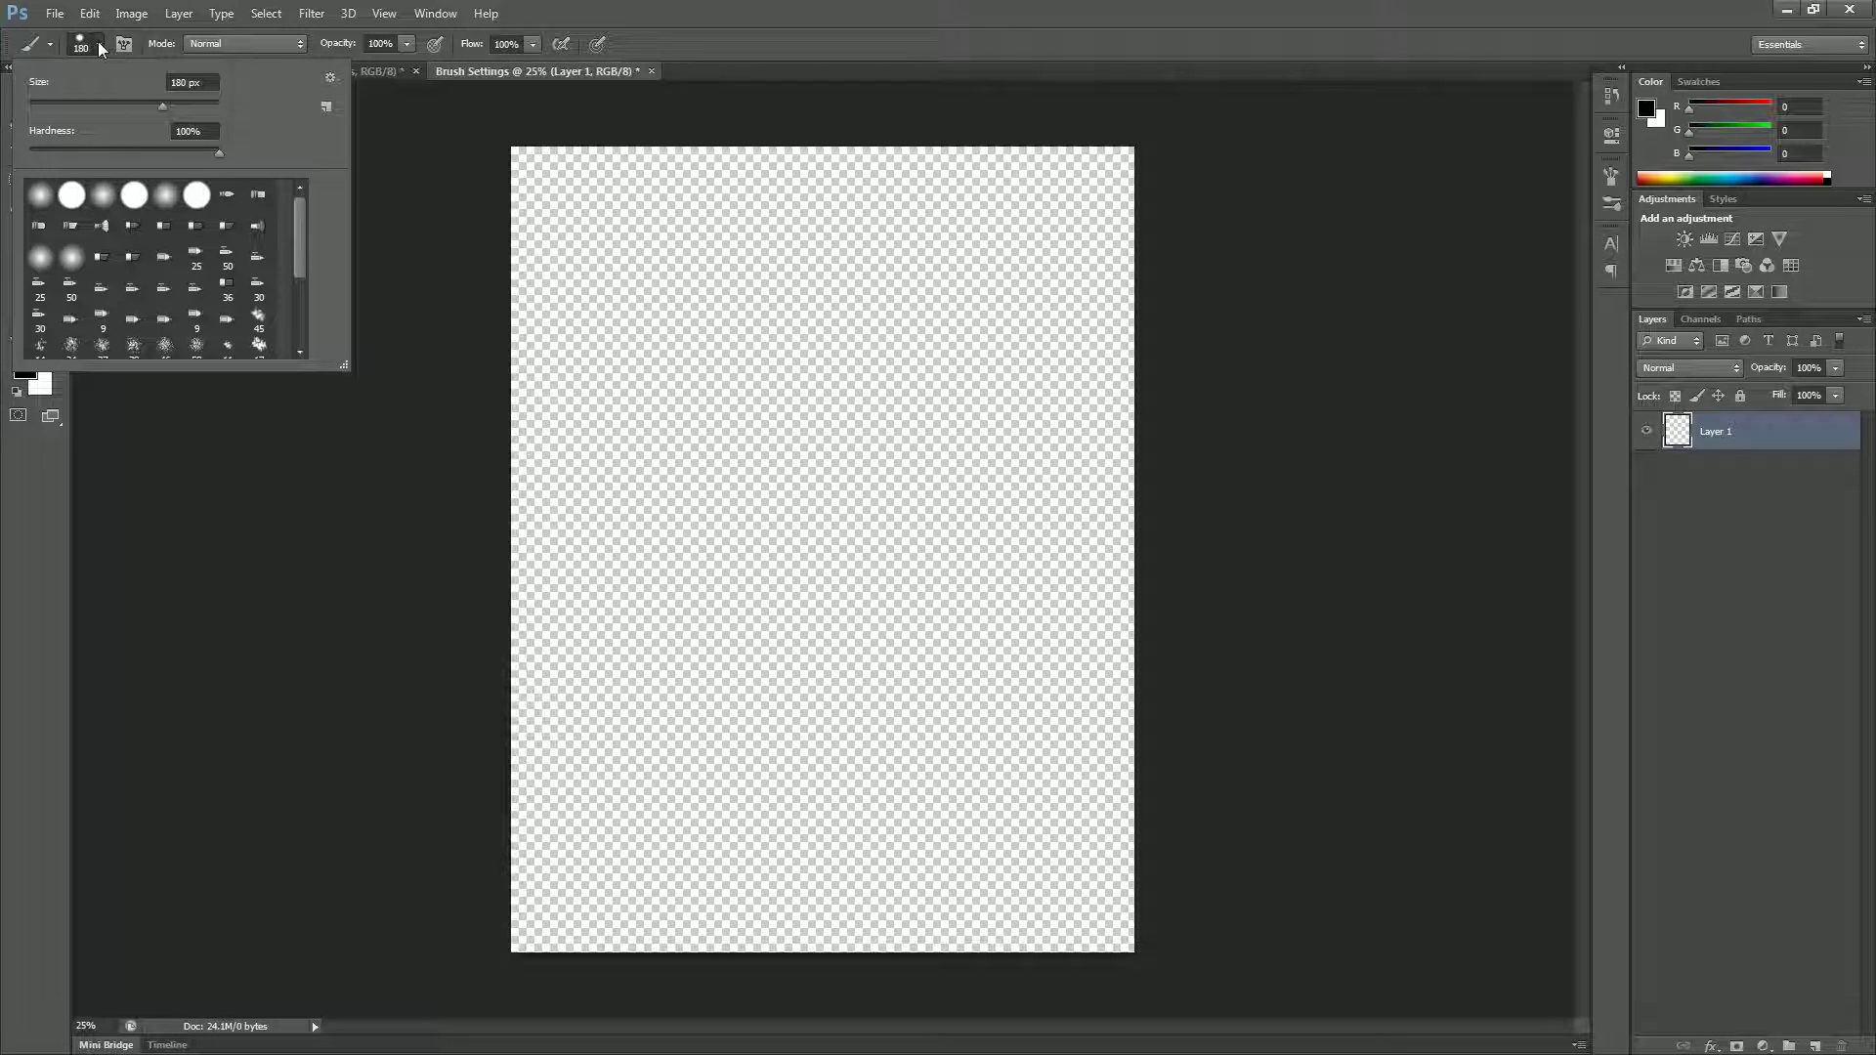
click(99, 44)
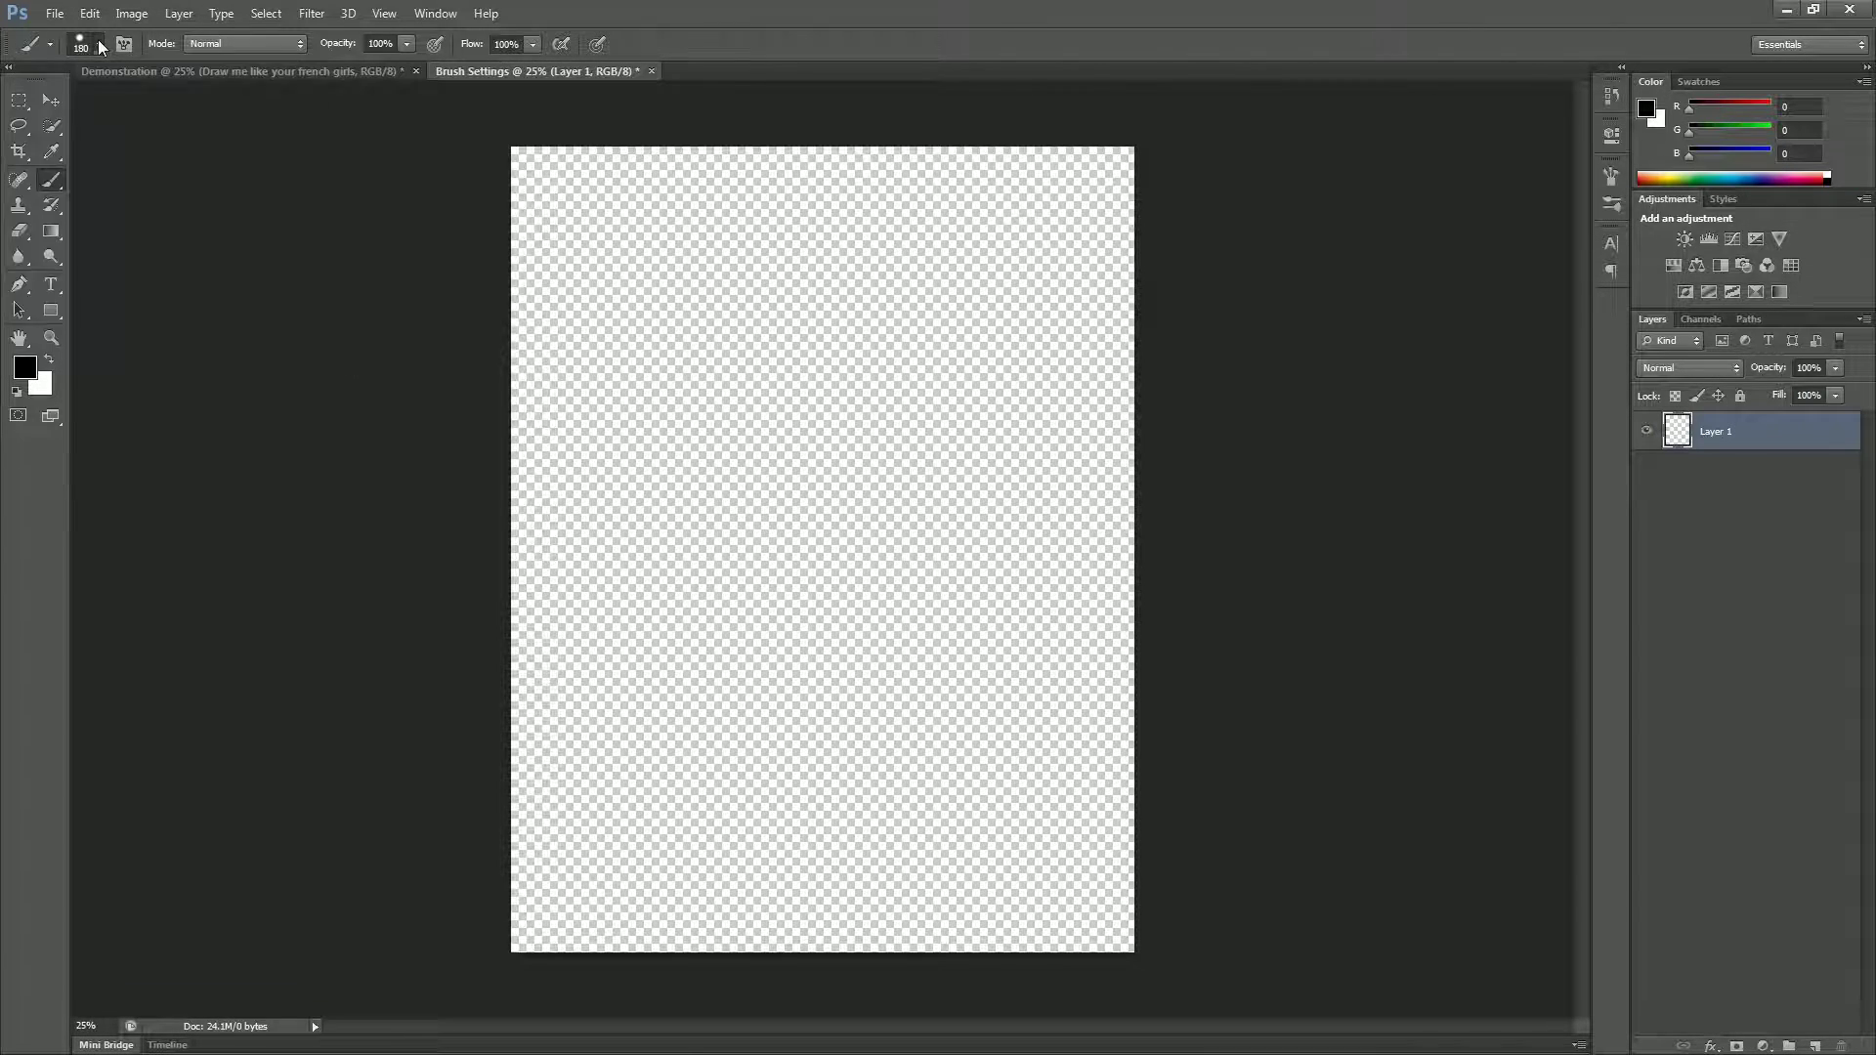
mouse_move(692, 203)
mouse_down()
mouse_move(844, 241)
mouse_move(953, 323)
mouse_move(930, 429)
mouse_move(726, 544)
mouse_move(624, 649)
mouse_move(644, 791)
mouse_move(733, 855)
mouse_move(905, 894)
mouse_move(1005, 832)
mouse_move(977, 501)
mouse_move(990, 389)
mouse_move(968, 320)
mouse_move(902, 270)
mouse_move(790, 220)
mouse_move(613, 202)
mouse_move(740, 205)
mouse_up()
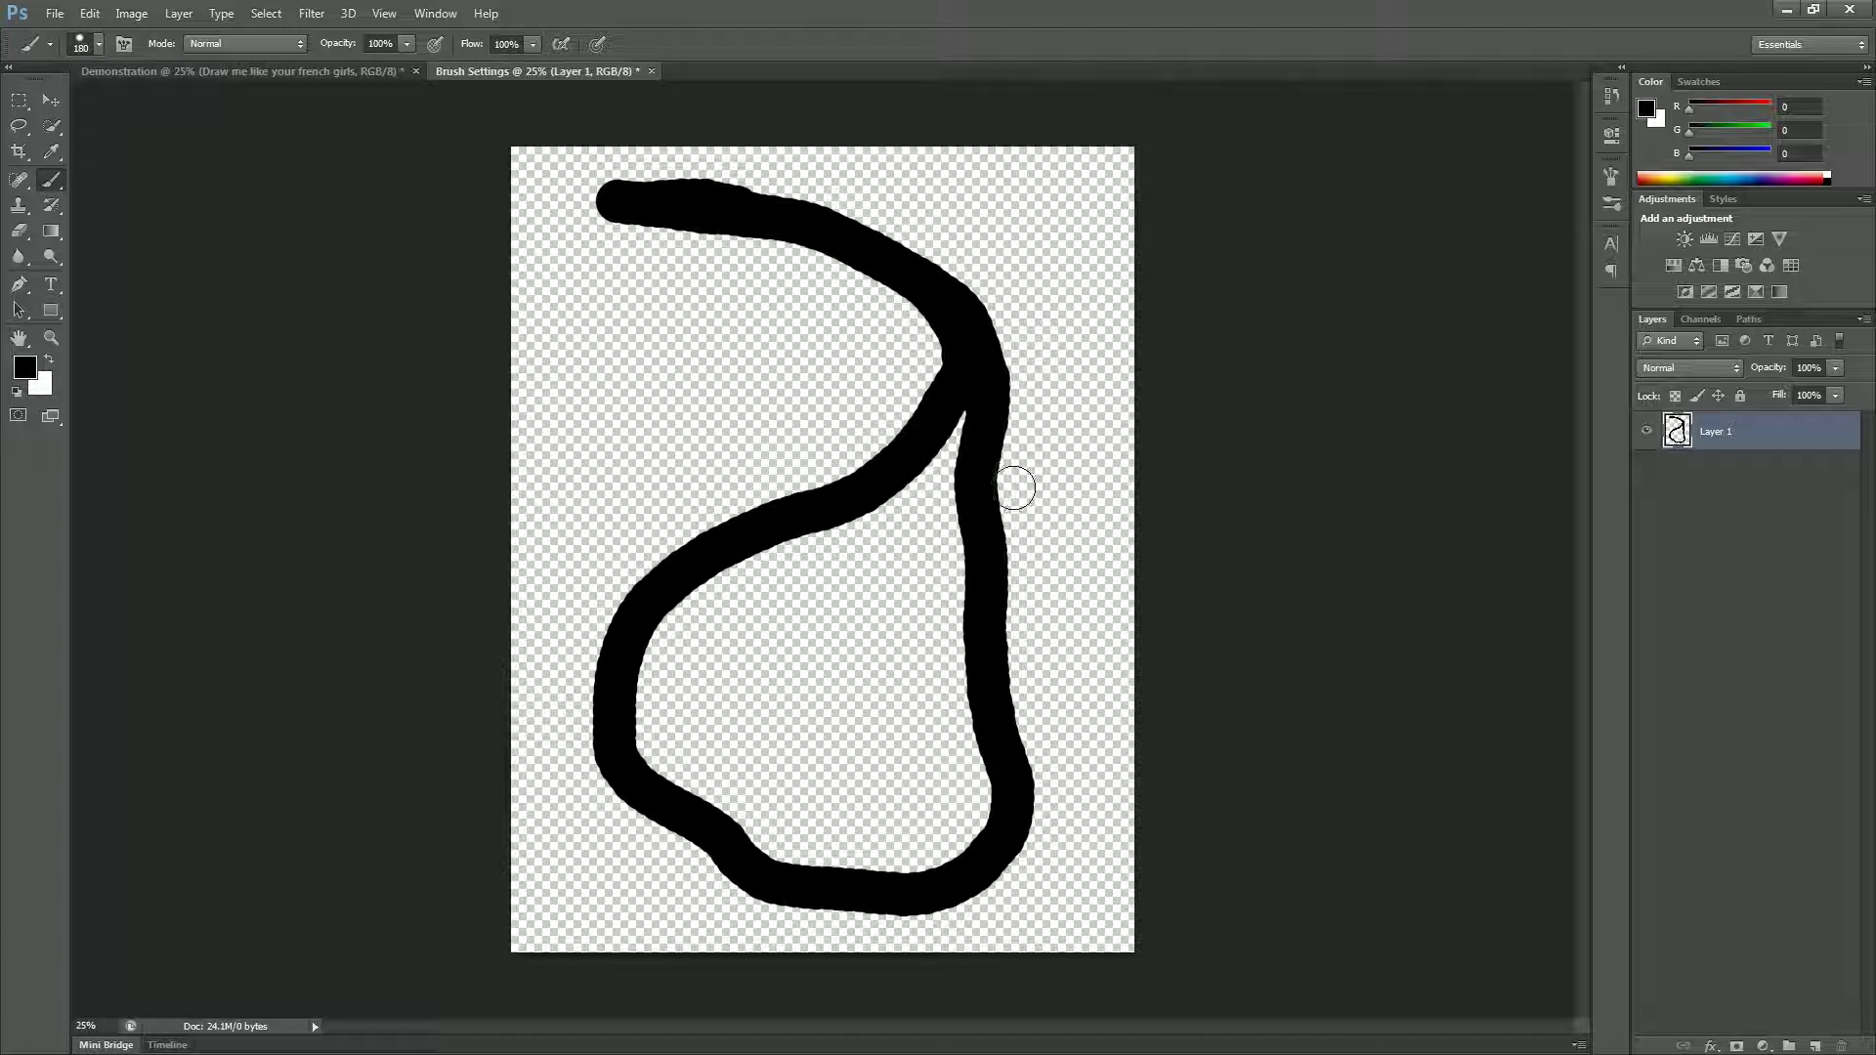
click(824, 584)
click(910, 608)
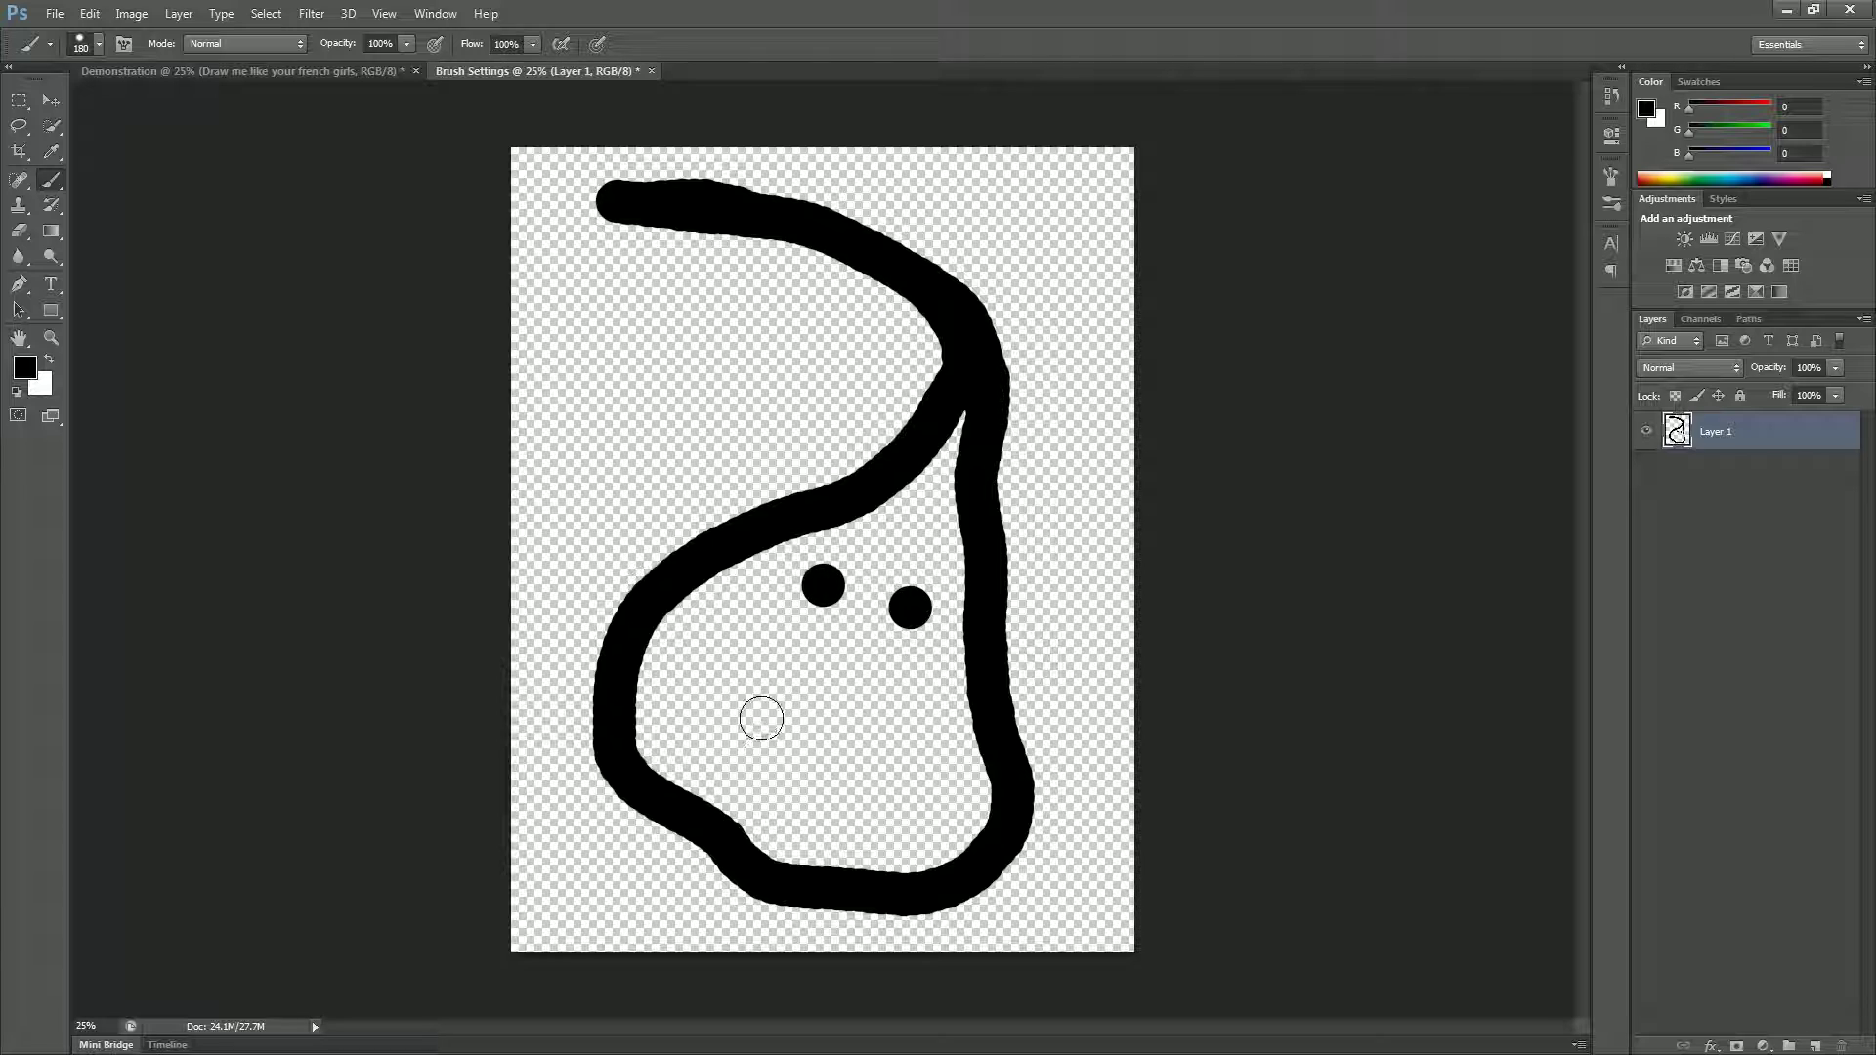
drag(754, 720, 938, 777)
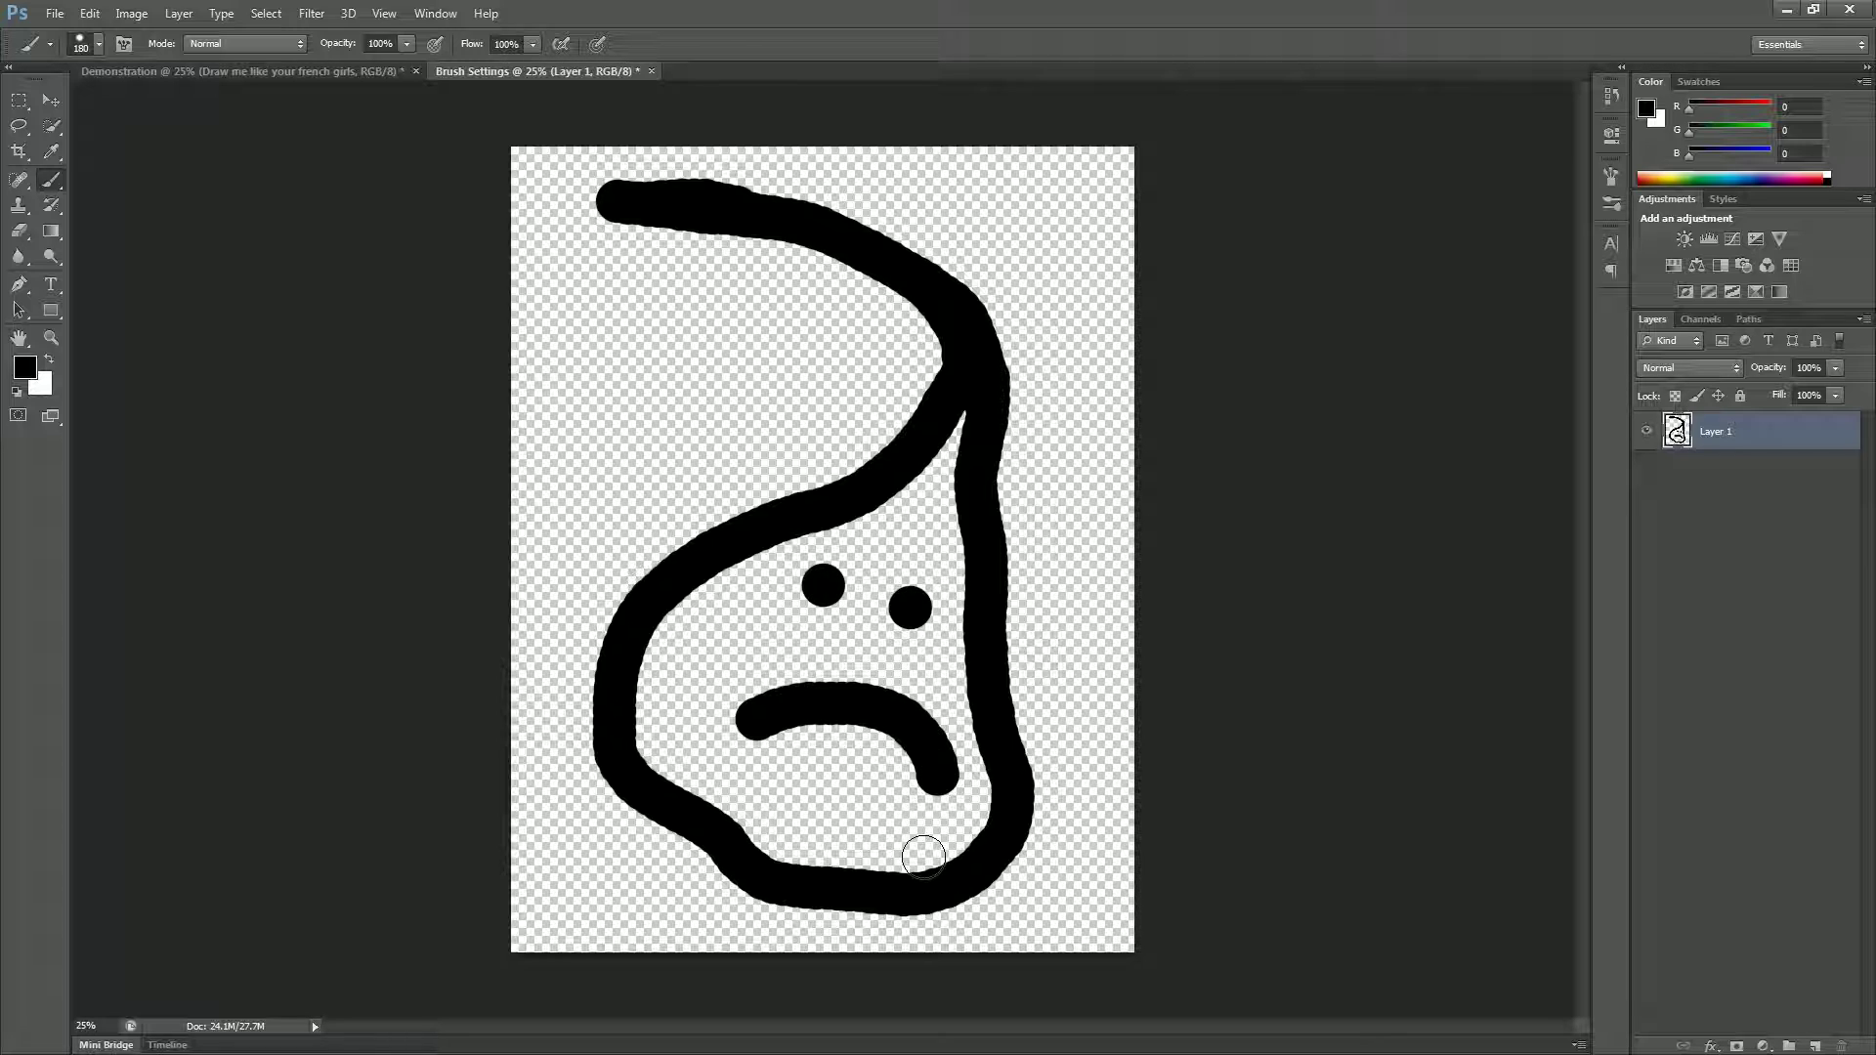
Paint a very thick stroke above the face with an enlarged brush and a thin squiggle with a much smaller one
click(98, 45)
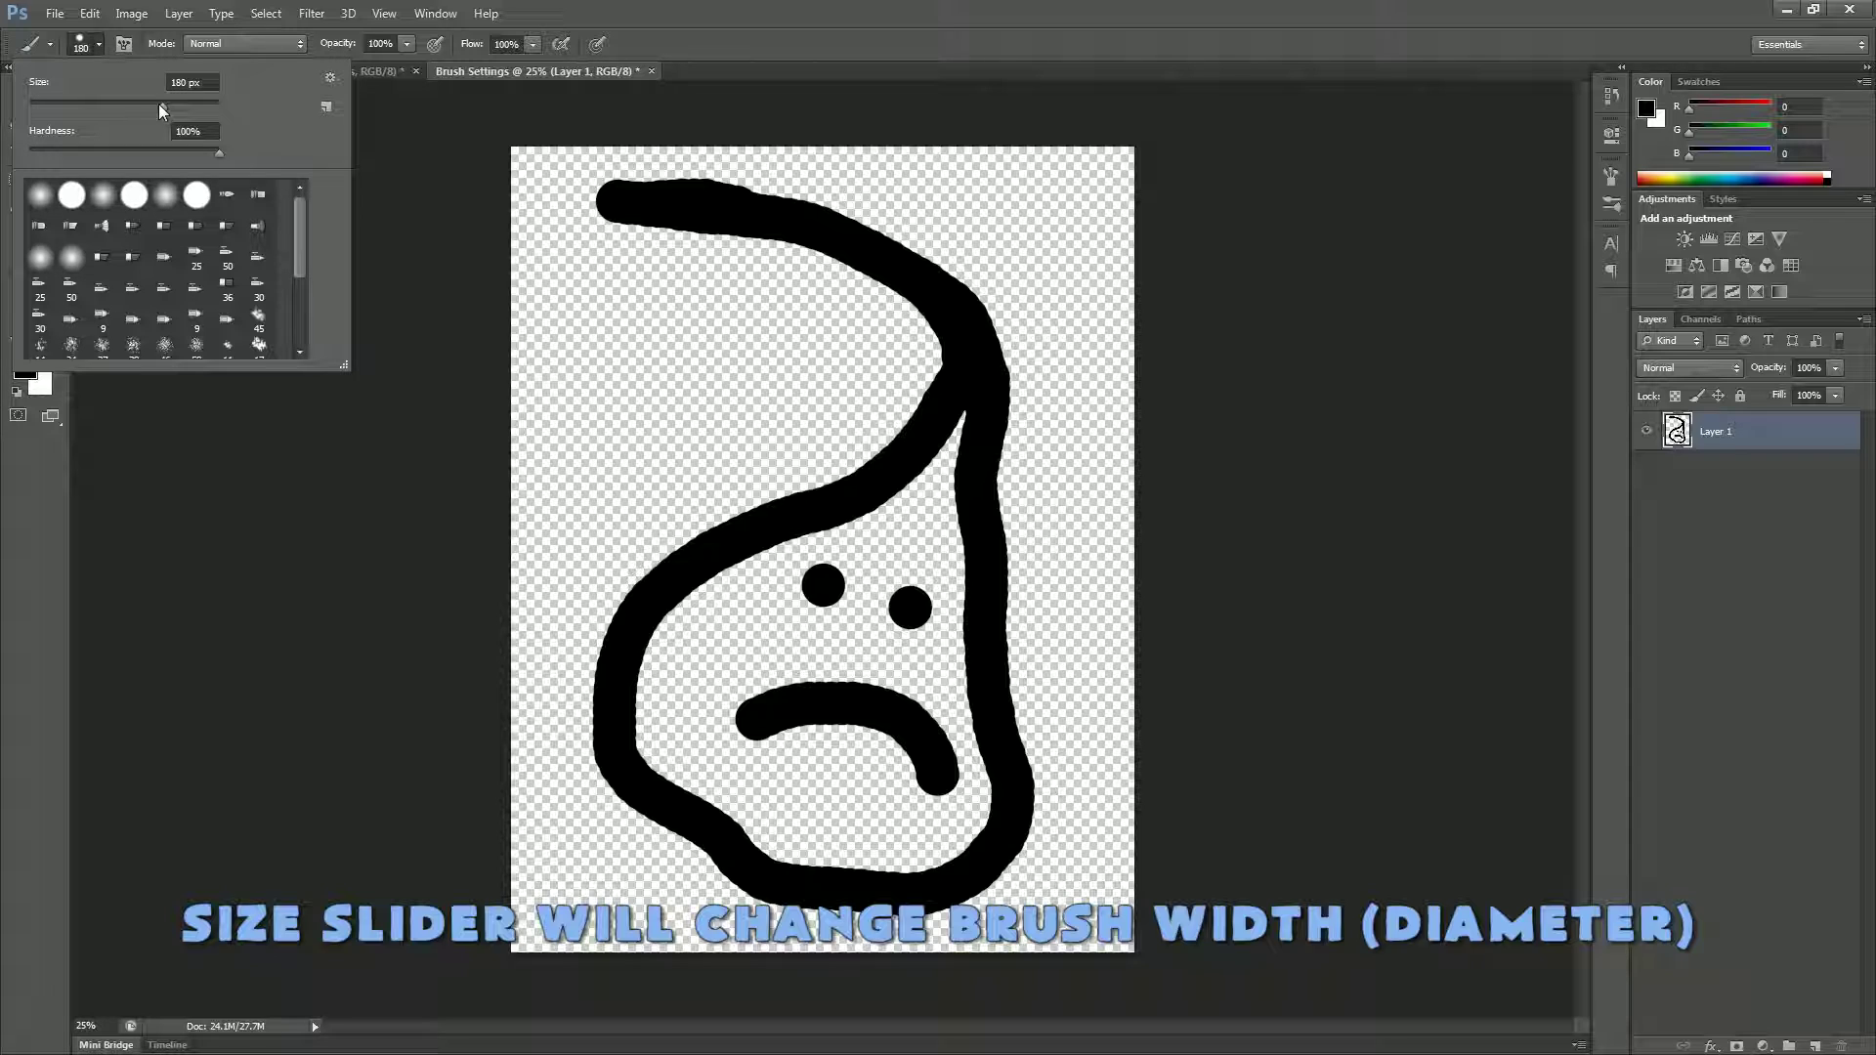
mouse_move(816, 357)
mouse_down()
mouse_move(642, 421)
mouse_move(628, 402)
mouse_move(805, 335)
mouse_move(788, 377)
mouse_move(598, 432)
mouse_move(691, 369)
mouse_move(819, 368)
mouse_move(613, 423)
mouse_move(663, 386)
mouse_up()
click(88, 45)
drag(190, 104, 49, 105)
mouse_move(598, 309)
mouse_down()
mouse_move(694, 274)
mouse_move(580, 262)
mouse_move(629, 256)
mouse_move(572, 223)
mouse_move(570, 285)
mouse_move(601, 318)
mouse_up()
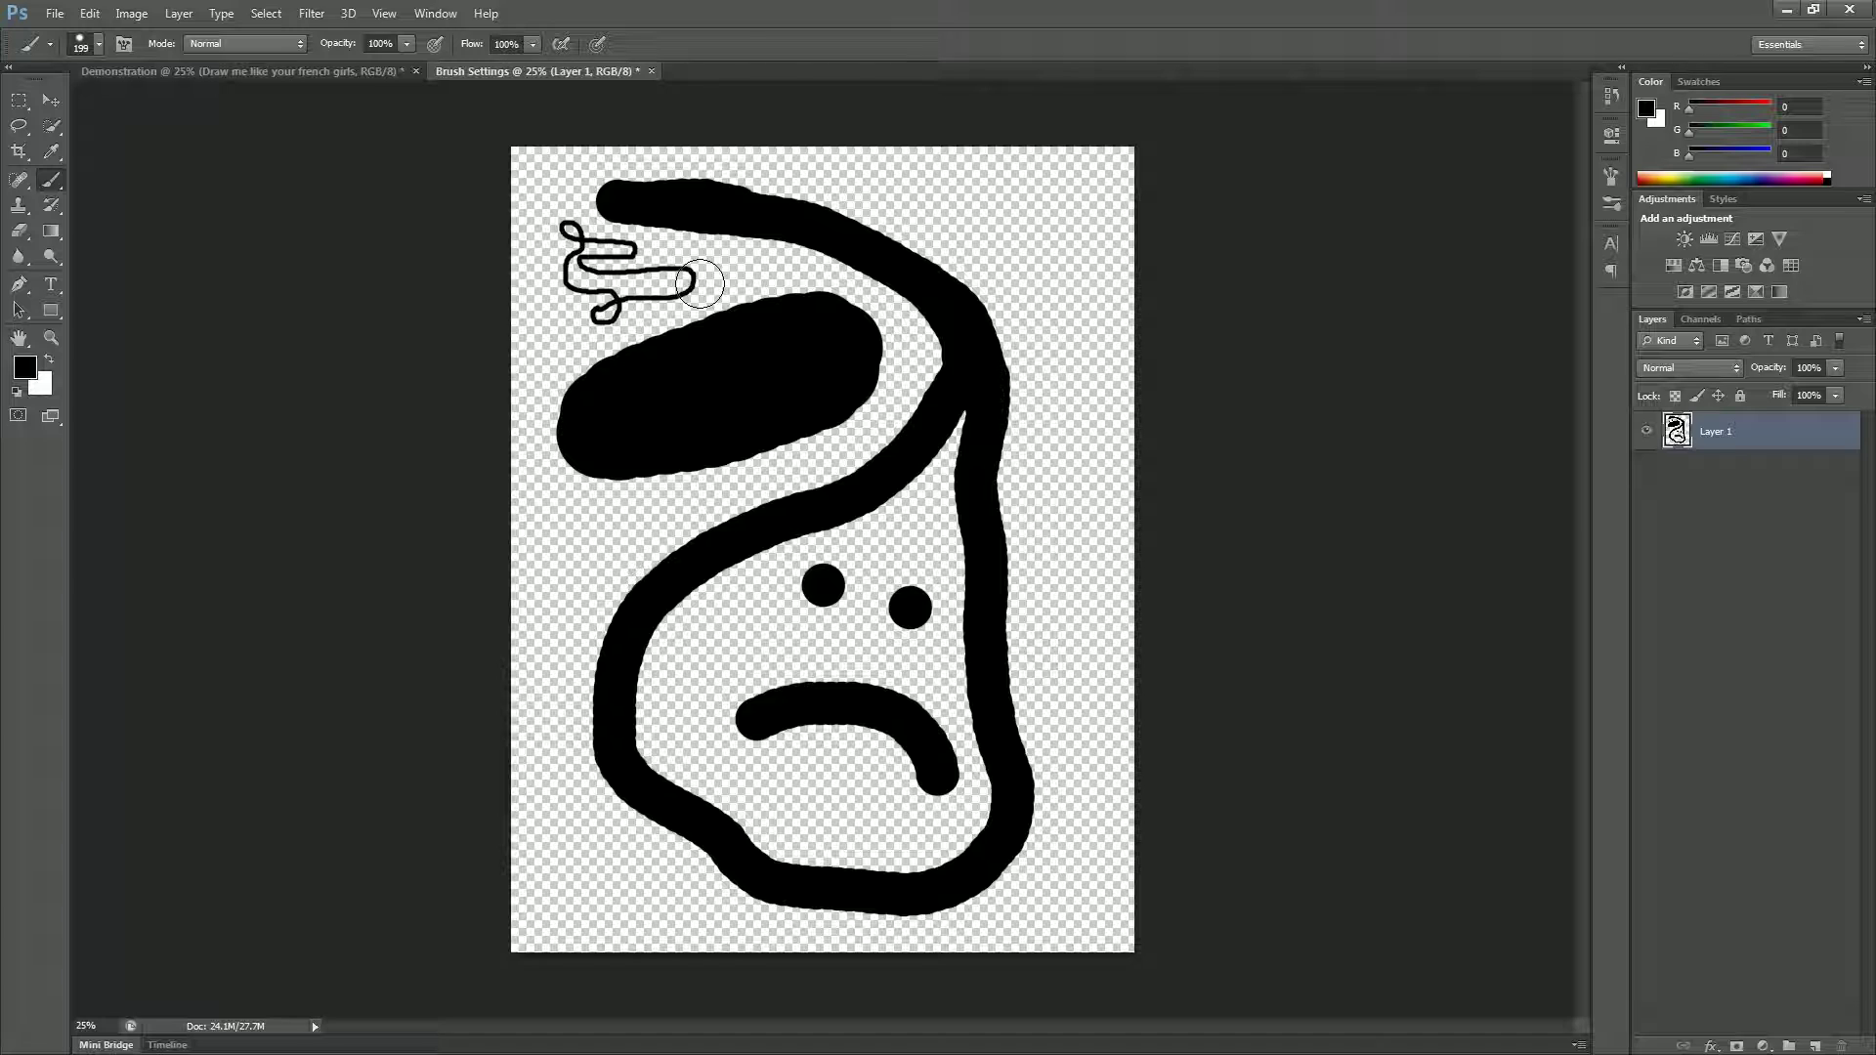
Switch to the Demonstration document and open the brush size and hardness settings
click(98, 44)
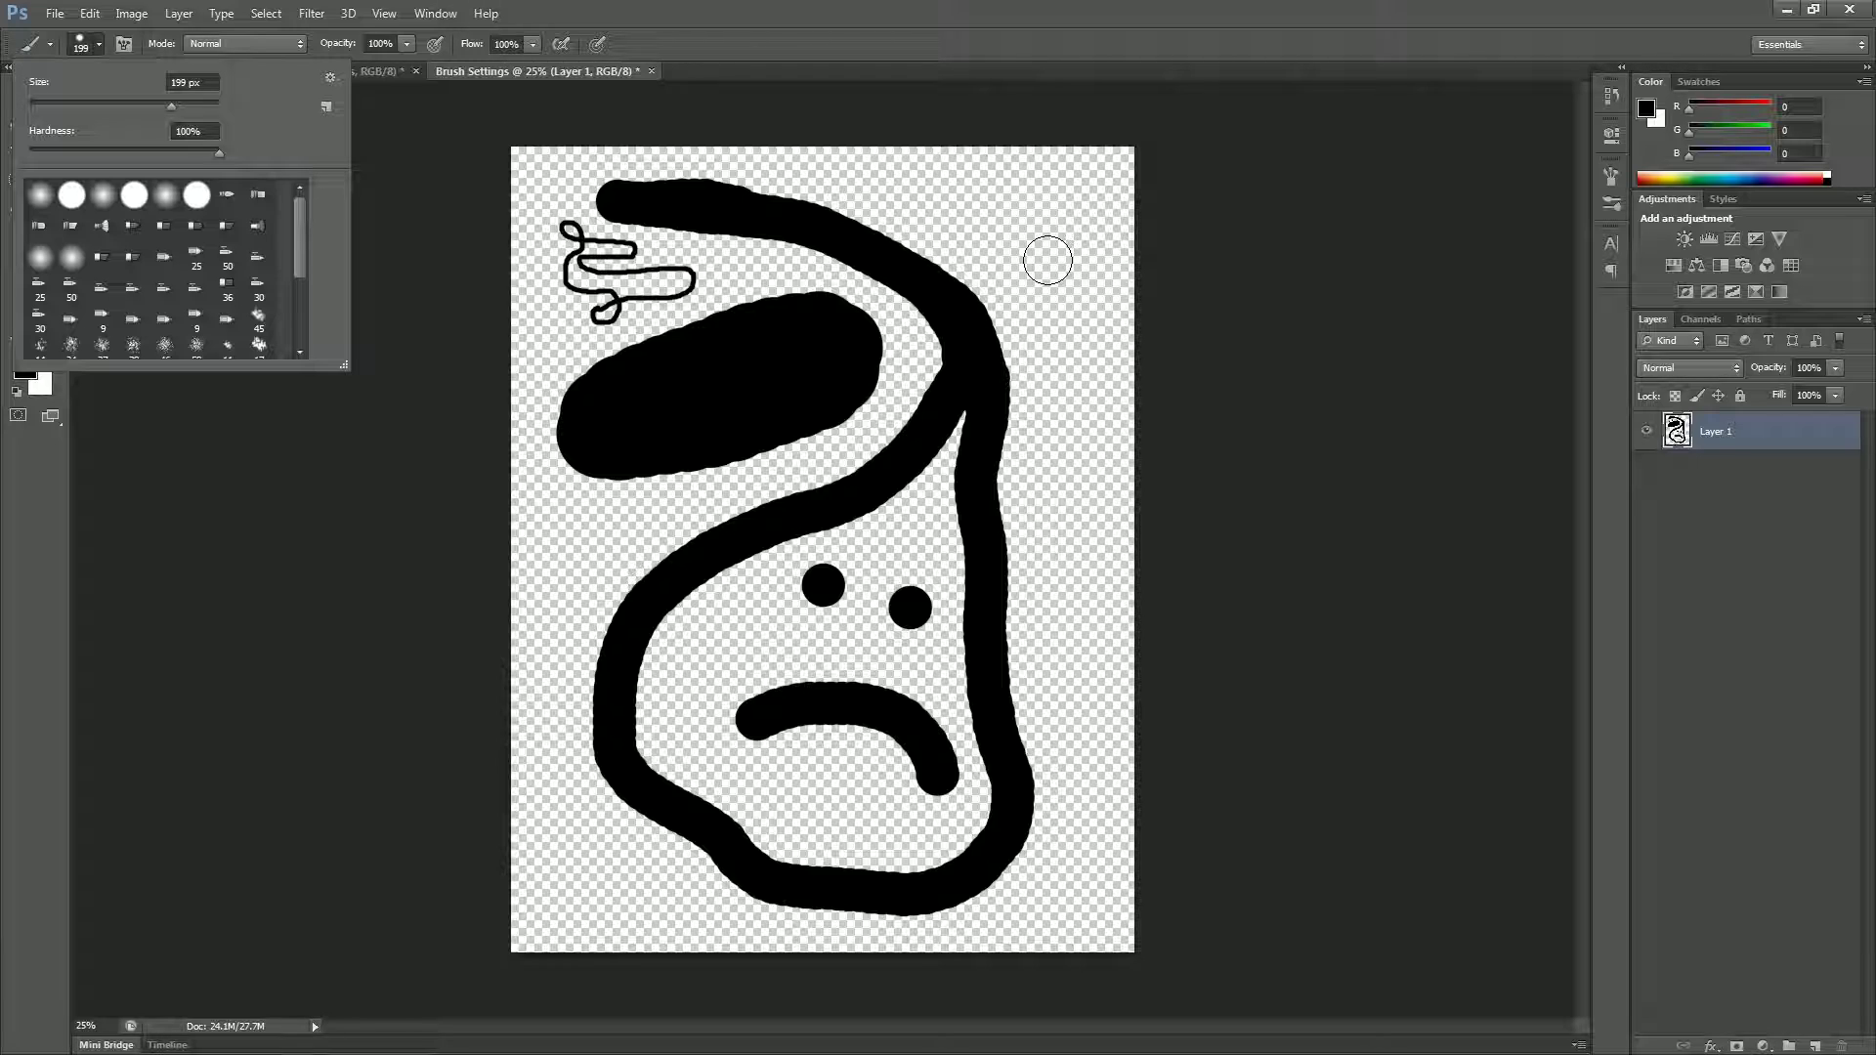
key(ctrl+Tab)
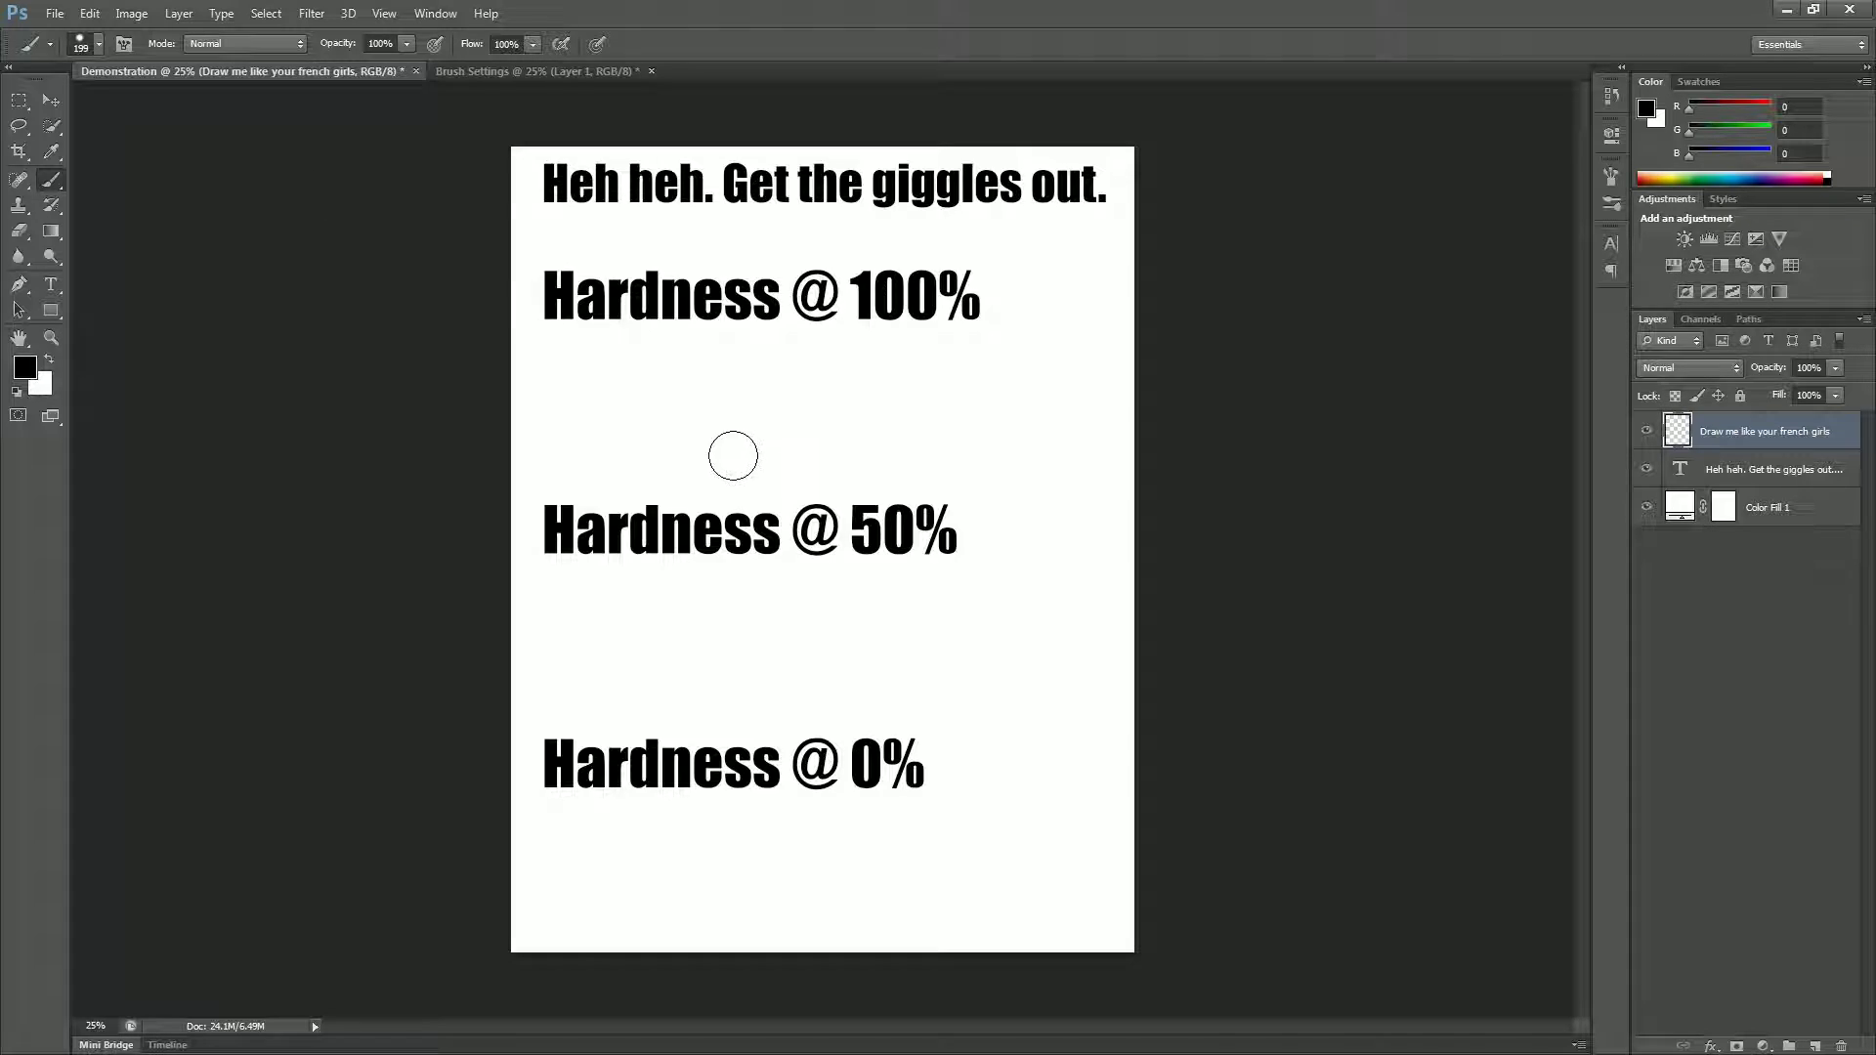
click(98, 44)
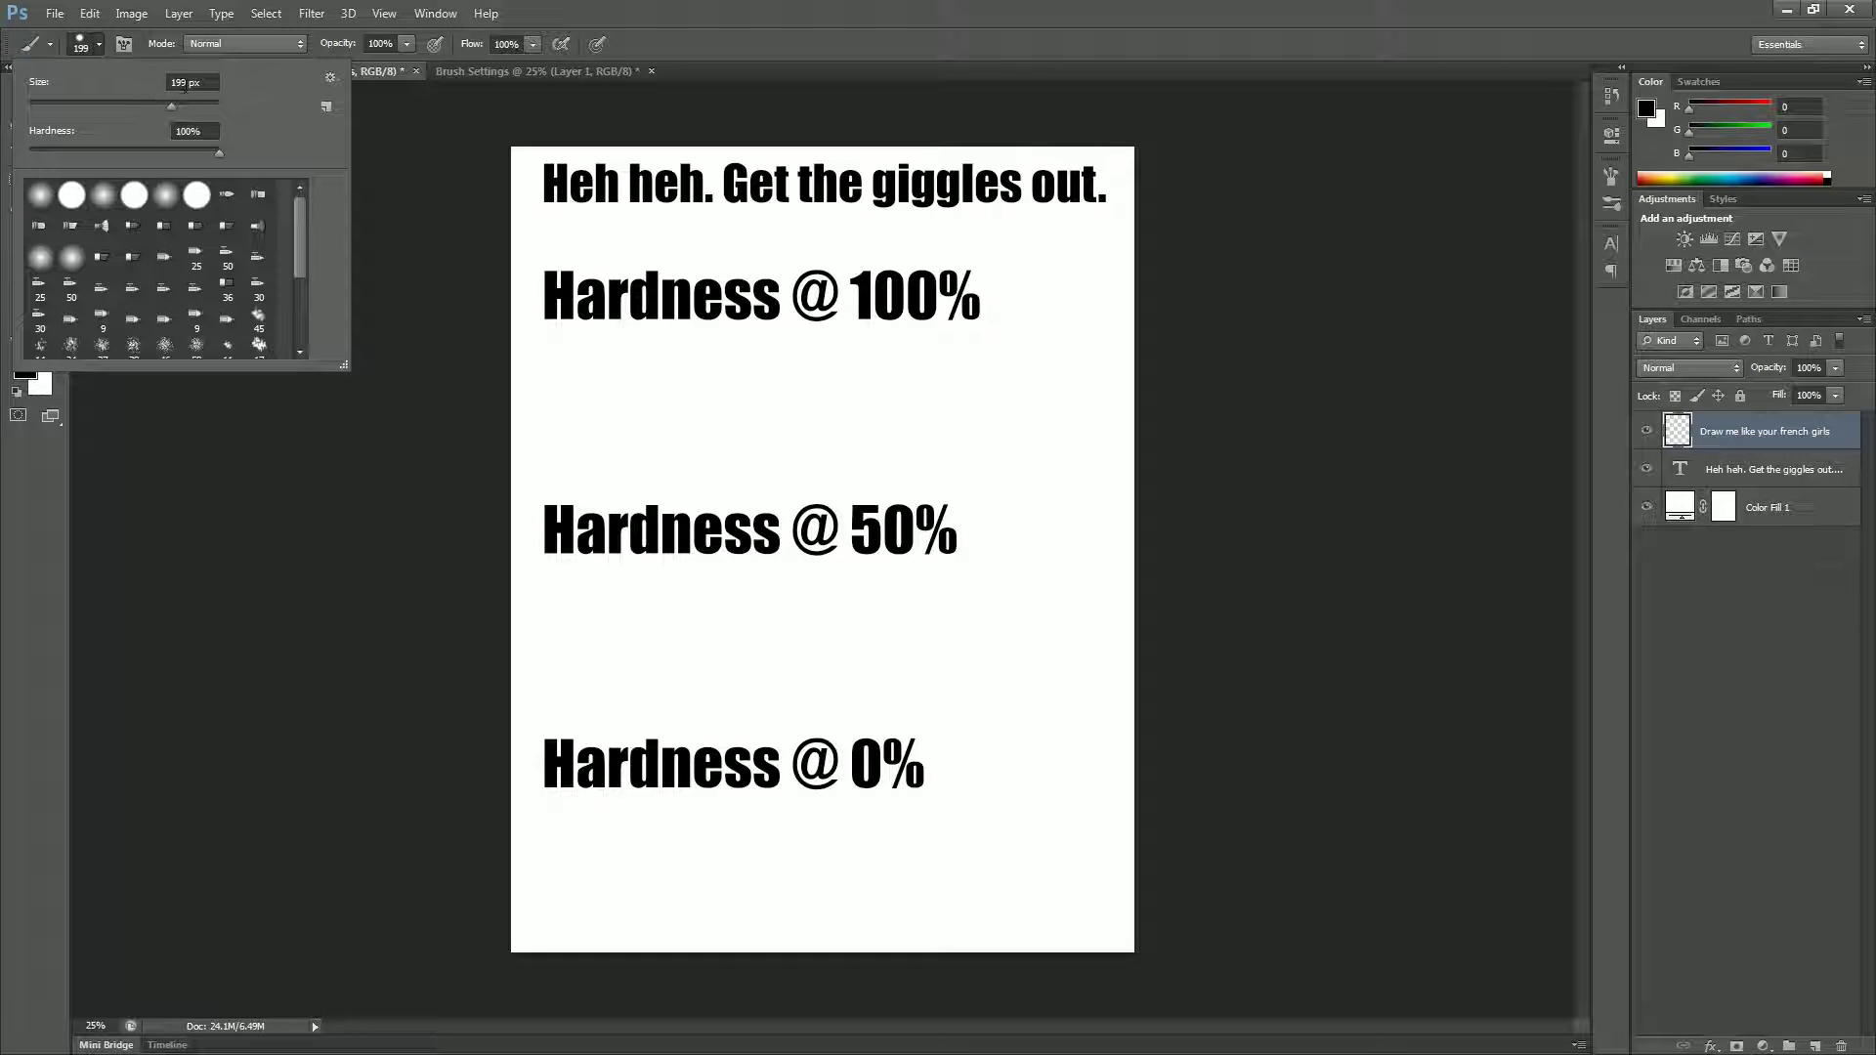
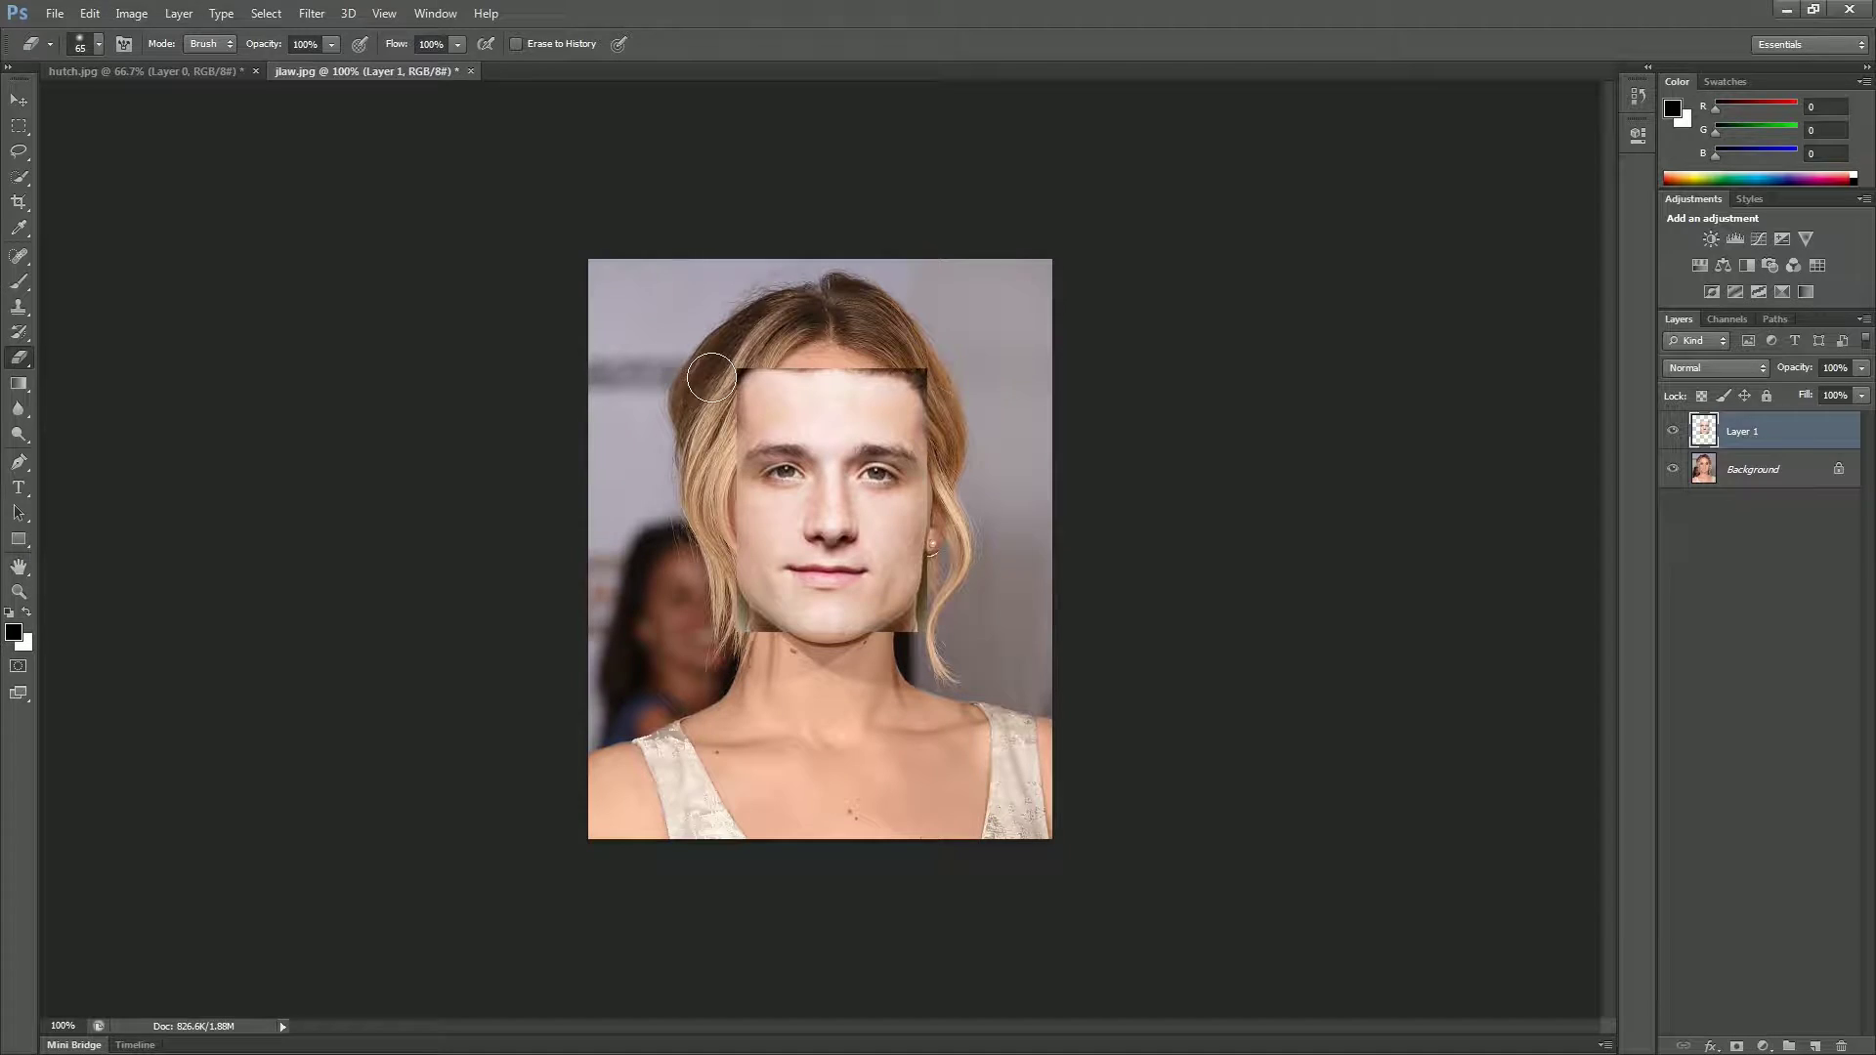
Erase the hard edges of the pasted face on Layer 1 with a soft 65 px eraser to blend it into the portrait
mouse_move(710, 377)
mouse_down()
mouse_move(764, 373)
mouse_move(712, 469)
mouse_move(736, 604)
mouse_move(709, 550)
mouse_move(735, 579)
mouse_move(717, 659)
mouse_move(740, 604)
mouse_move(689, 477)
mouse_move(704, 421)
mouse_move(776, 364)
mouse_move(853, 361)
mouse_move(926, 395)
mouse_move(945, 437)
mouse_move(884, 371)
mouse_move(752, 349)
mouse_move(872, 351)
mouse_move(938, 428)
mouse_move(946, 511)
mouse_move(930, 594)
mouse_move(876, 643)
mouse_move(799, 653)
mouse_move(725, 621)
mouse_move(843, 655)
mouse_move(903, 631)
mouse_move(950, 581)
mouse_move(1003, 575)
mouse_up()
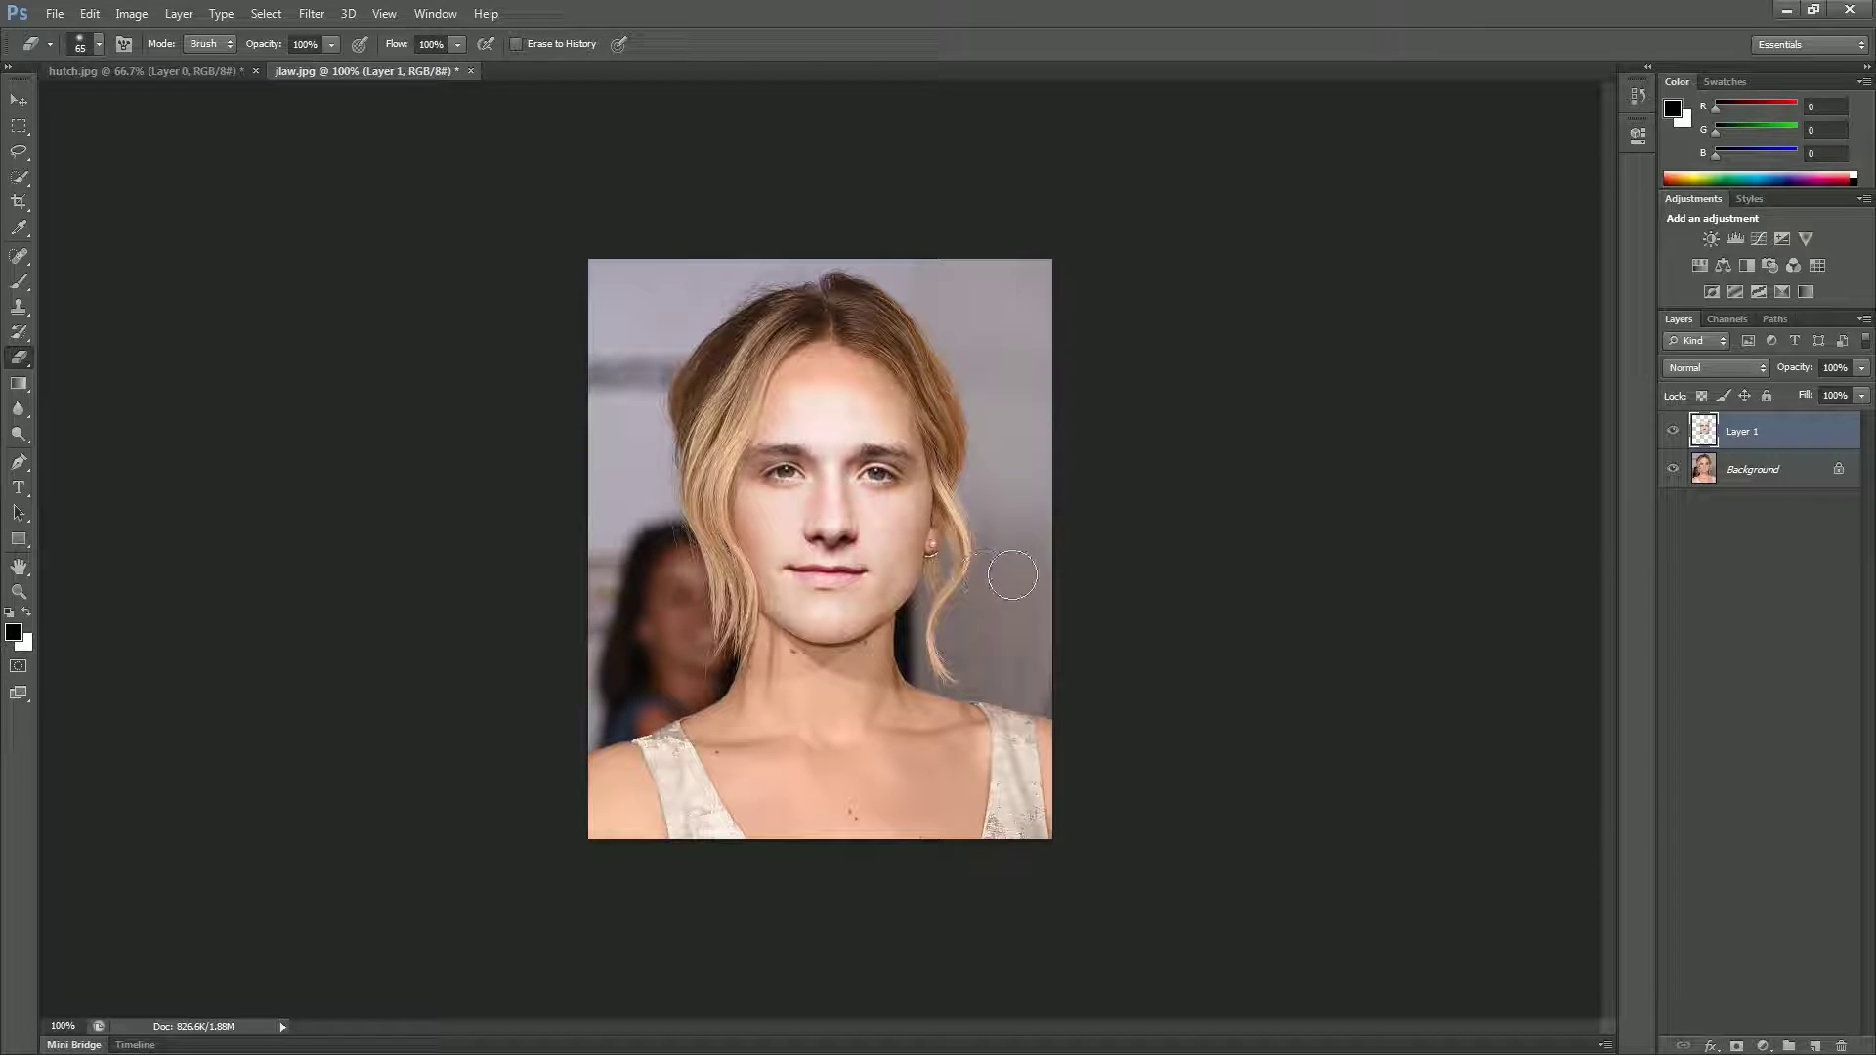
mouse_move(874, 369)
mouse_down()
mouse_move(767, 370)
mouse_move(889, 377)
mouse_move(755, 362)
mouse_up()
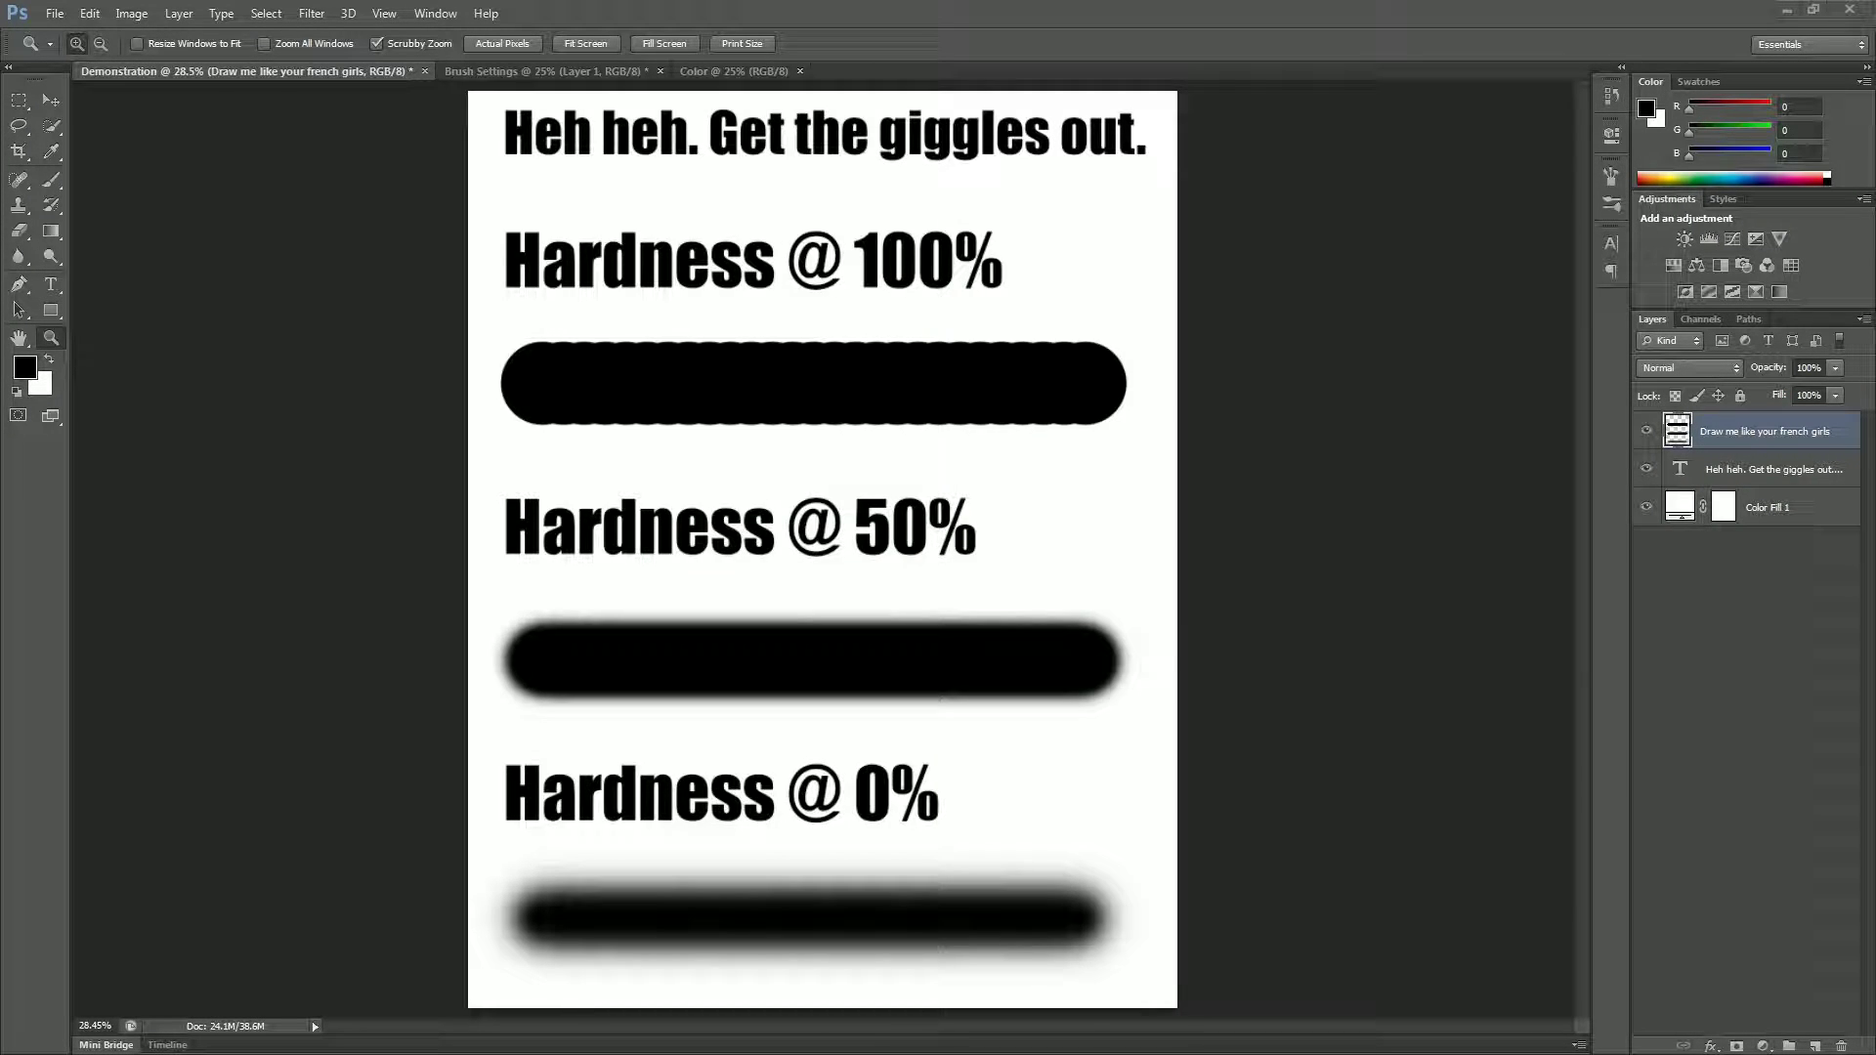
In the Color document, set up a hard-edged 150 px brush and paint a wavy black stroke near the page's upper edge
click(744, 76)
click(50, 179)
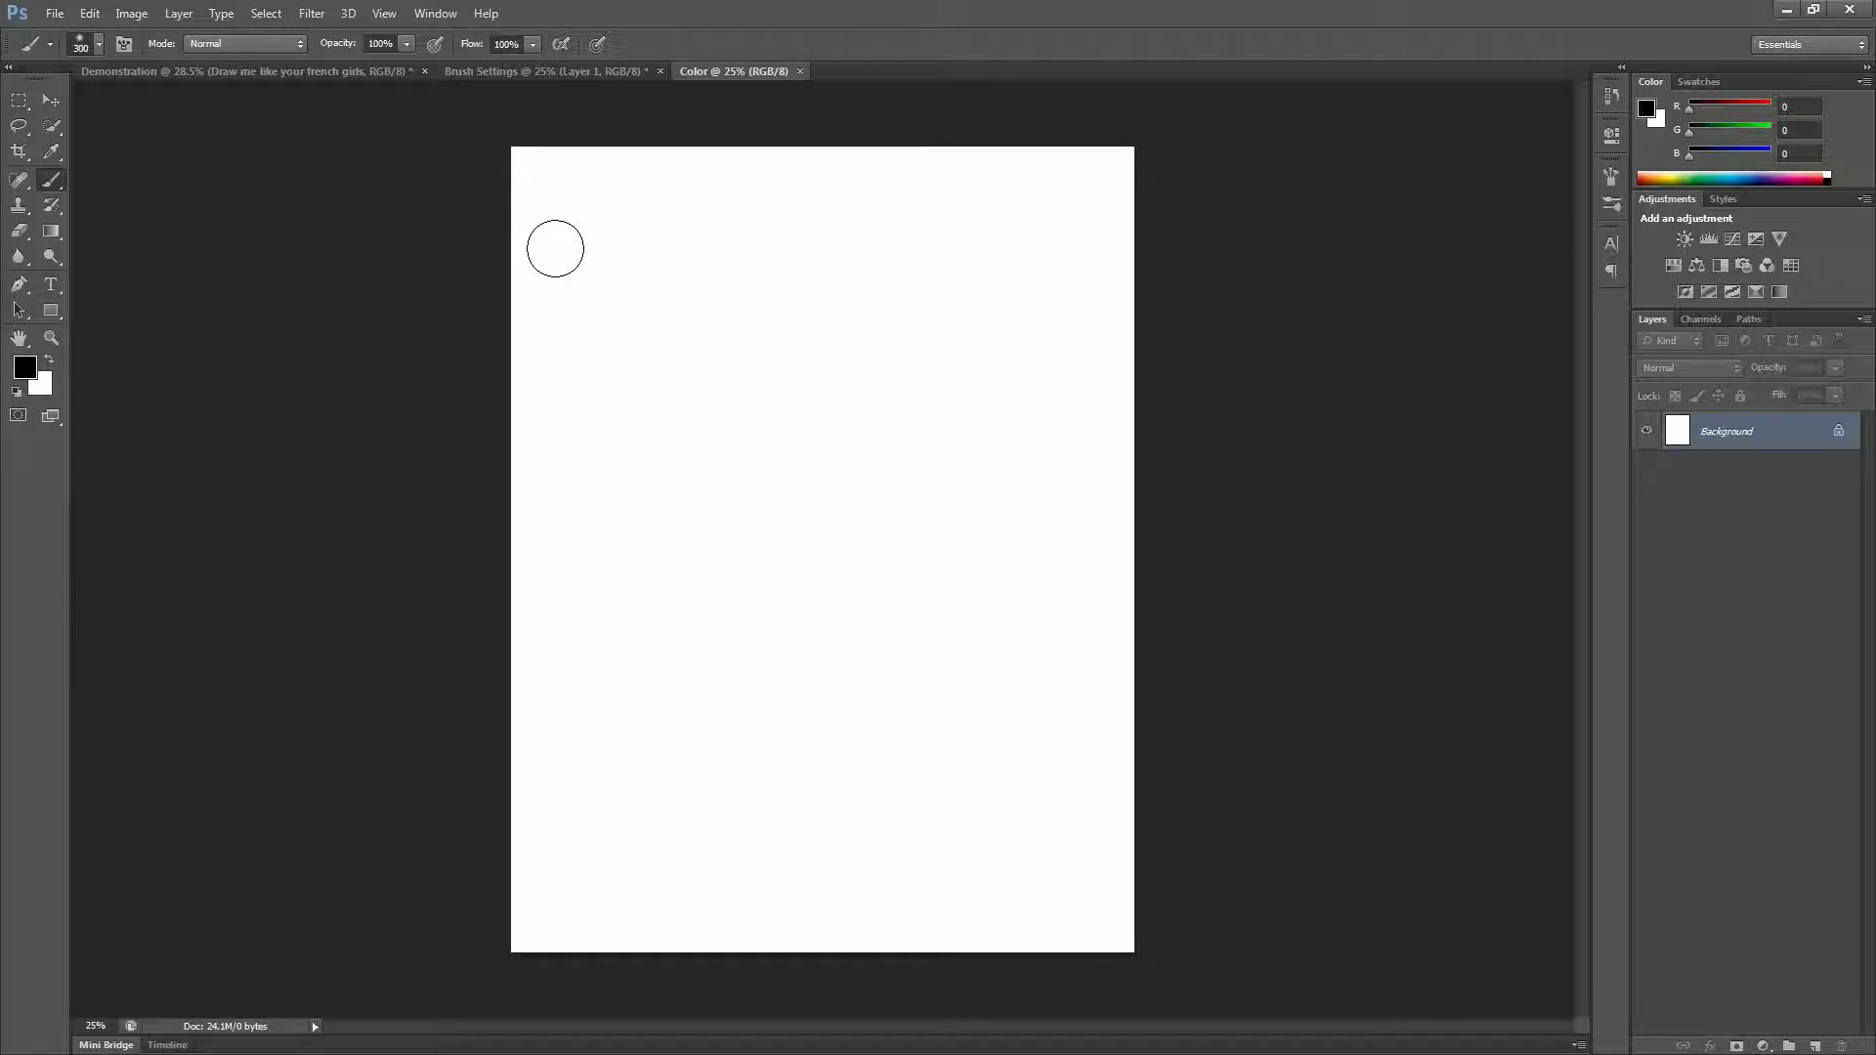
click(98, 44)
drag(139, 80, 98, 83)
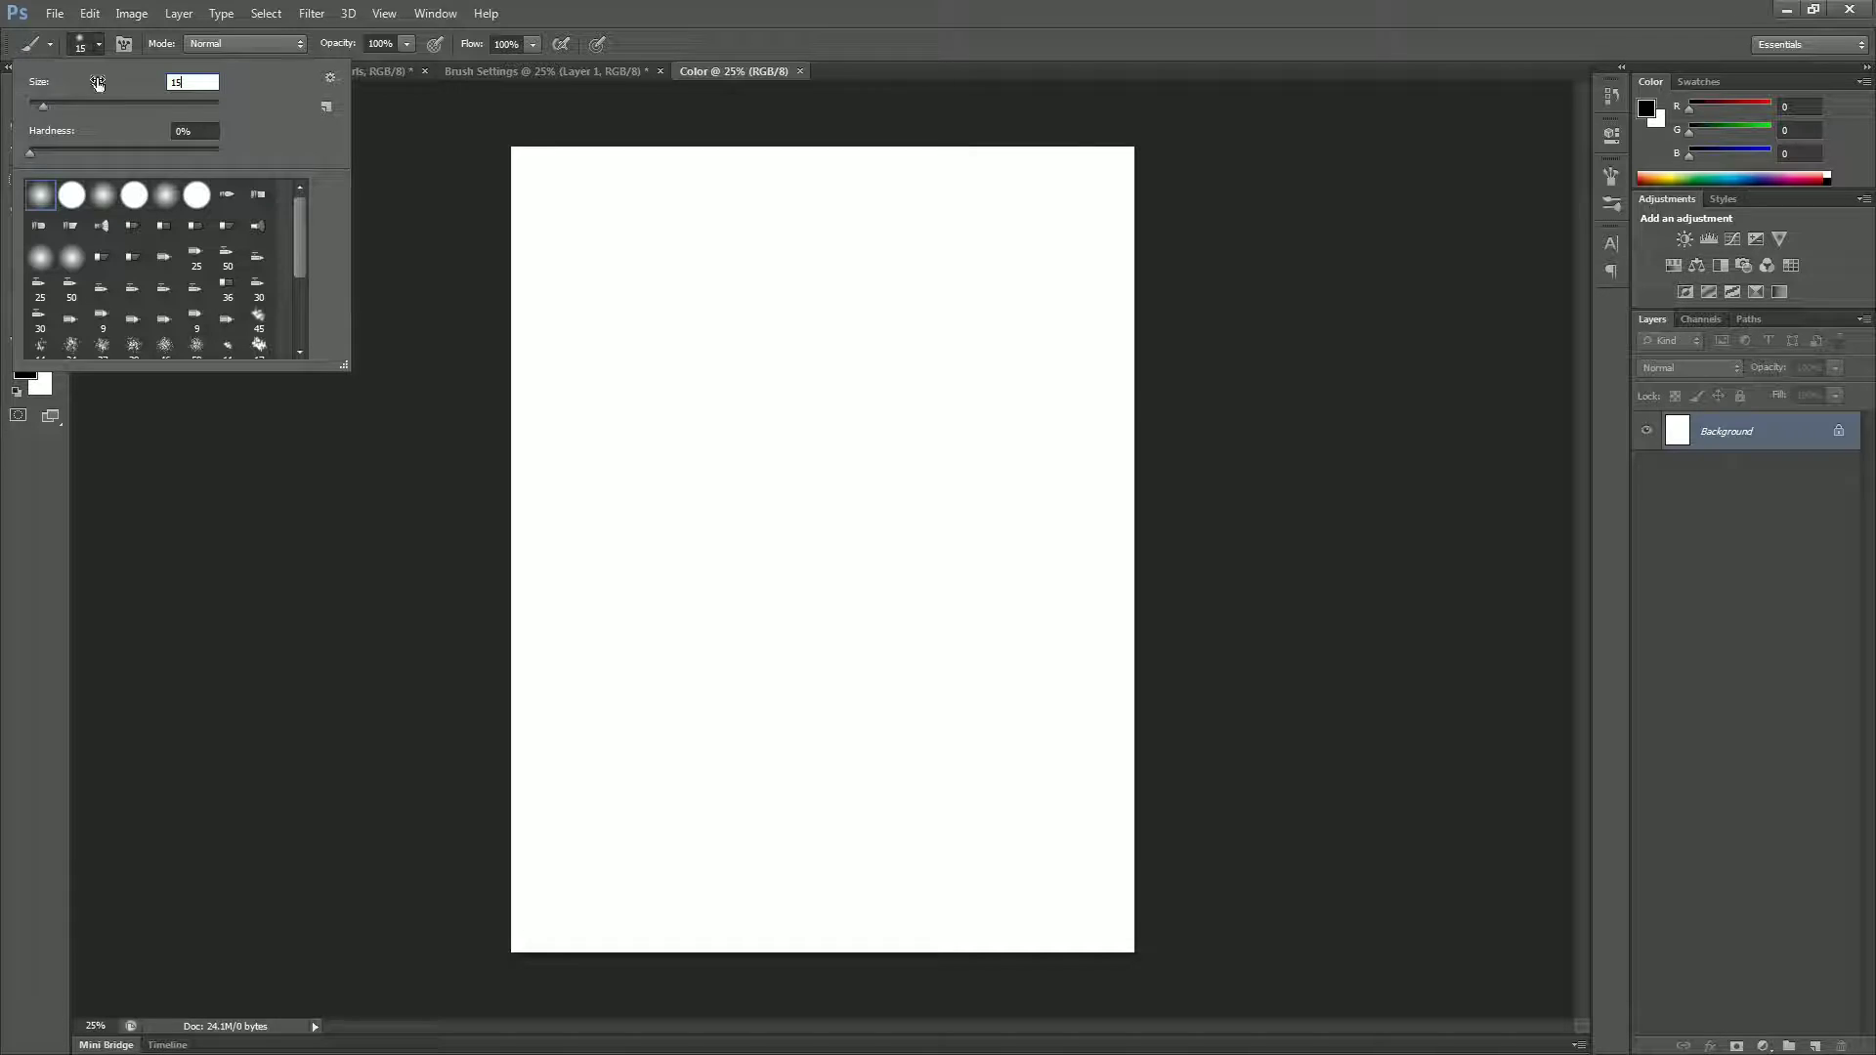
key(Tab)
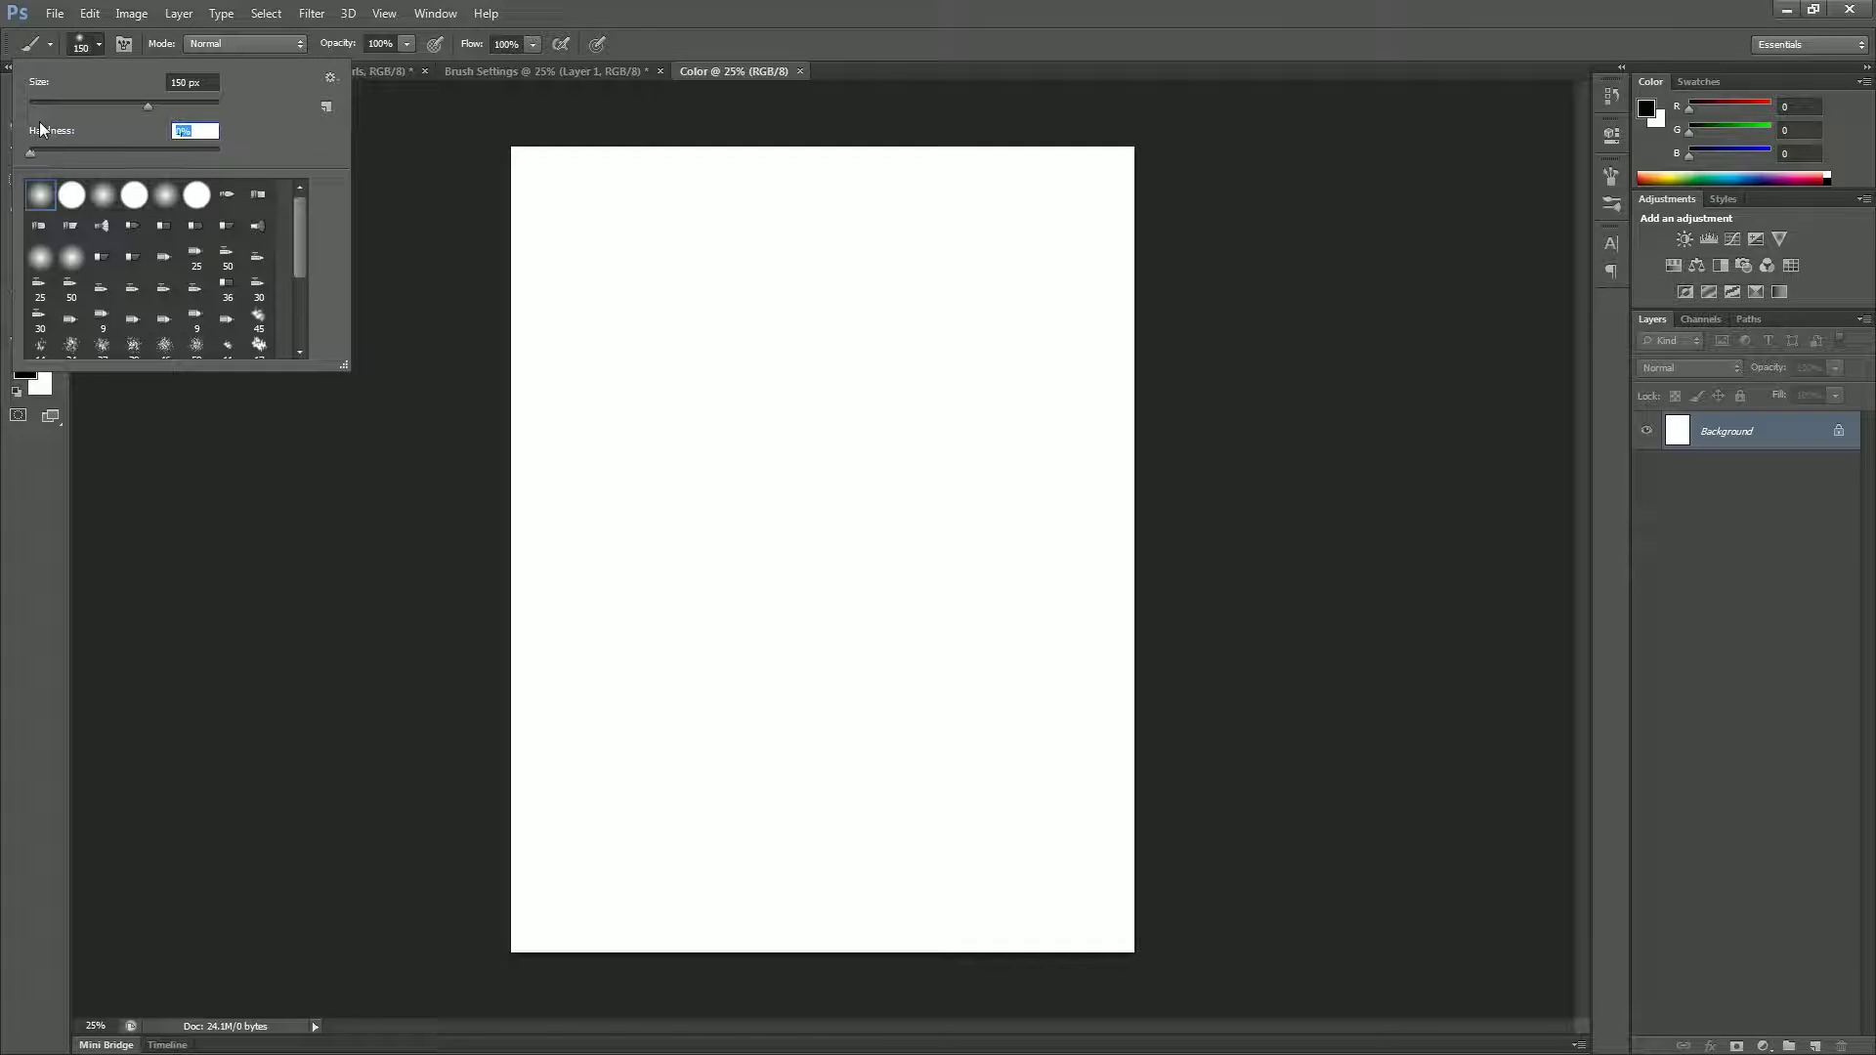
key(Return)
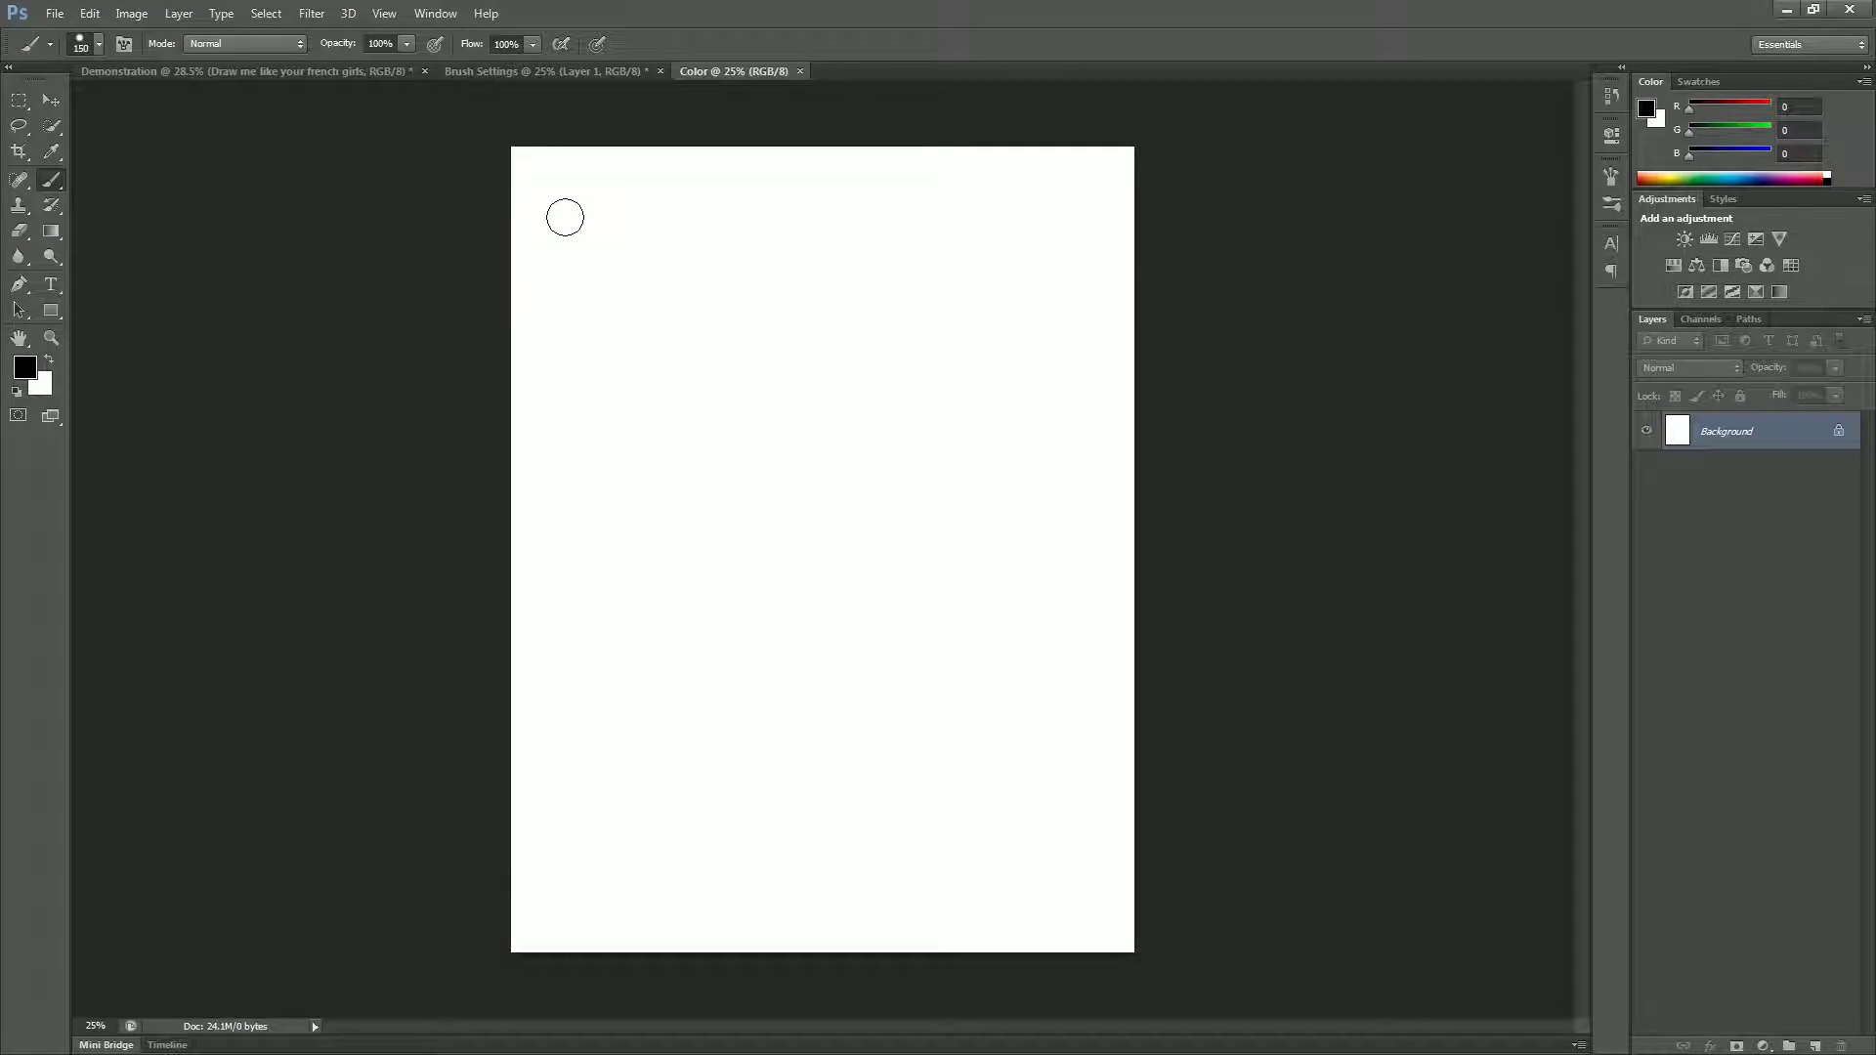
mouse_move(567, 211)
mouse_down()
mouse_move(923, 226)
mouse_move(984, 193)
mouse_up()
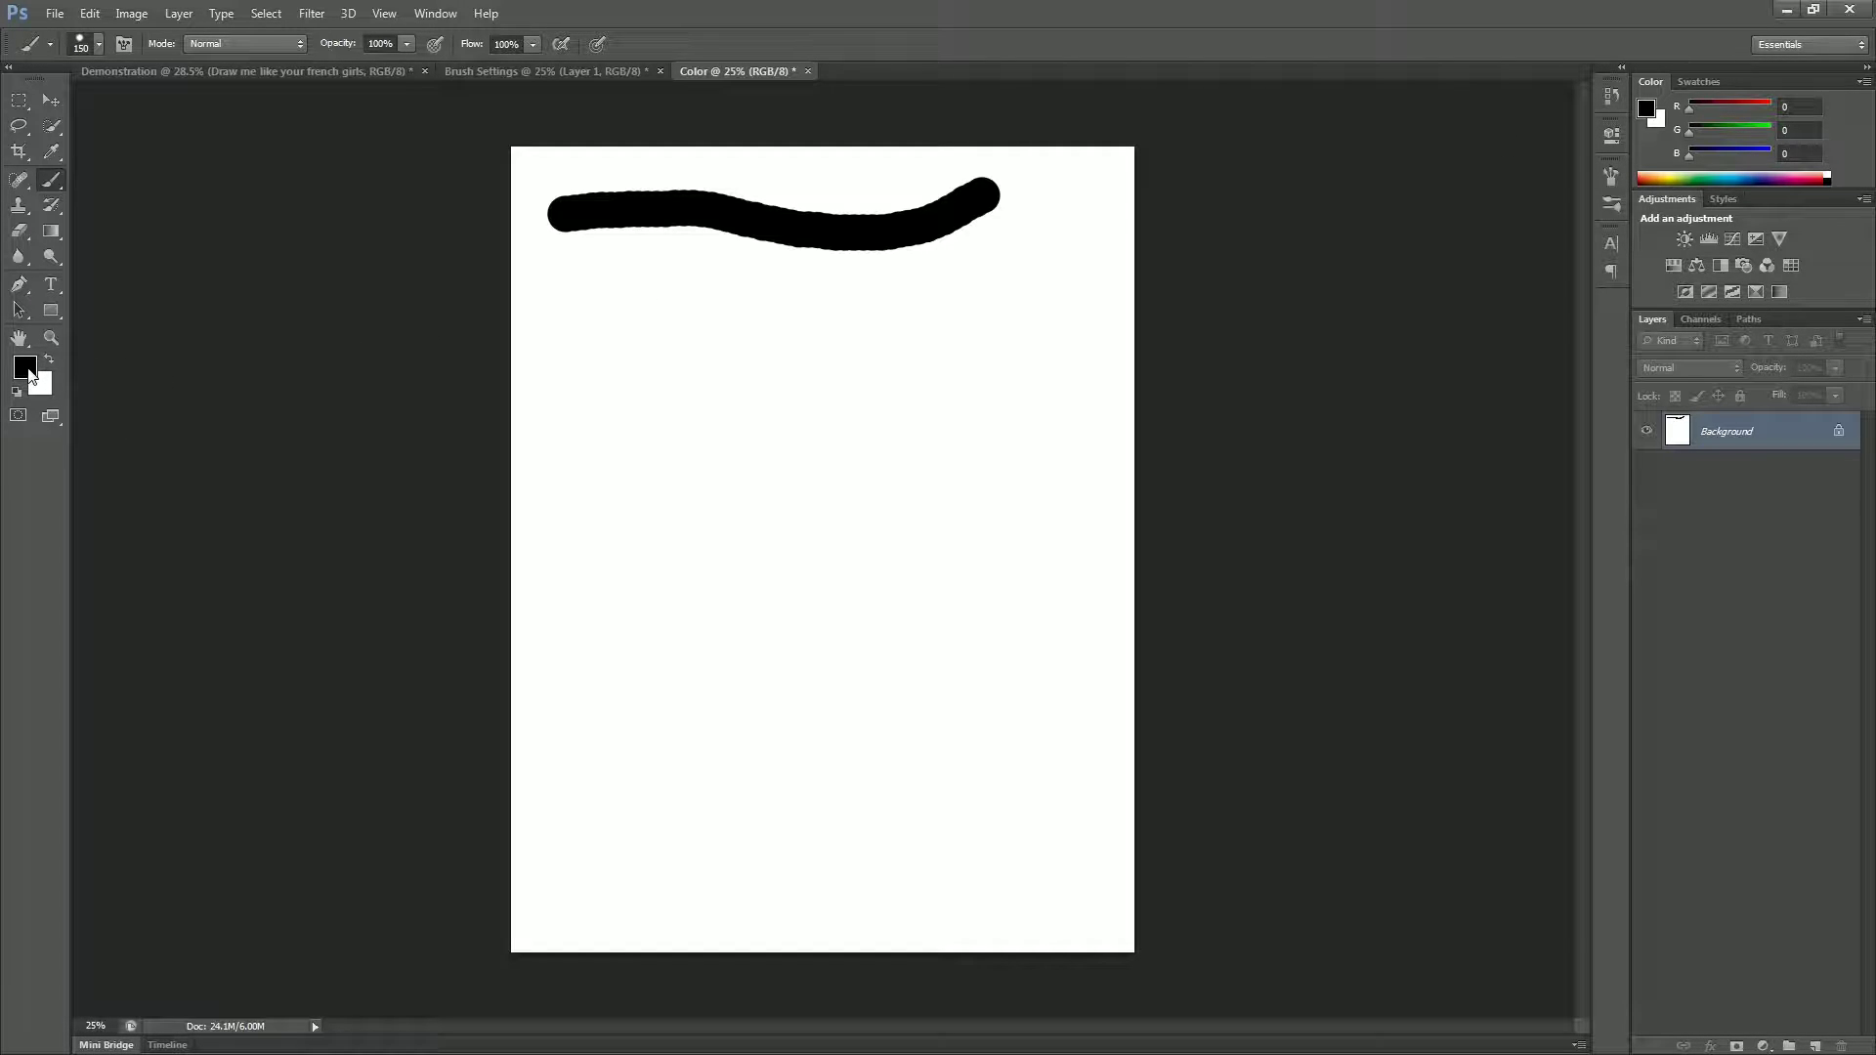
Paint a wavy pure red stroke (255, 0, 0) below the black one and a pure blue stroke (0, 0, 255) beneath it
click(29, 373)
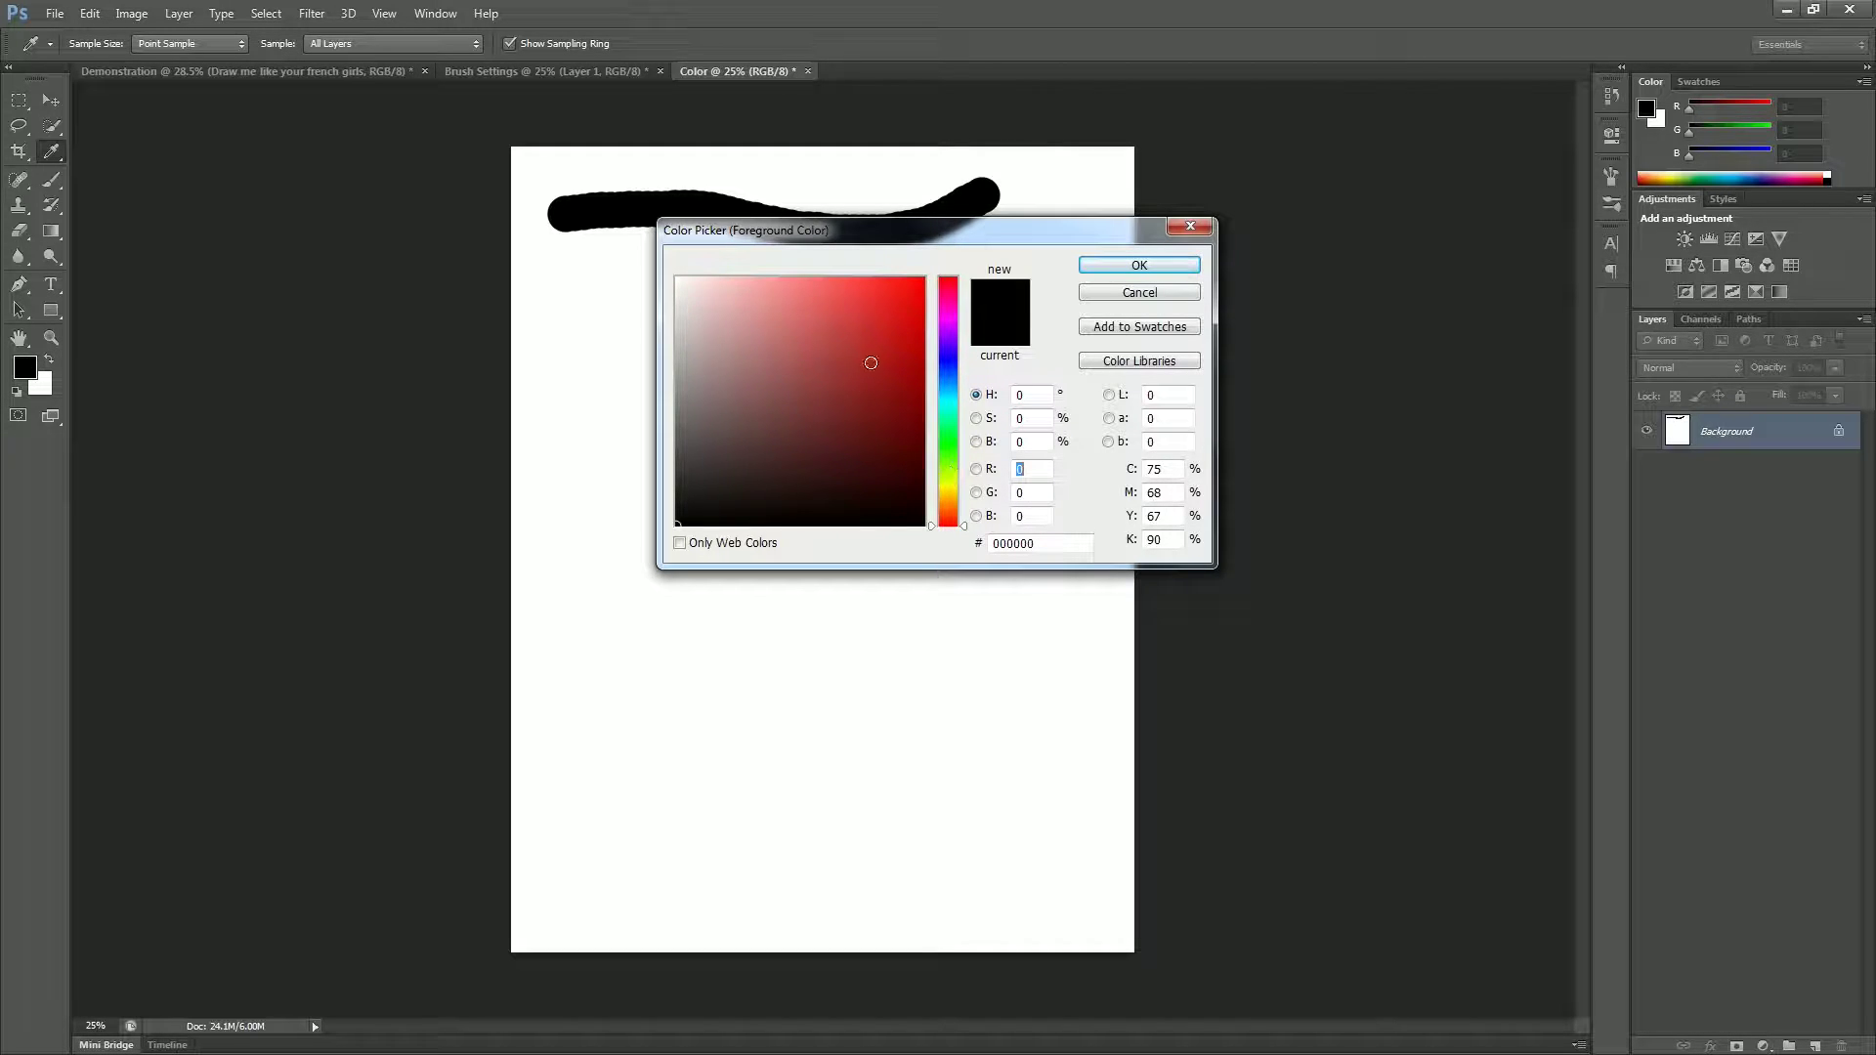
text(255)
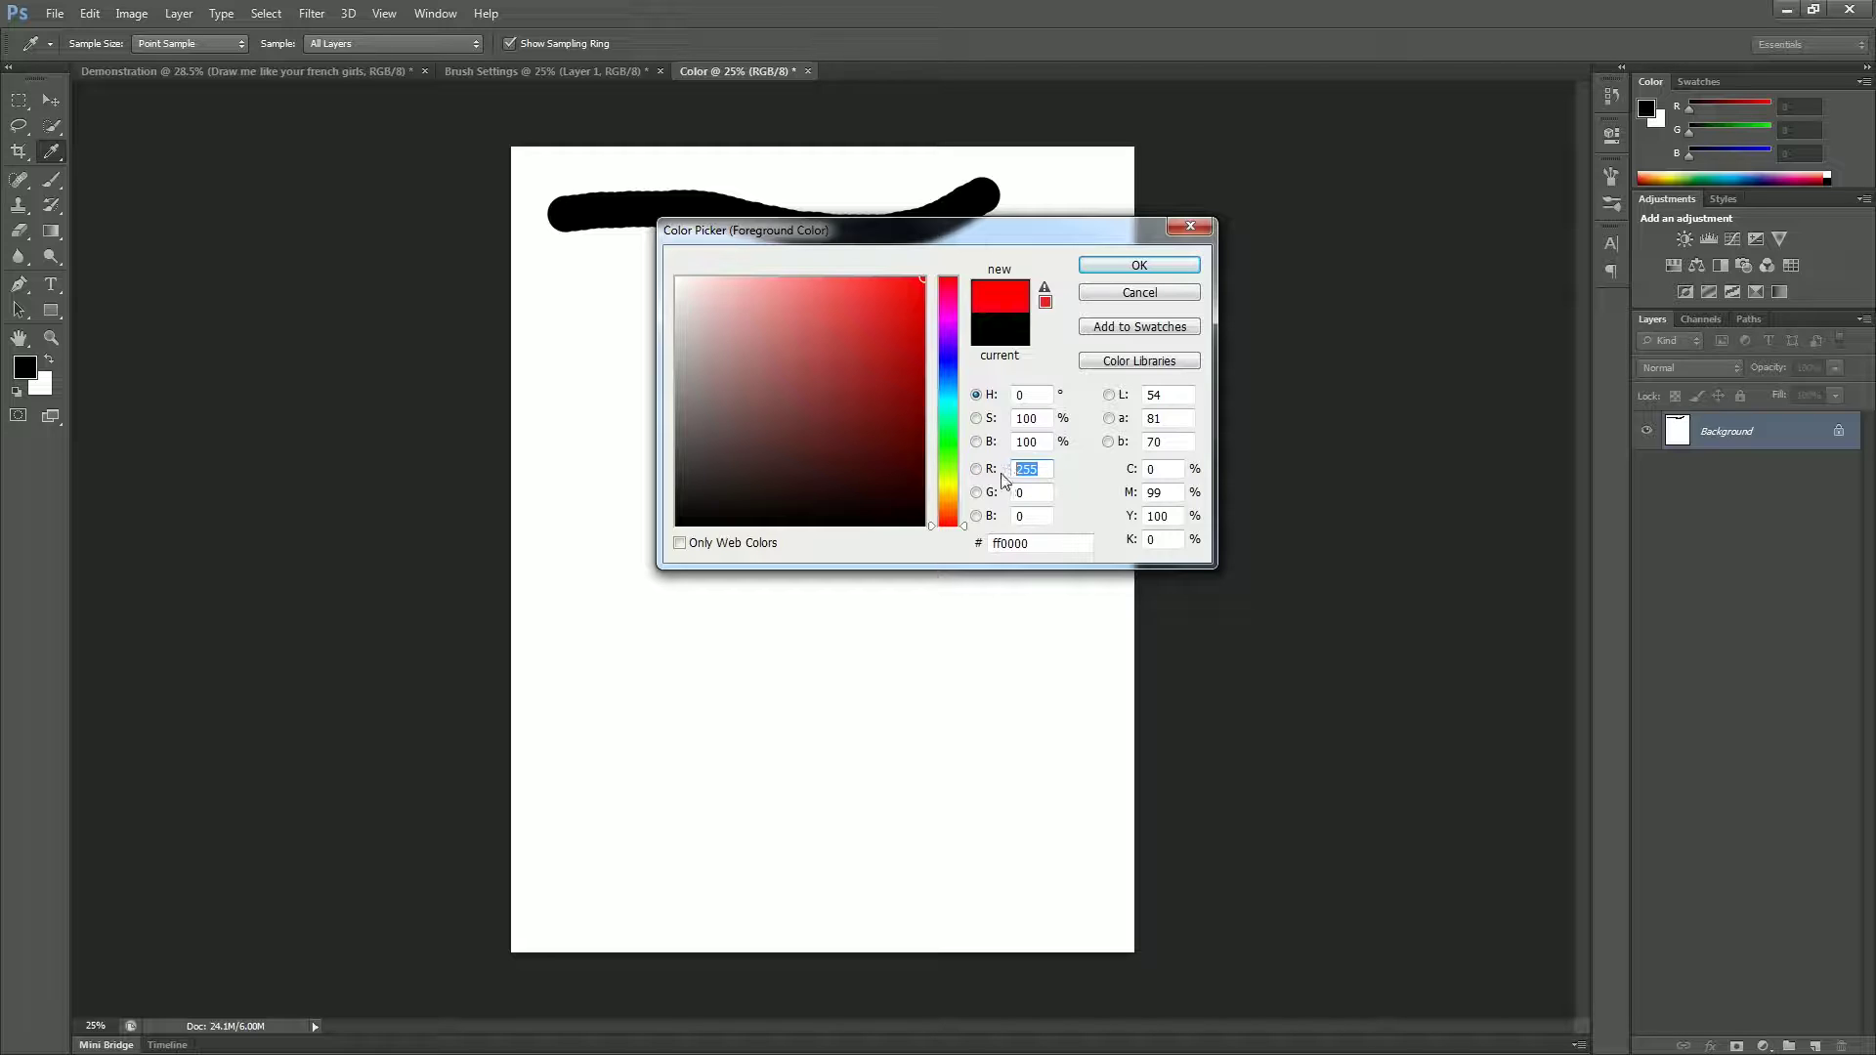
click(1139, 264)
mouse_move(607, 361)
mouse_down()
mouse_move(951, 322)
mouse_move(970, 302)
mouse_up()
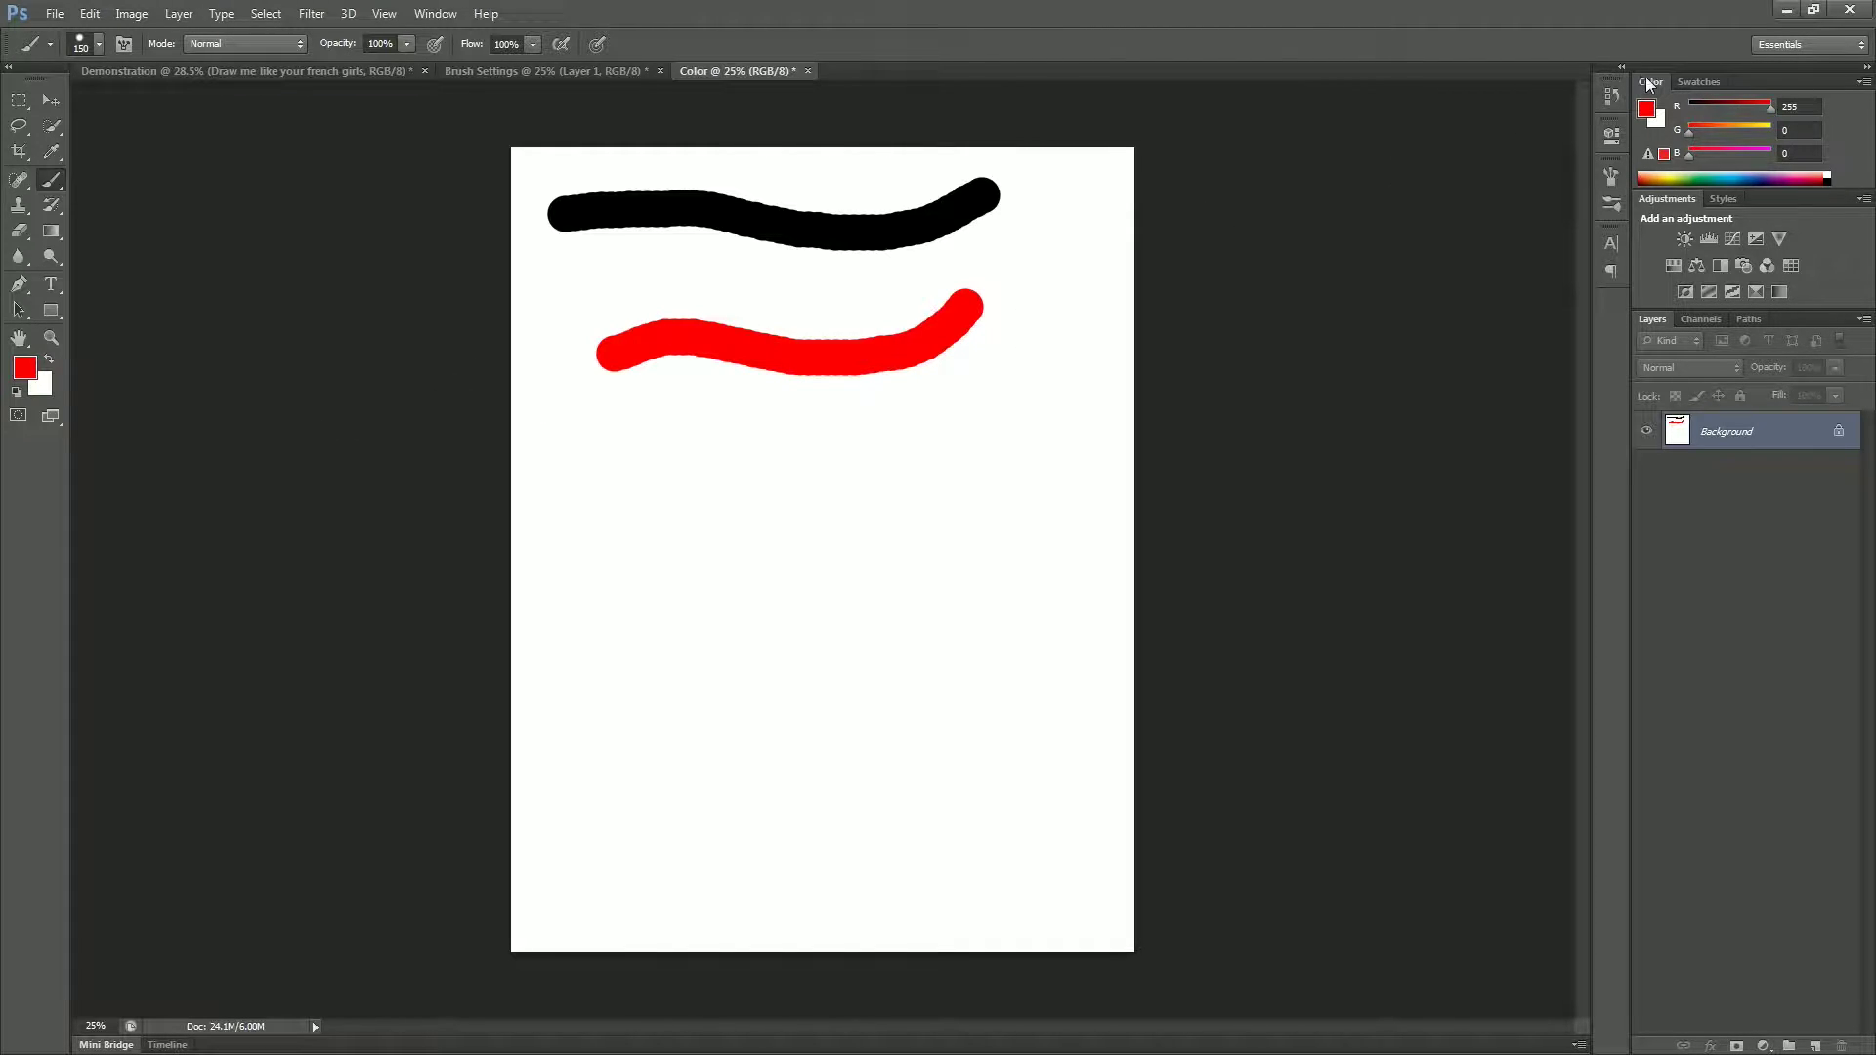
mouse_move(1771, 110)
mouse_down()
mouse_move(1670, 126)
mouse_move(1771, 156)
mouse_up()
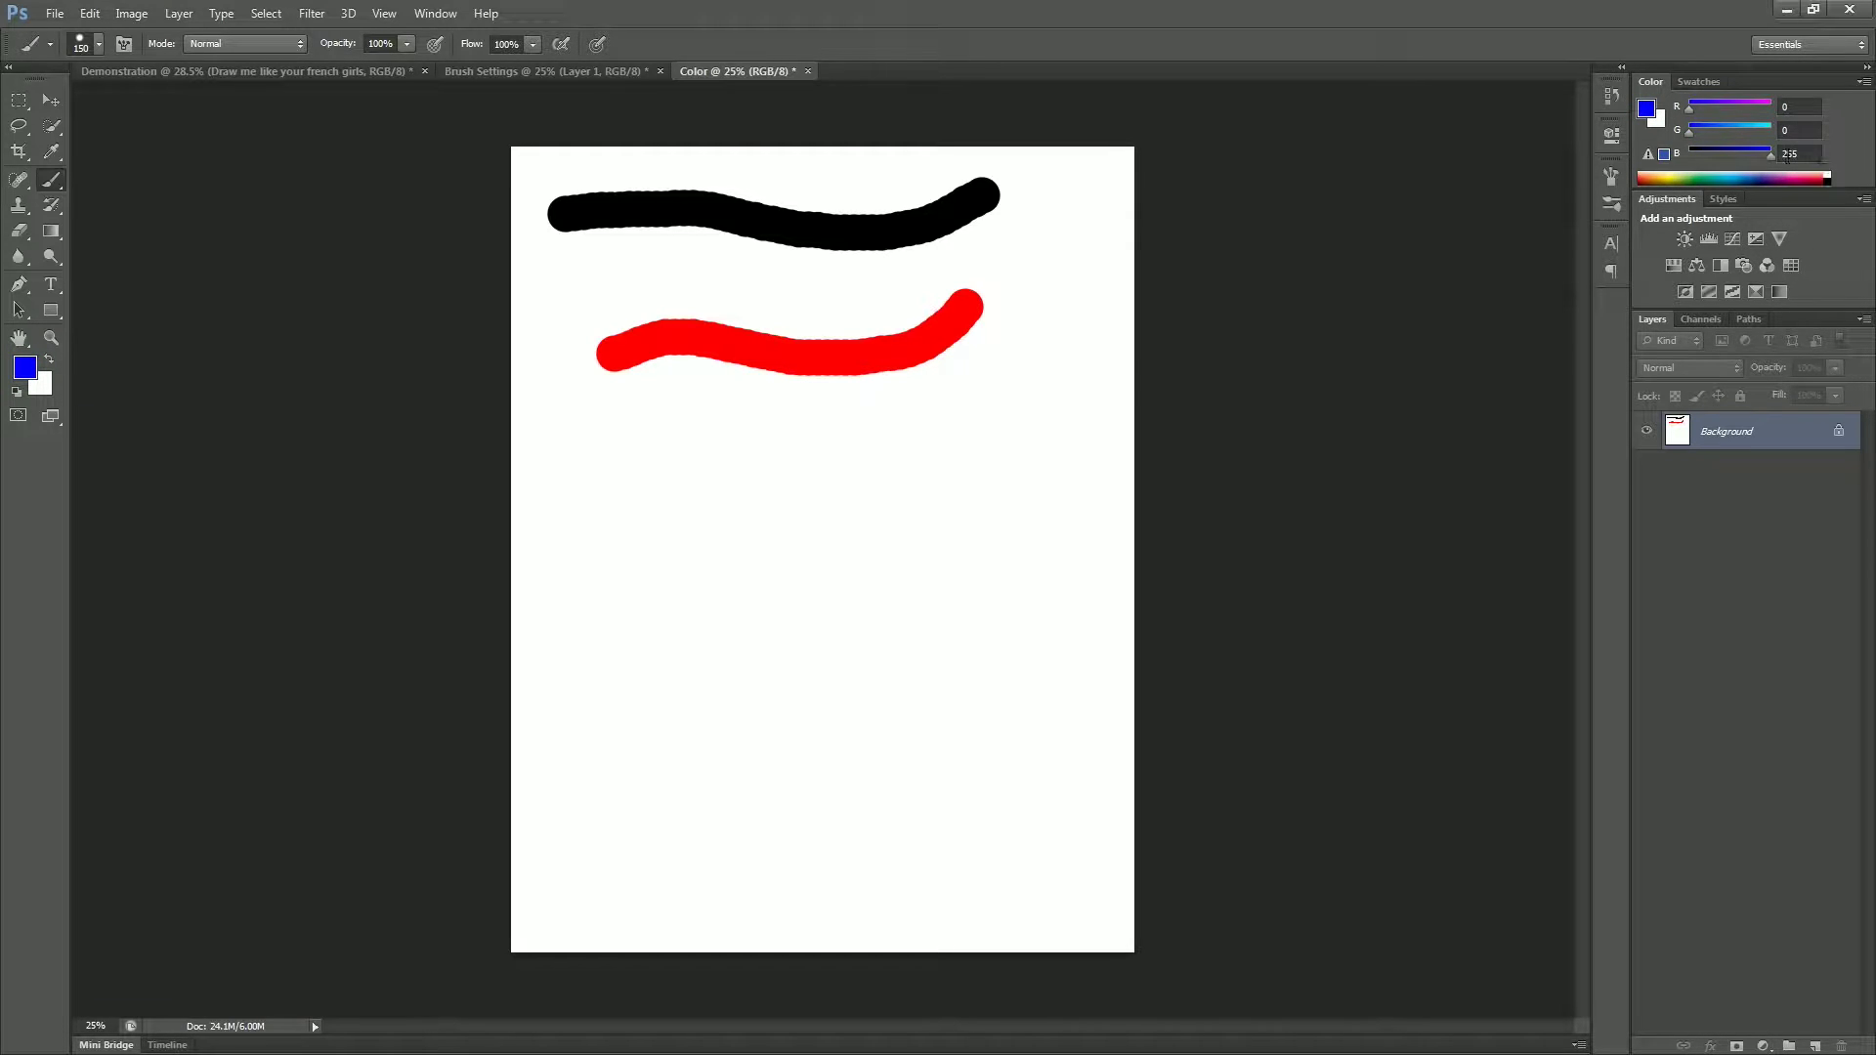
mouse_move(607, 511)
mouse_down()
mouse_move(987, 489)
mouse_move(1047, 415)
mouse_up()
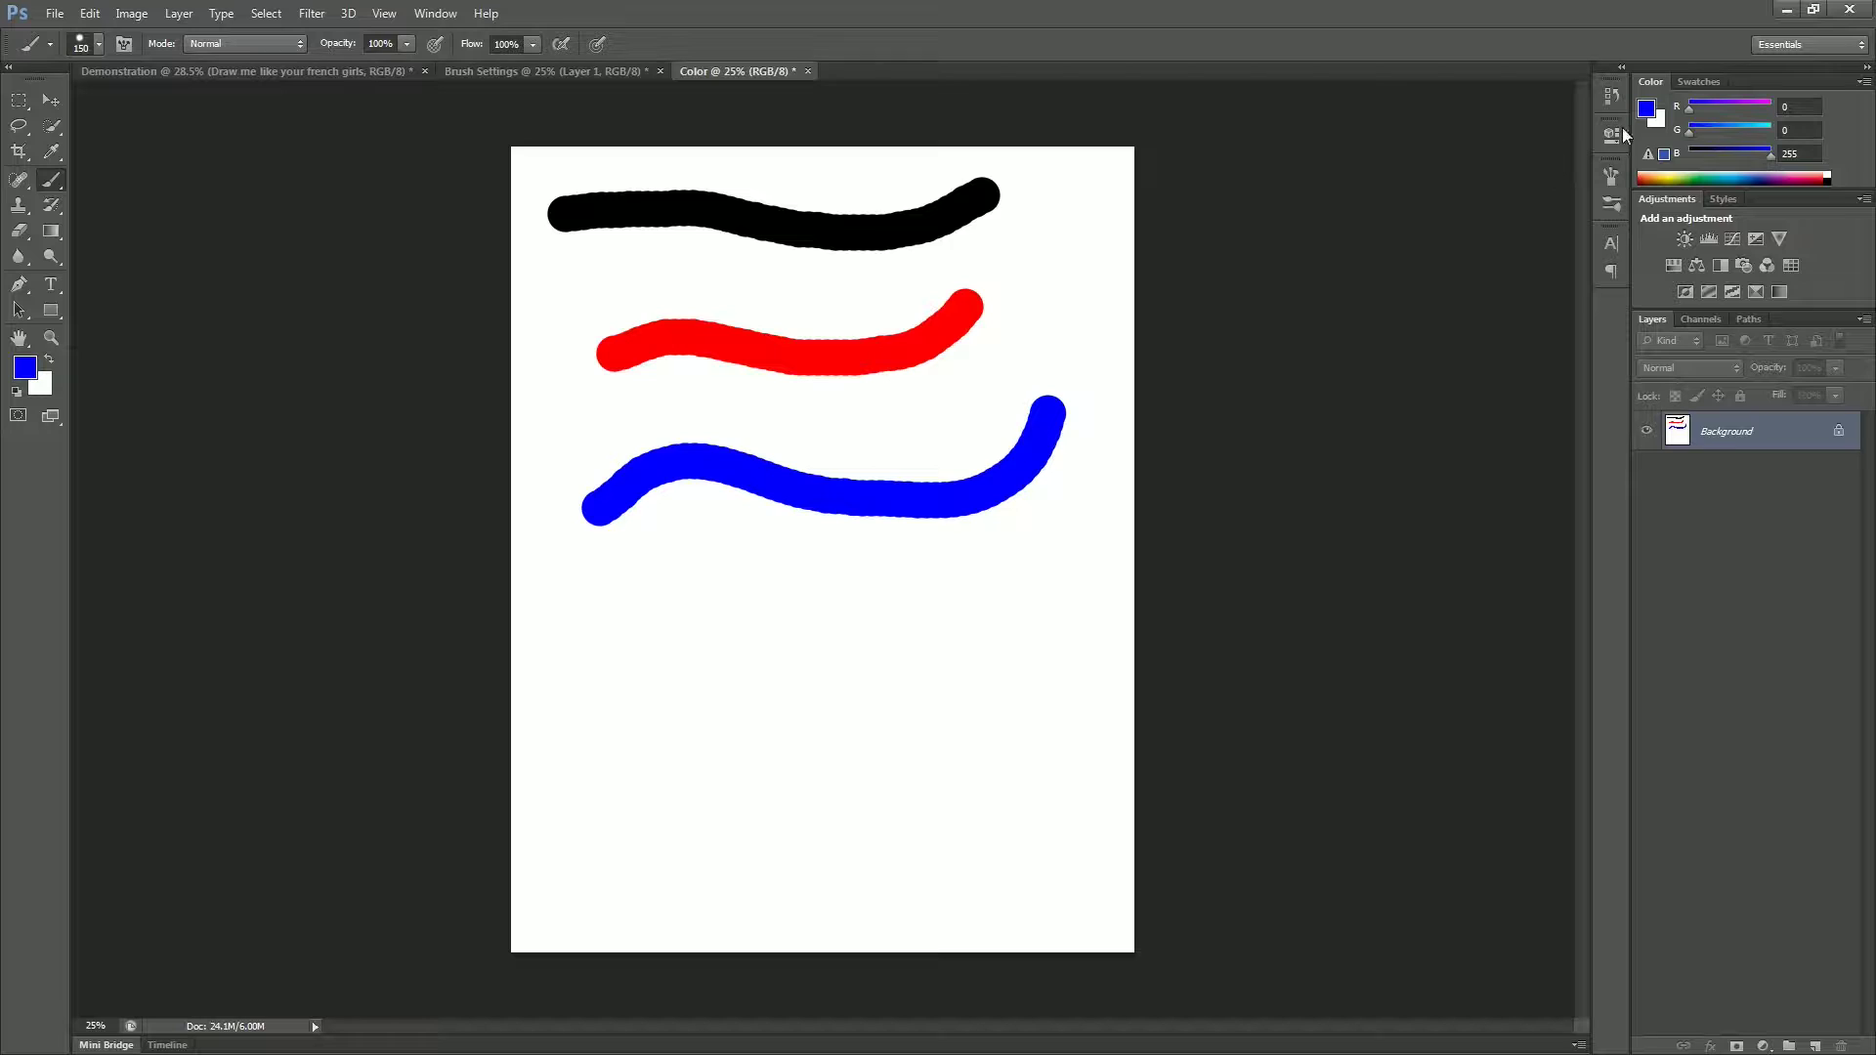
Paint a pure green stroke (0, 255, 0) below the blue one and a yellow-green stroke (152, 255, 0) beneath it
mouse_move(1771, 158)
mouse_down()
mouse_move(1687, 160)
mouse_move(1773, 131)
mouse_up()
mouse_move(1046, 626)
mouse_down()
mouse_move(745, 635)
mouse_move(624, 608)
mouse_move(558, 635)
mouse_up()
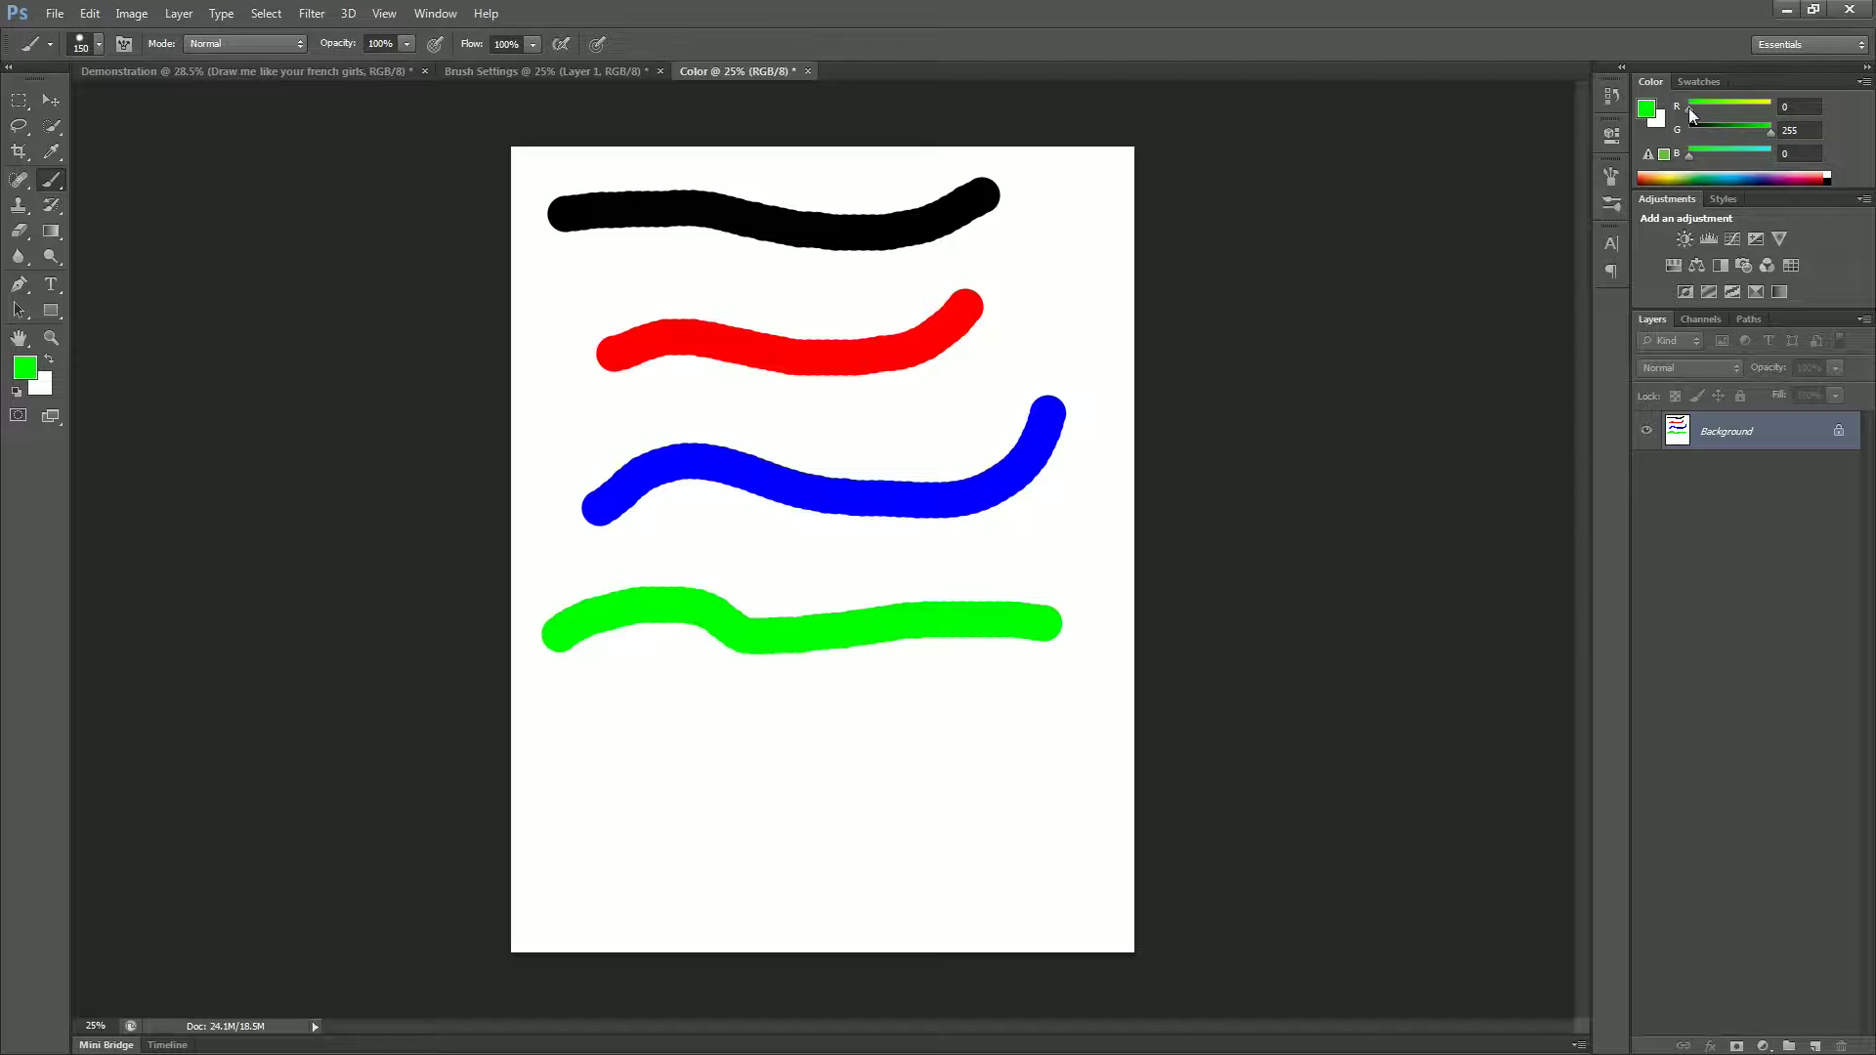
drag(1702, 111, 1742, 111)
mouse_move(619, 765)
mouse_down()
mouse_move(702, 721)
mouse_move(811, 738)
mouse_move(1042, 692)
mouse_up()
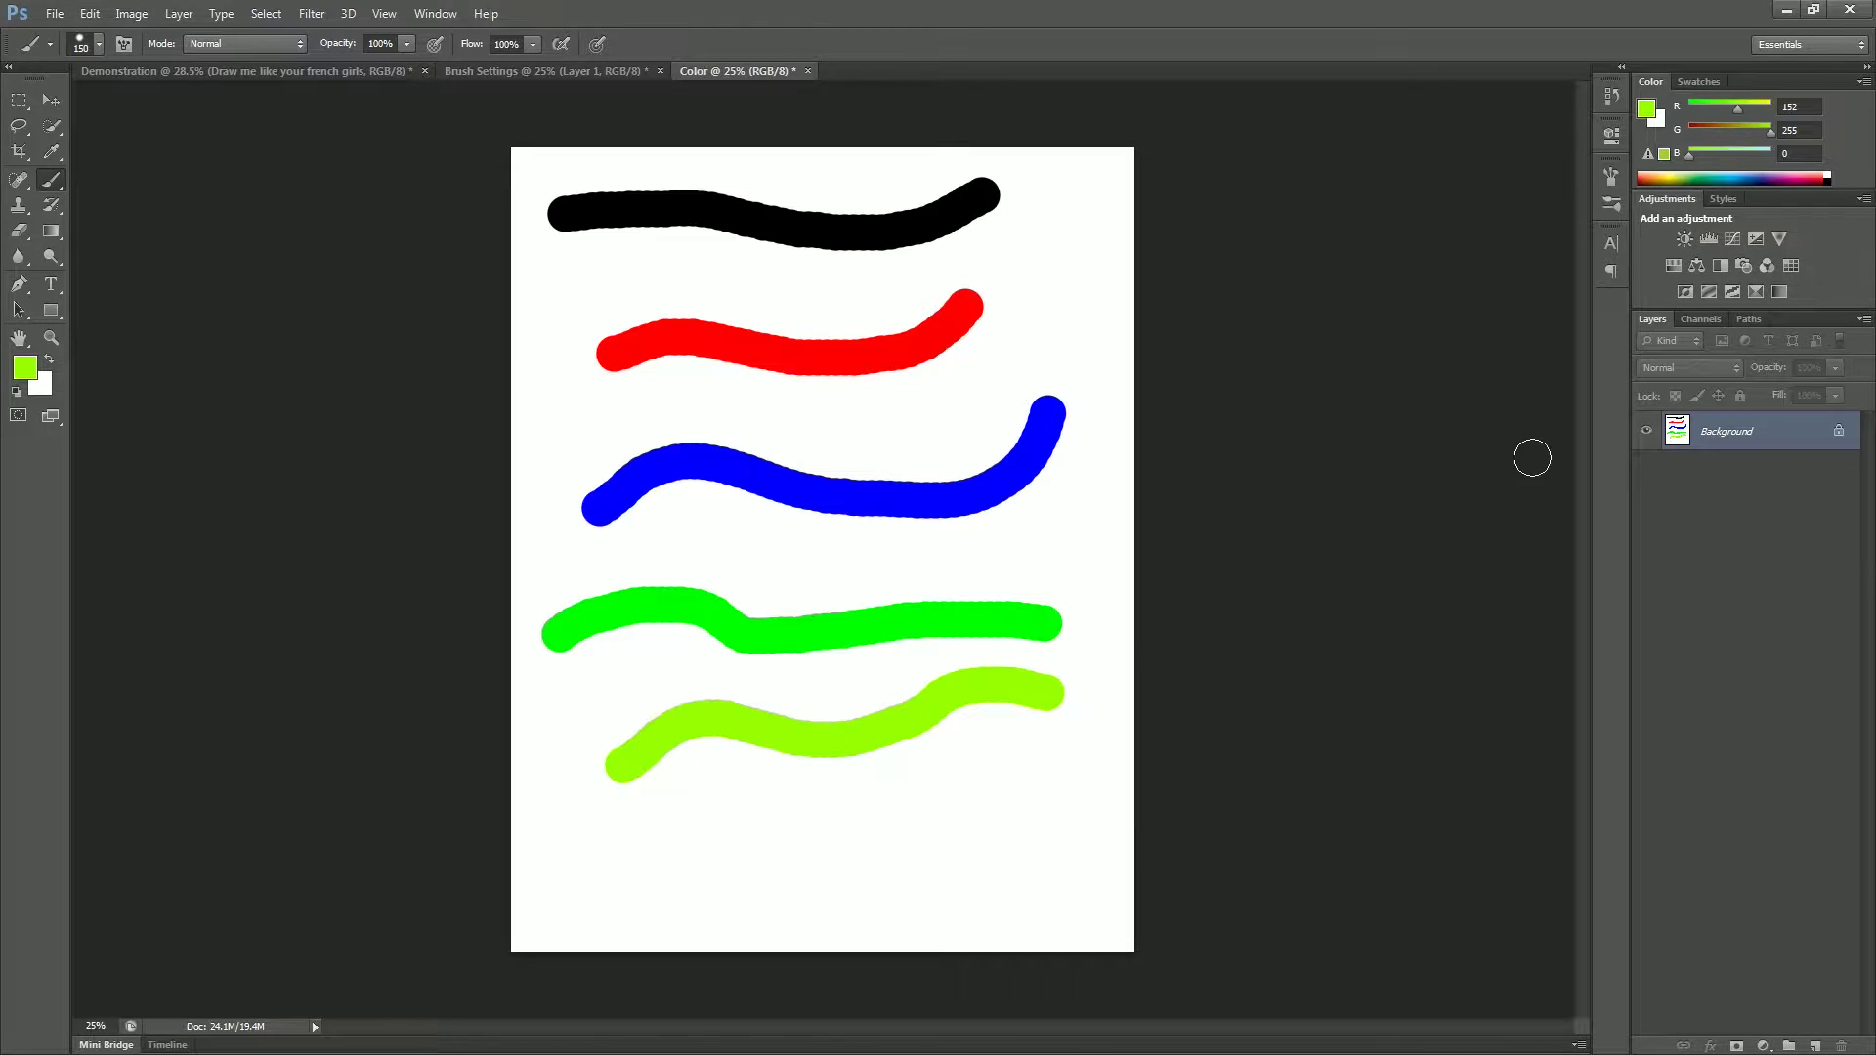
Paint a light cyan stroke (152, 255, 255) below the yellow-green one and a purple stroke (152, 0, 255) along the page's lower edge
drag(1691, 156, 1771, 154)
drag(665, 865, 1051, 775)
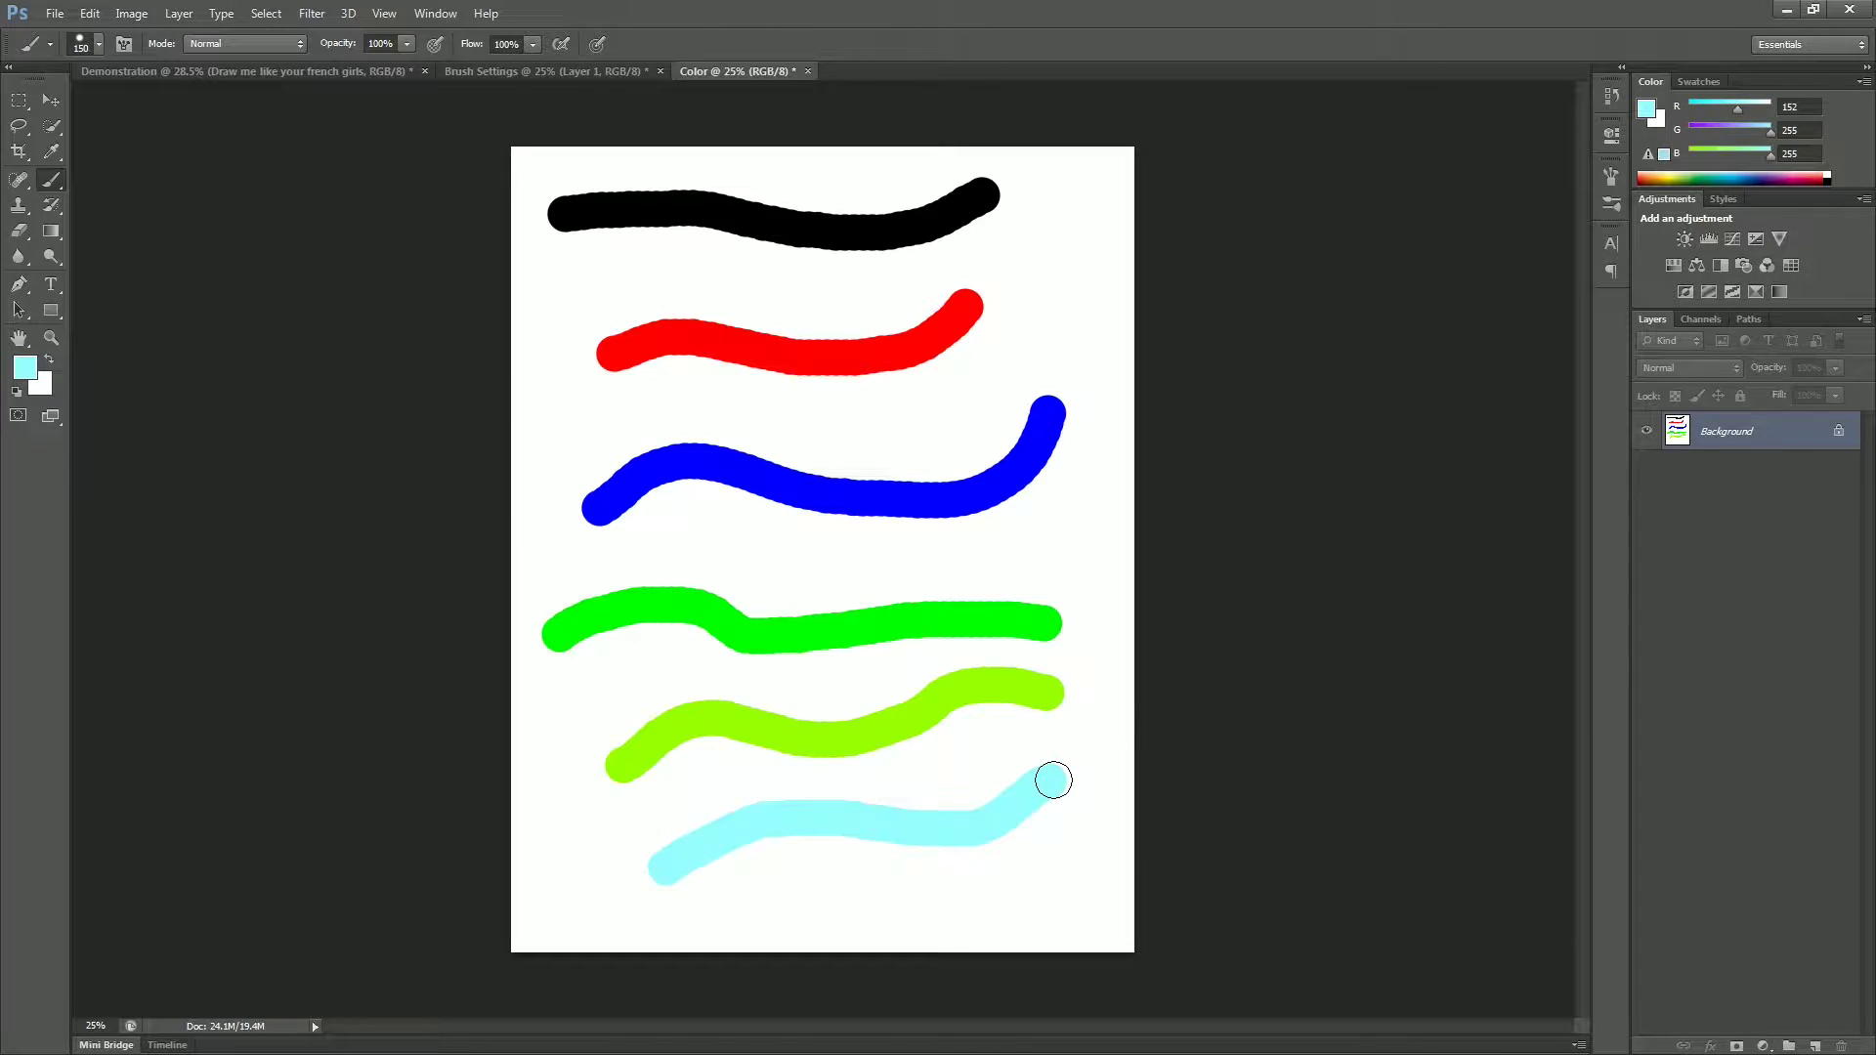
drag(1767, 131, 1685, 146)
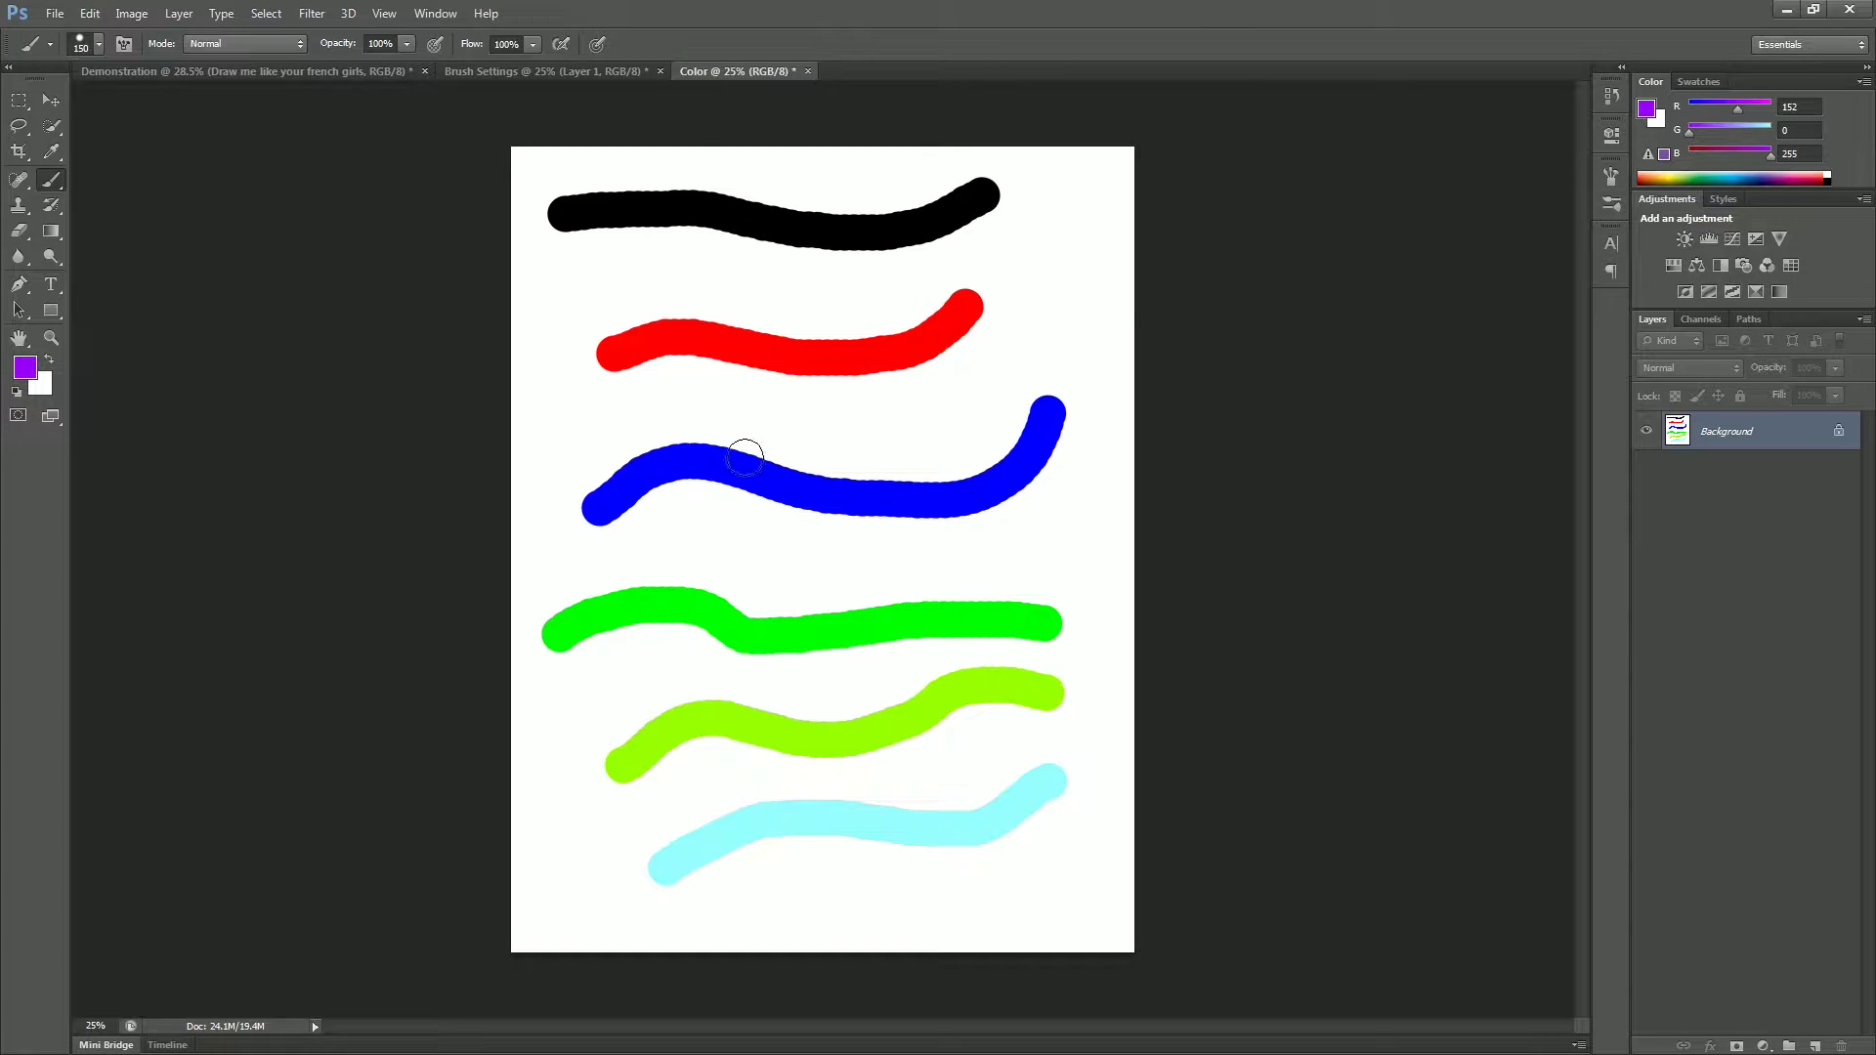
mouse_move(560, 907)
mouse_down()
mouse_move(615, 864)
mouse_move(629, 925)
mouse_move(1034, 911)
mouse_up()
Paint a magenta stroke (255, 0, 255) above the blue one, and another stroke below it in a color with green 149 and blue 121
drag(1738, 114, 1775, 115)
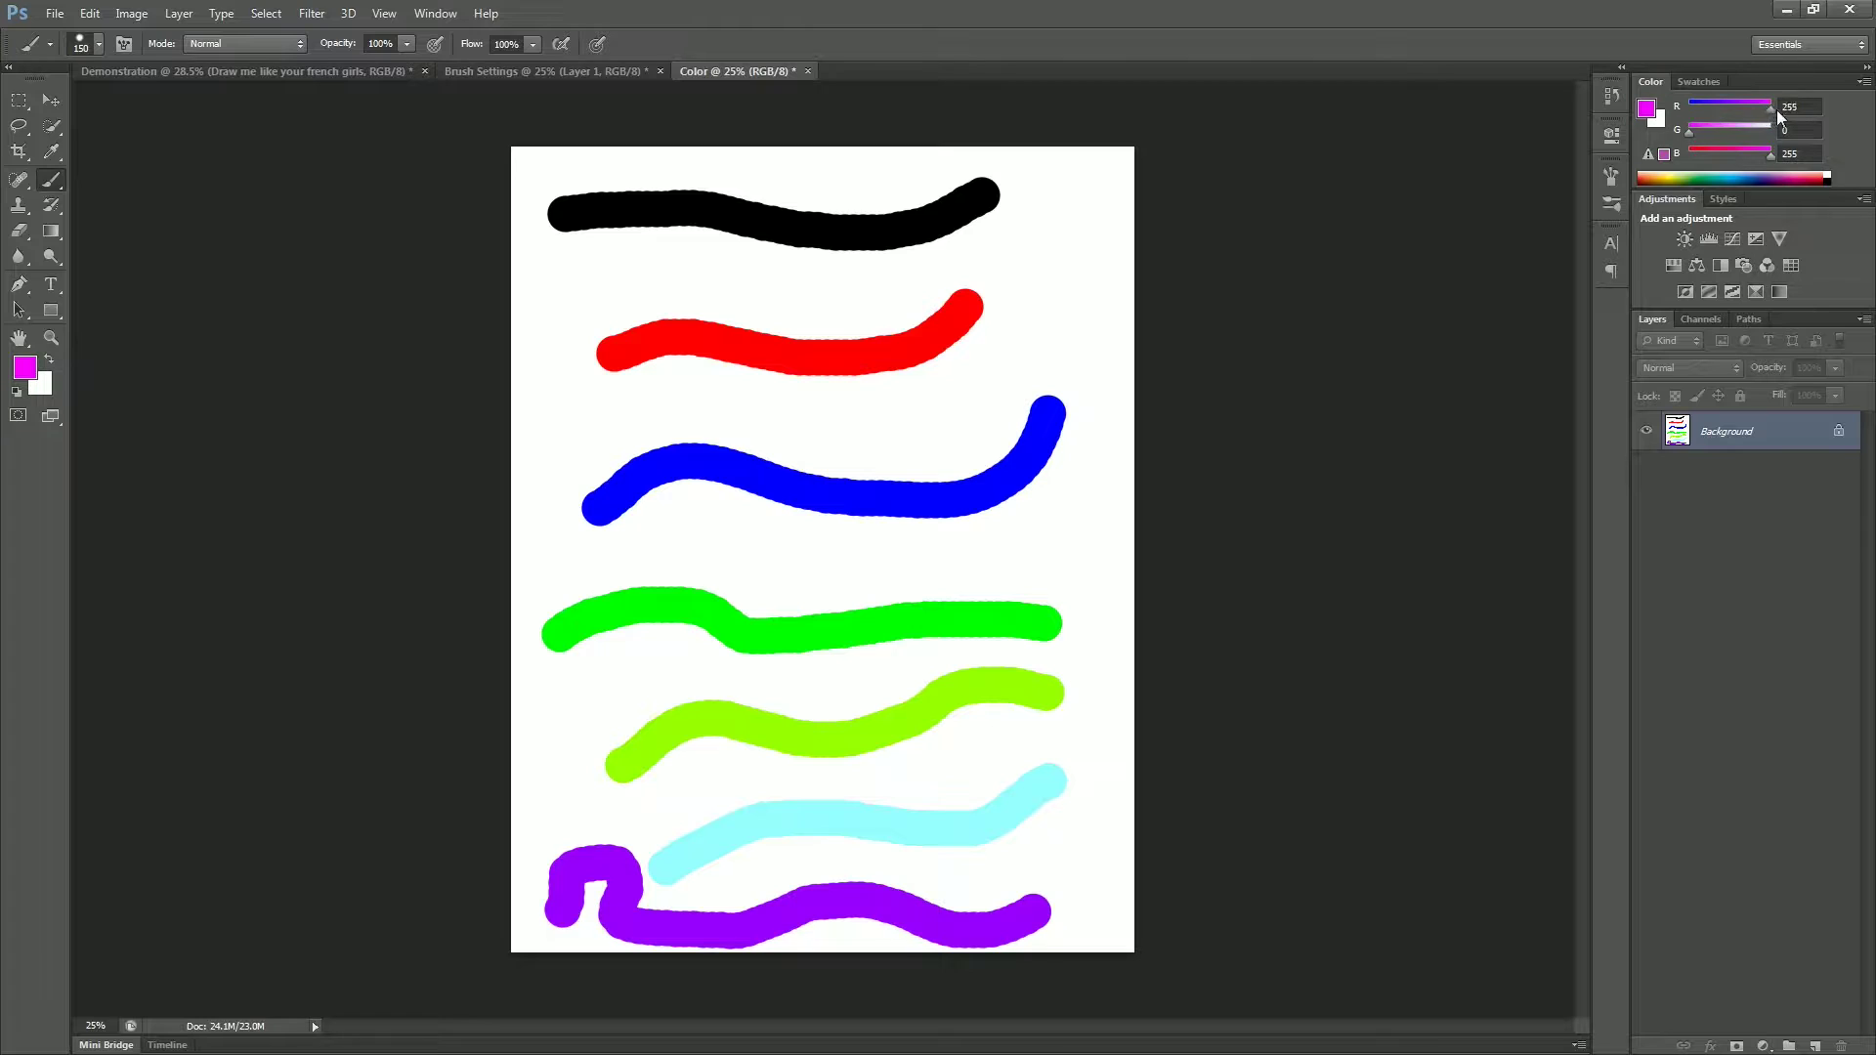
mouse_move(830, 418)
mouse_down()
mouse_move(1030, 387)
mouse_move(1099, 278)
mouse_up()
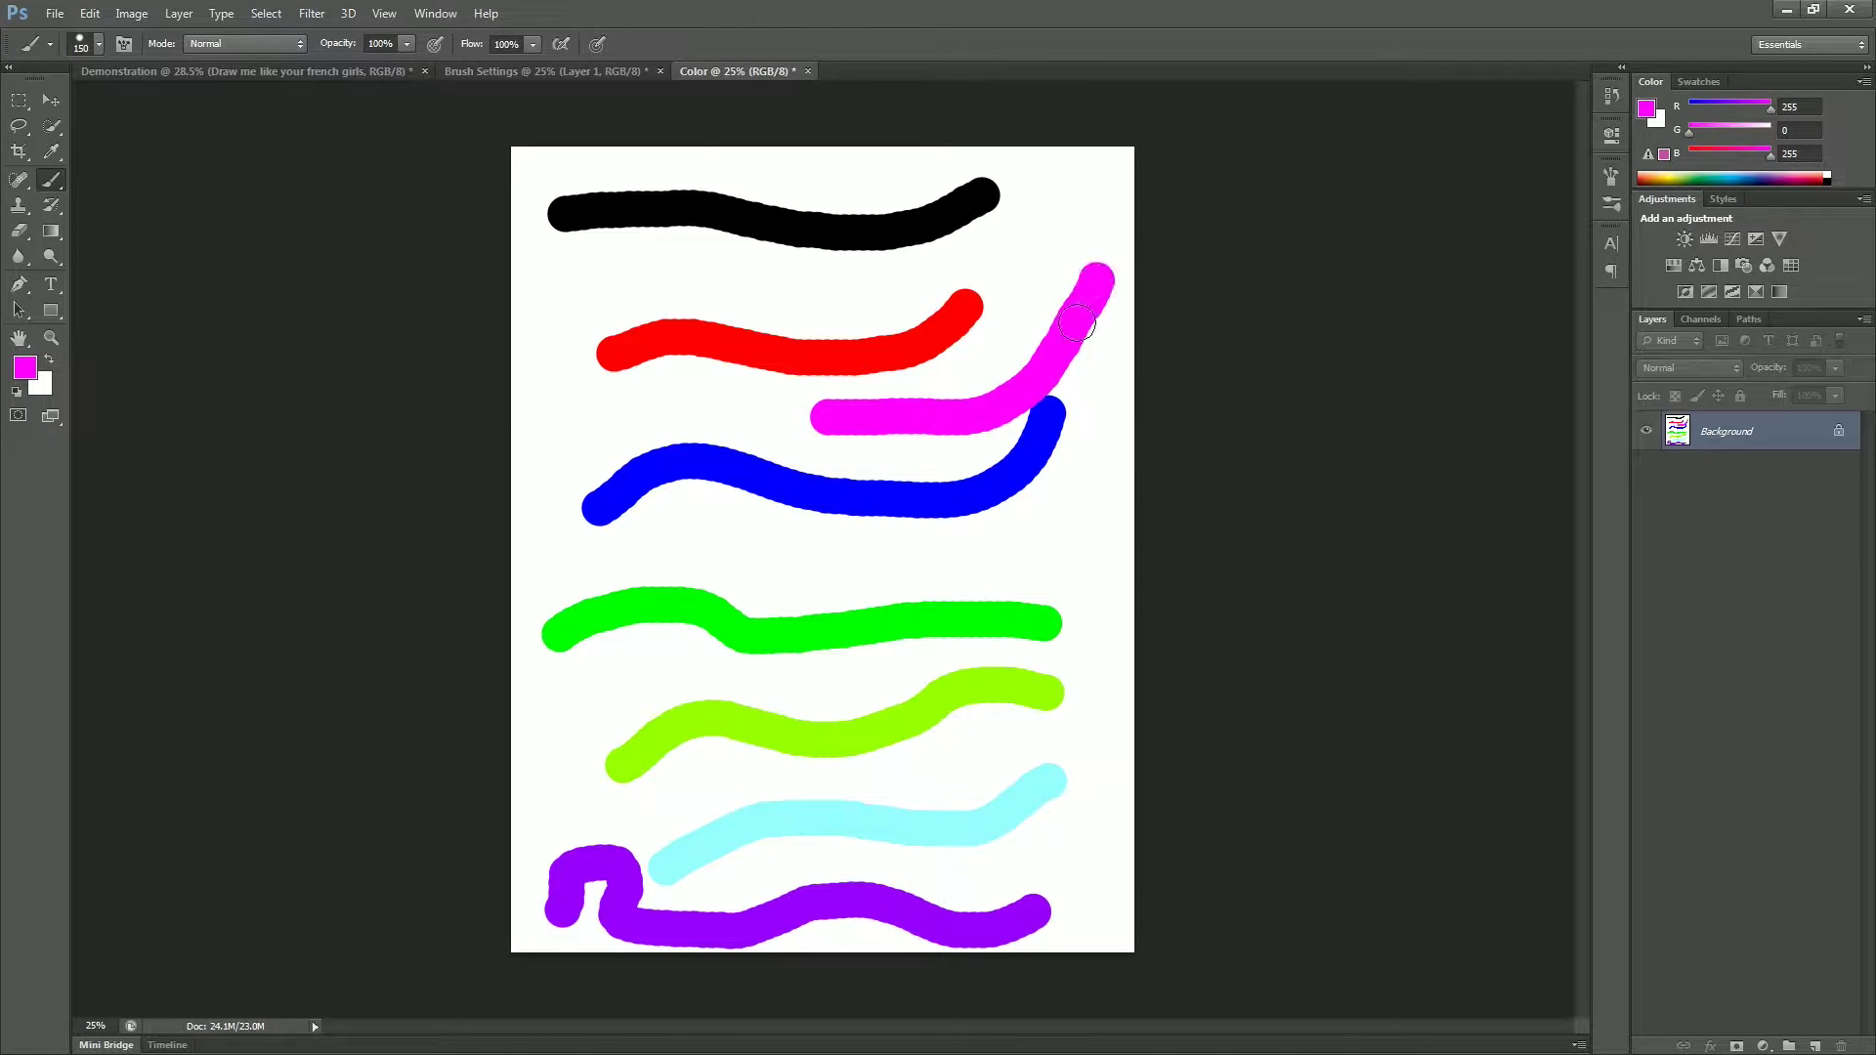
drag(1772, 157, 1743, 119)
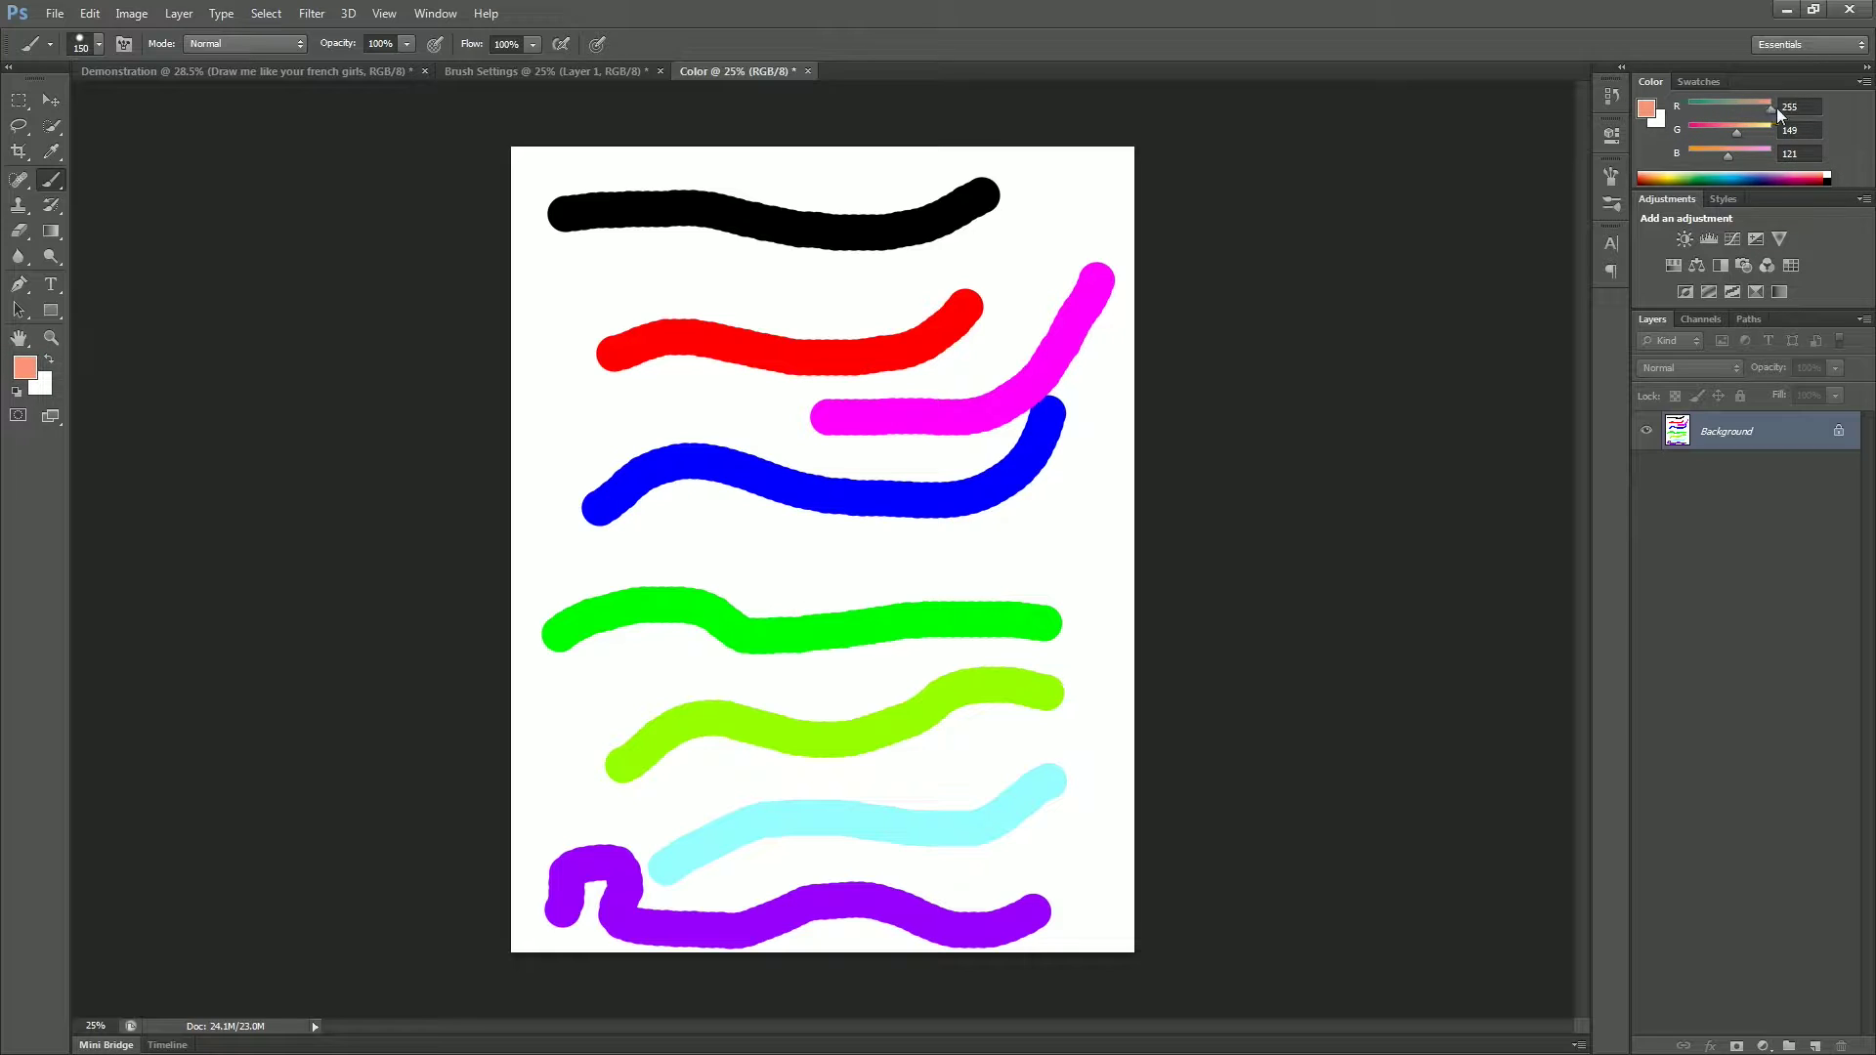
drag(821, 565, 1091, 504)
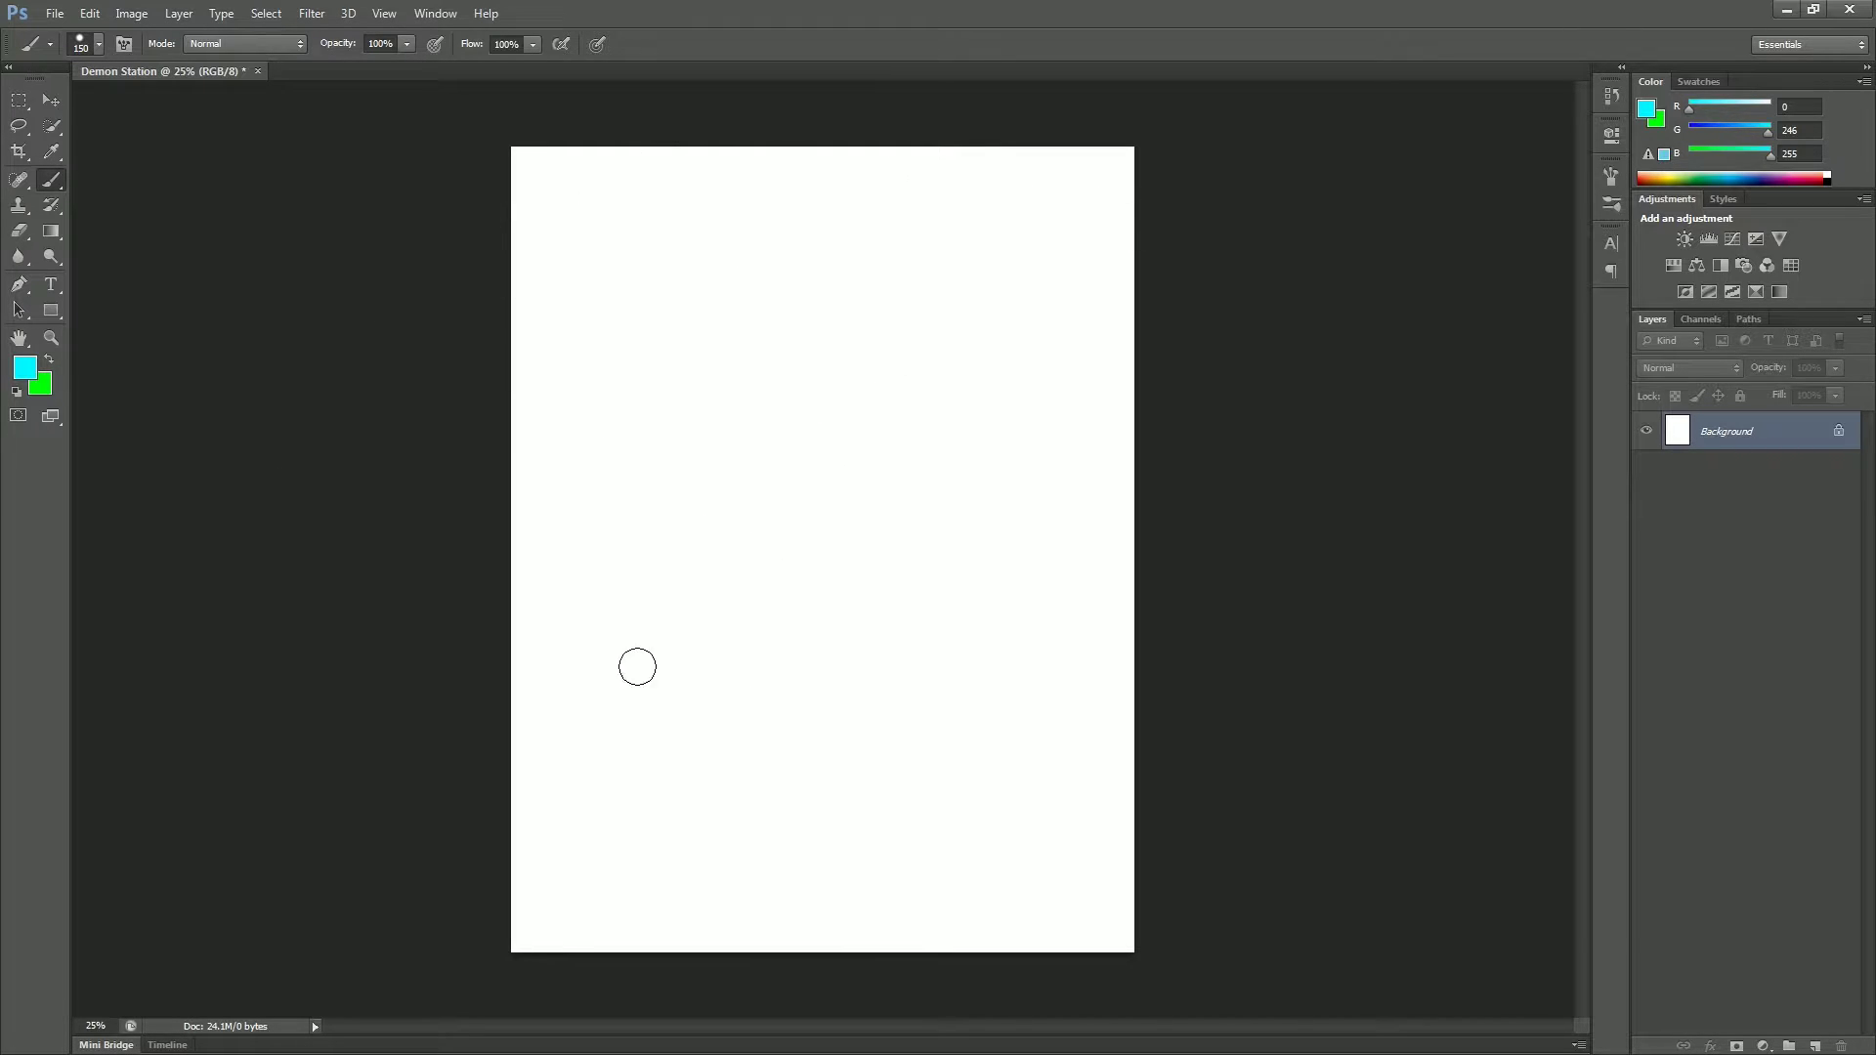
View the foreground and background colors in the Color Picker, keeping both colors, and return to the Brush tool
click(24, 376)
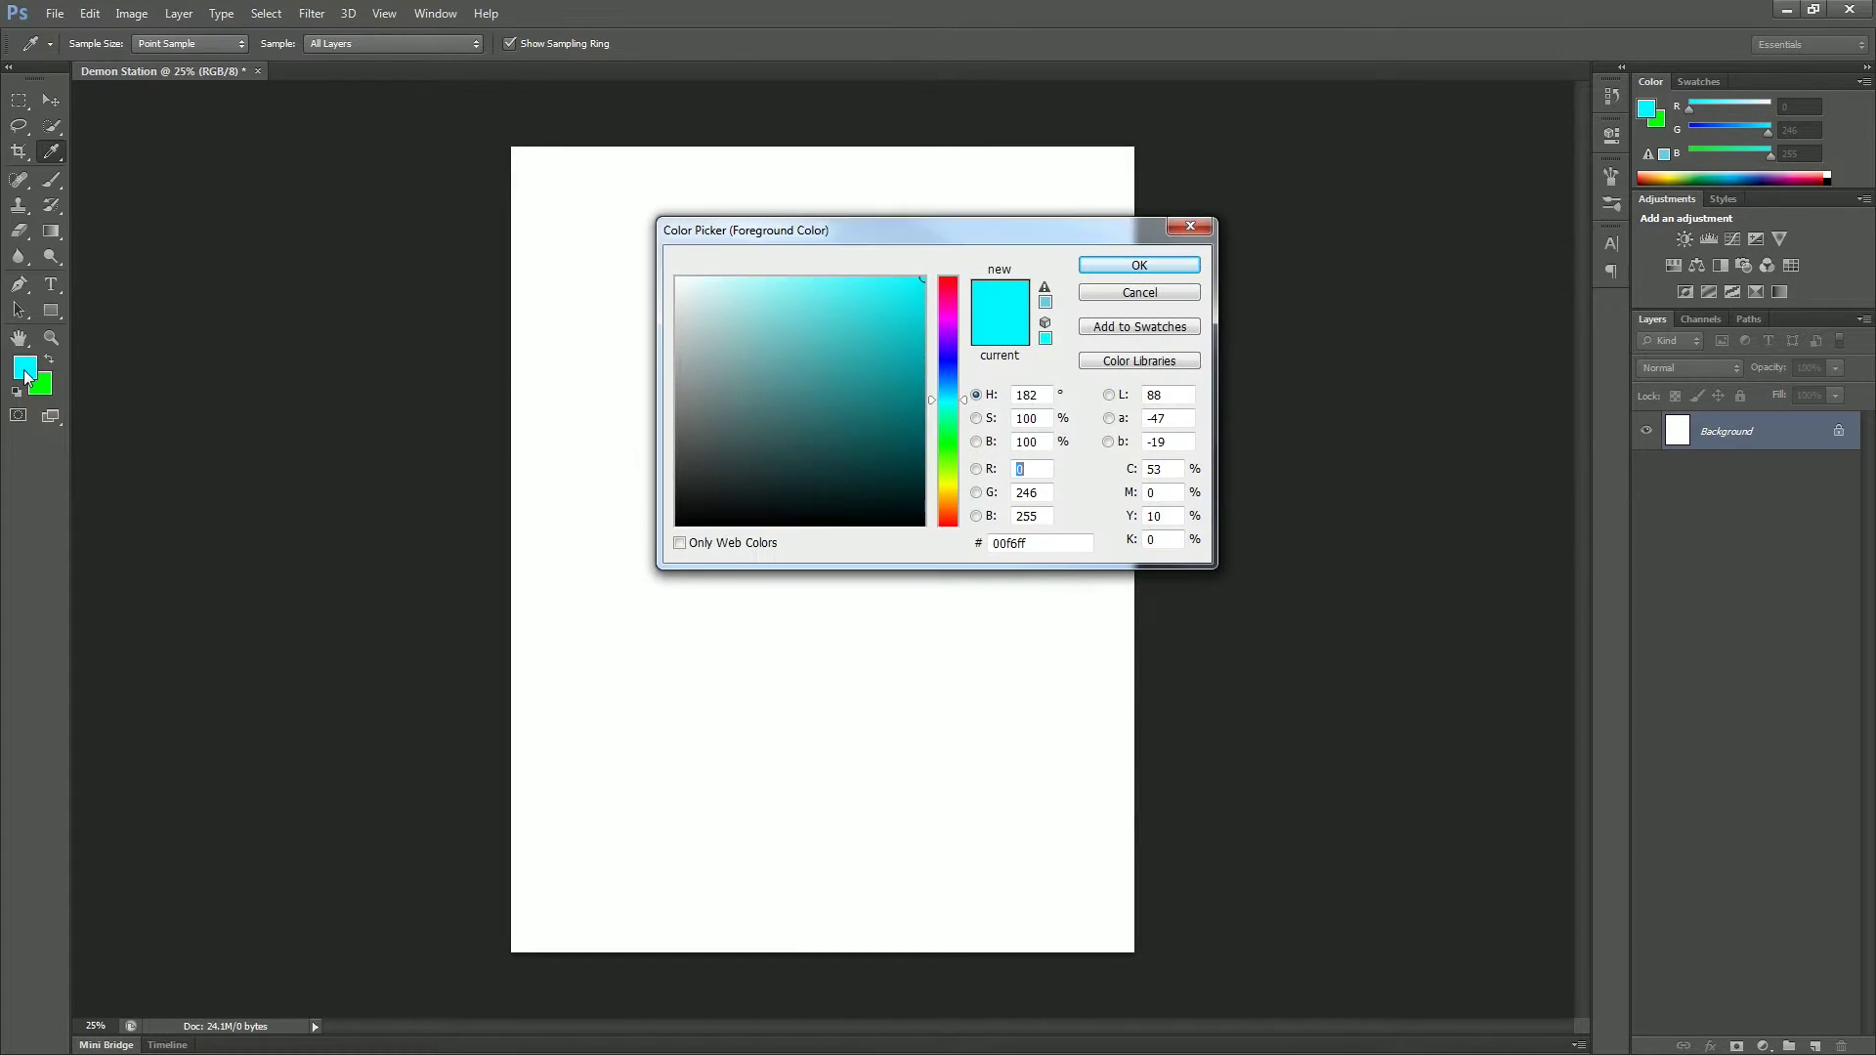
click(1140, 265)
click(43, 387)
click(1140, 265)
key(b)
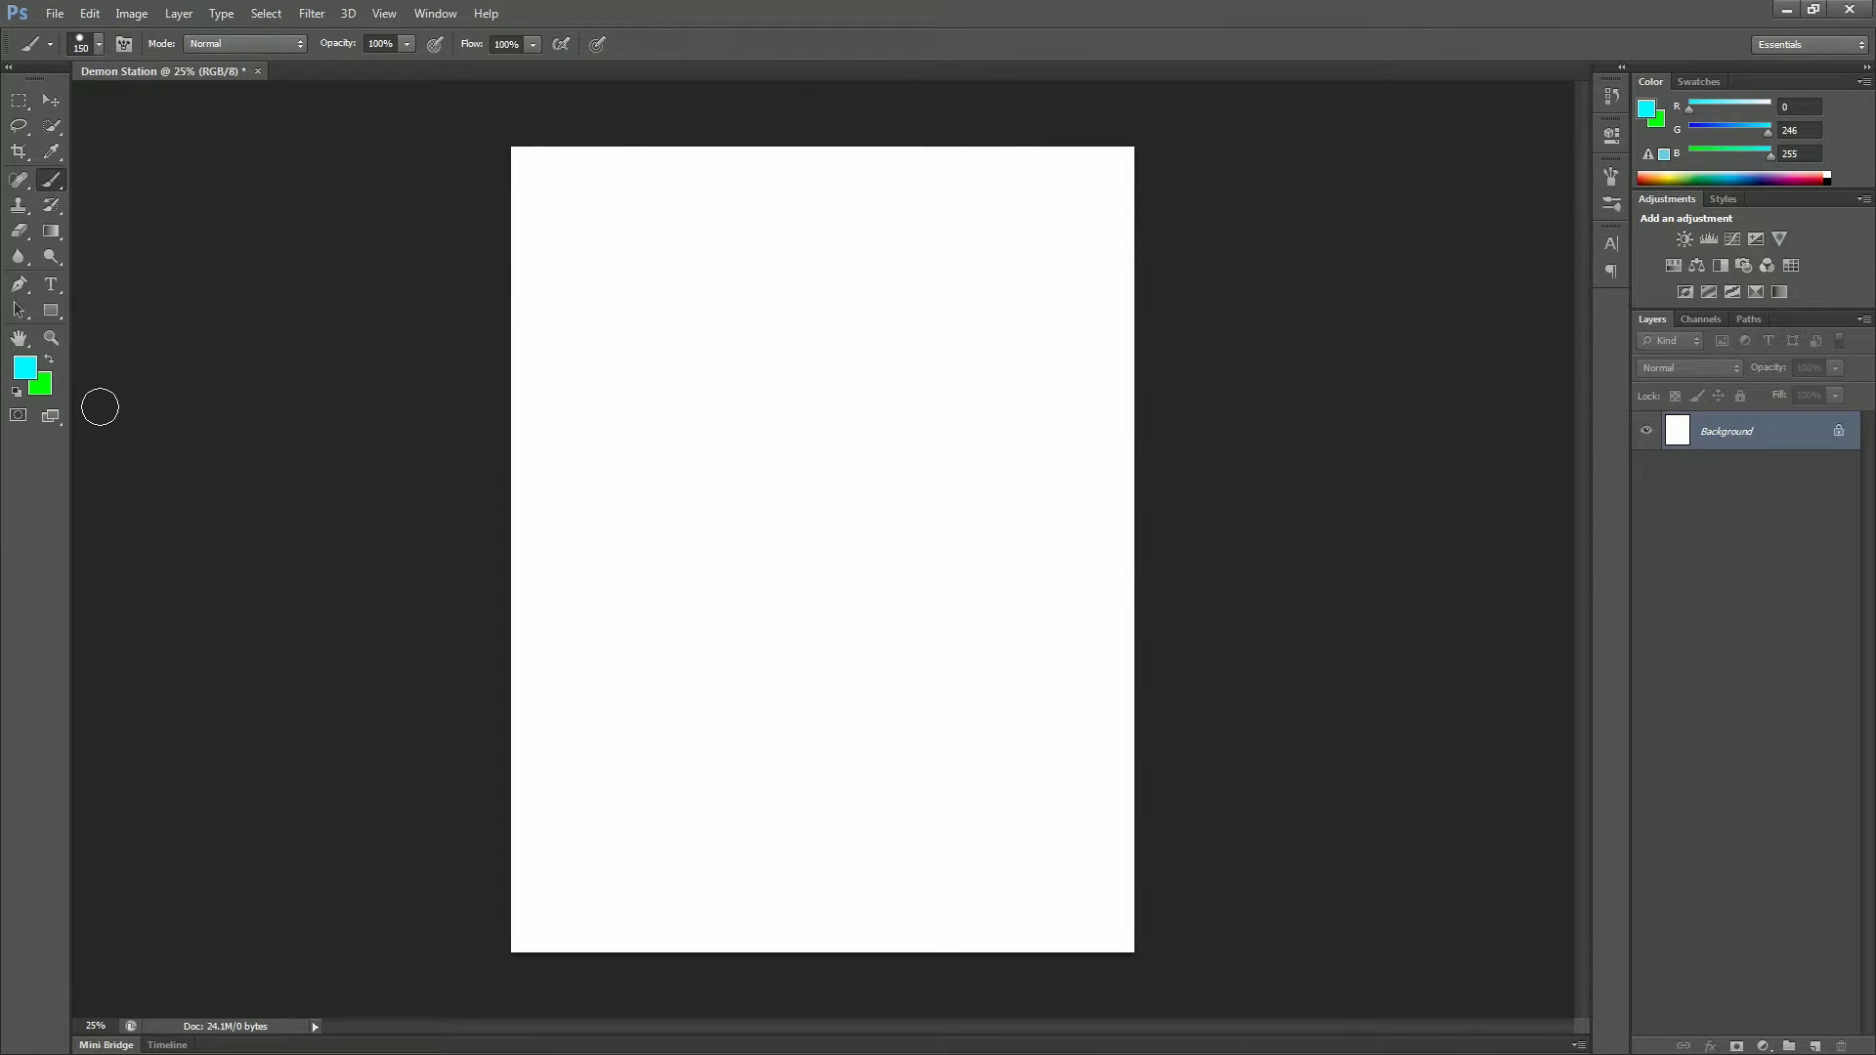
Paint a winding cyan stroke on the blank page, then one stroke after each of two swaps of the foreground and background colors
mouse_move(569, 251)
mouse_down()
mouse_move(713, 244)
mouse_move(866, 288)
mouse_move(973, 267)
mouse_move(971, 335)
mouse_move(785, 348)
mouse_move(673, 381)
mouse_move(872, 436)
mouse_move(592, 499)
mouse_up()
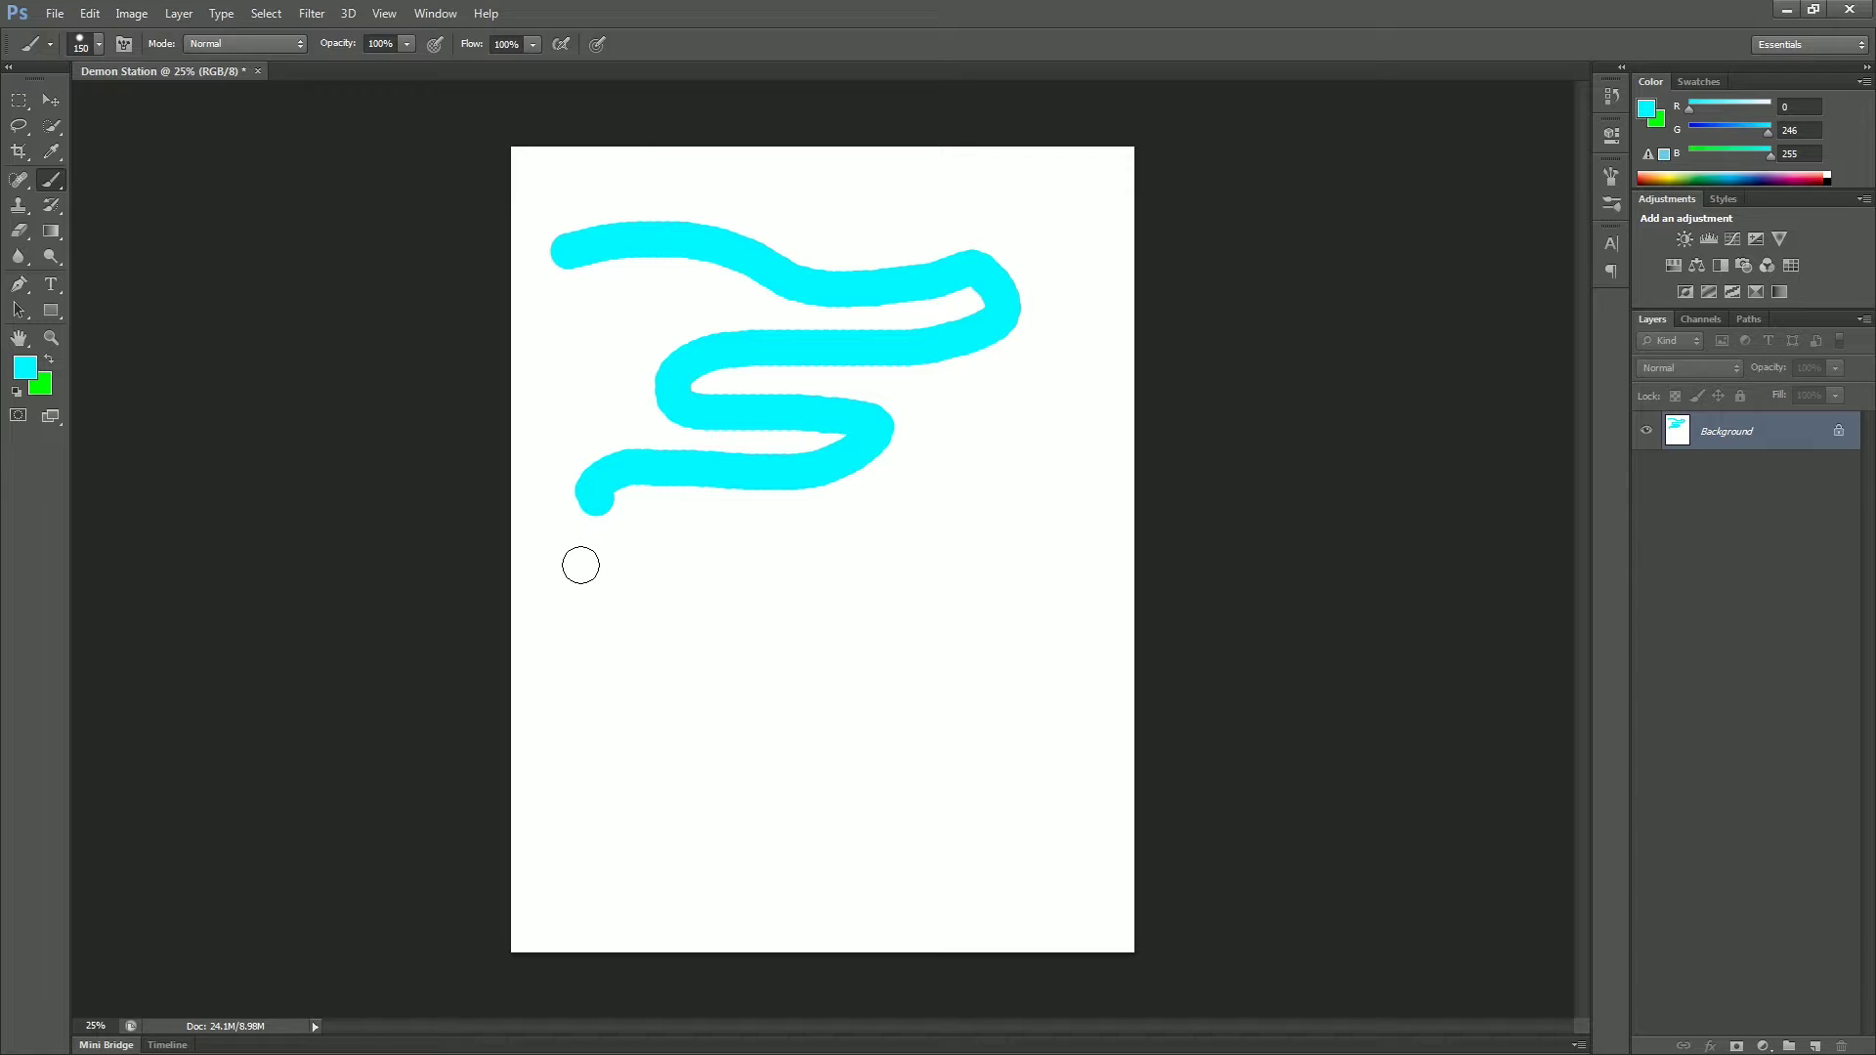
key(x)
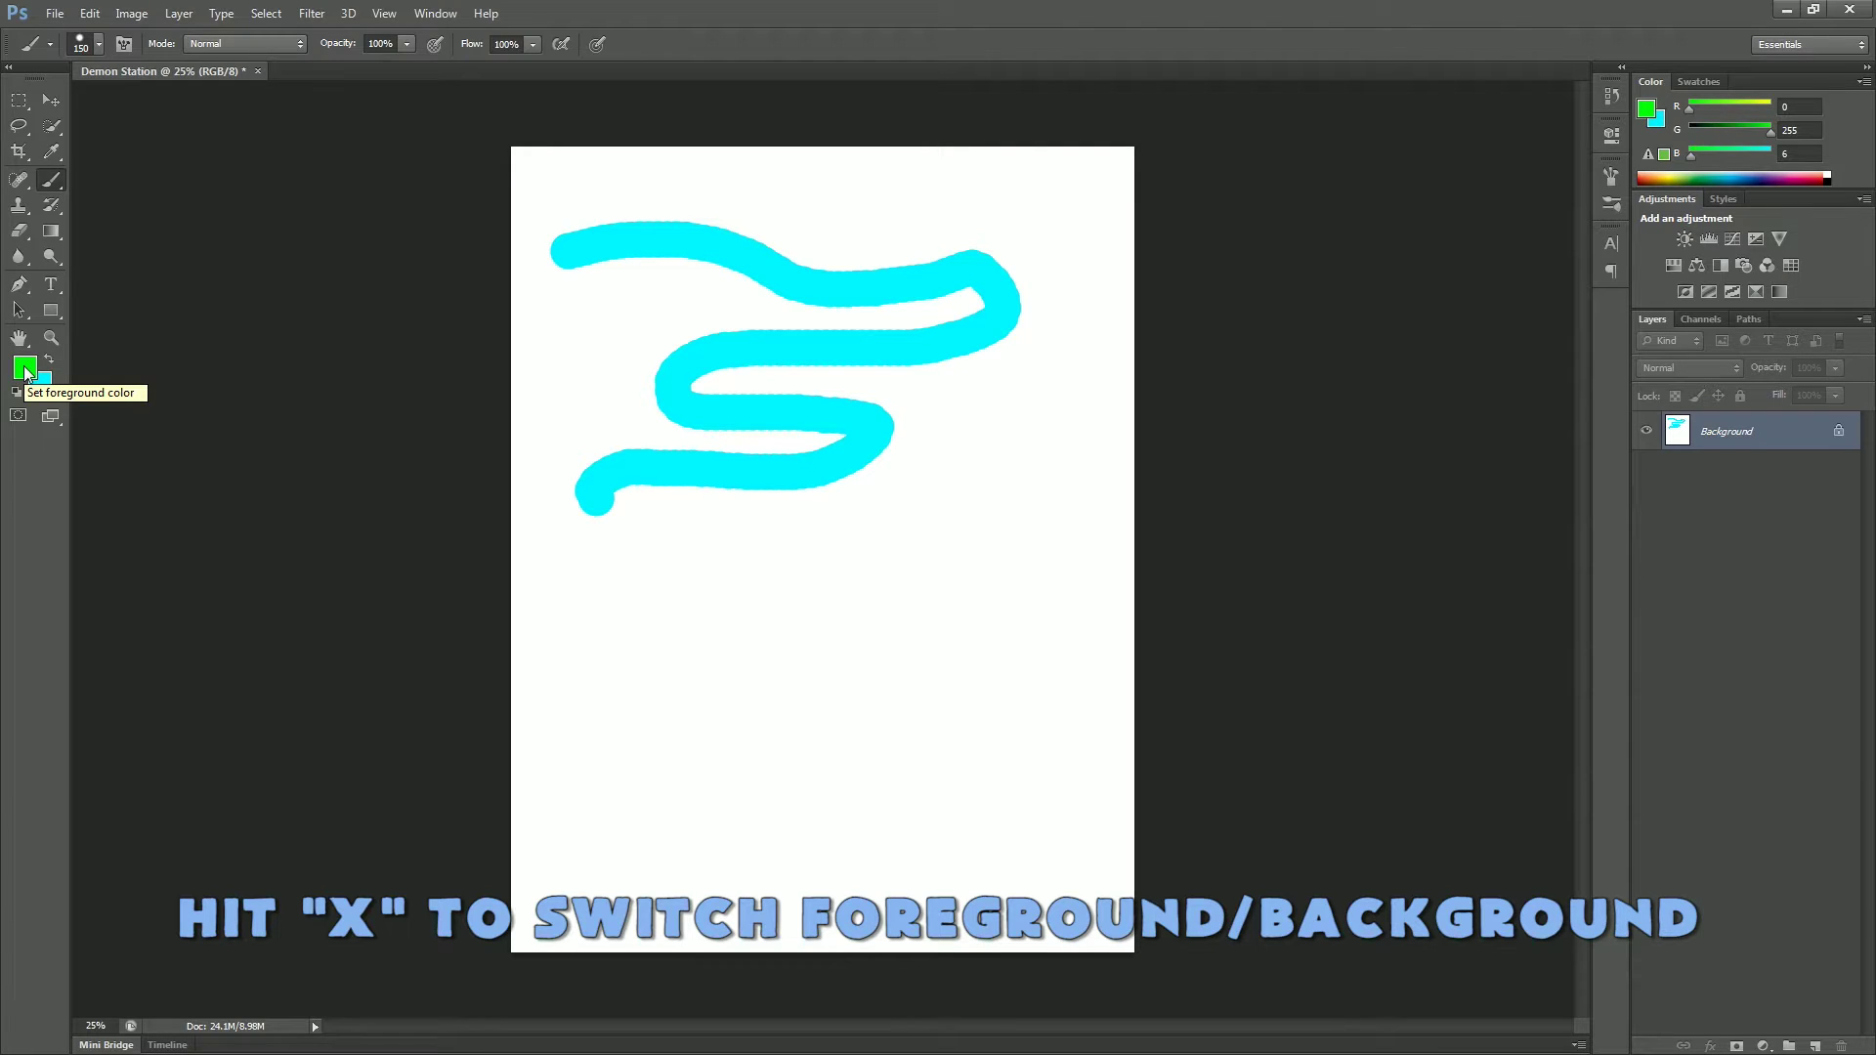
mouse_move(745, 552)
mouse_down()
mouse_move(874, 536)
mouse_move(1060, 359)
mouse_move(1065, 210)
mouse_move(924, 201)
mouse_up()
key(x)
mouse_move(622, 567)
mouse_down()
mouse_move(712, 655)
mouse_move(862, 616)
mouse_move(962, 650)
mouse_up()
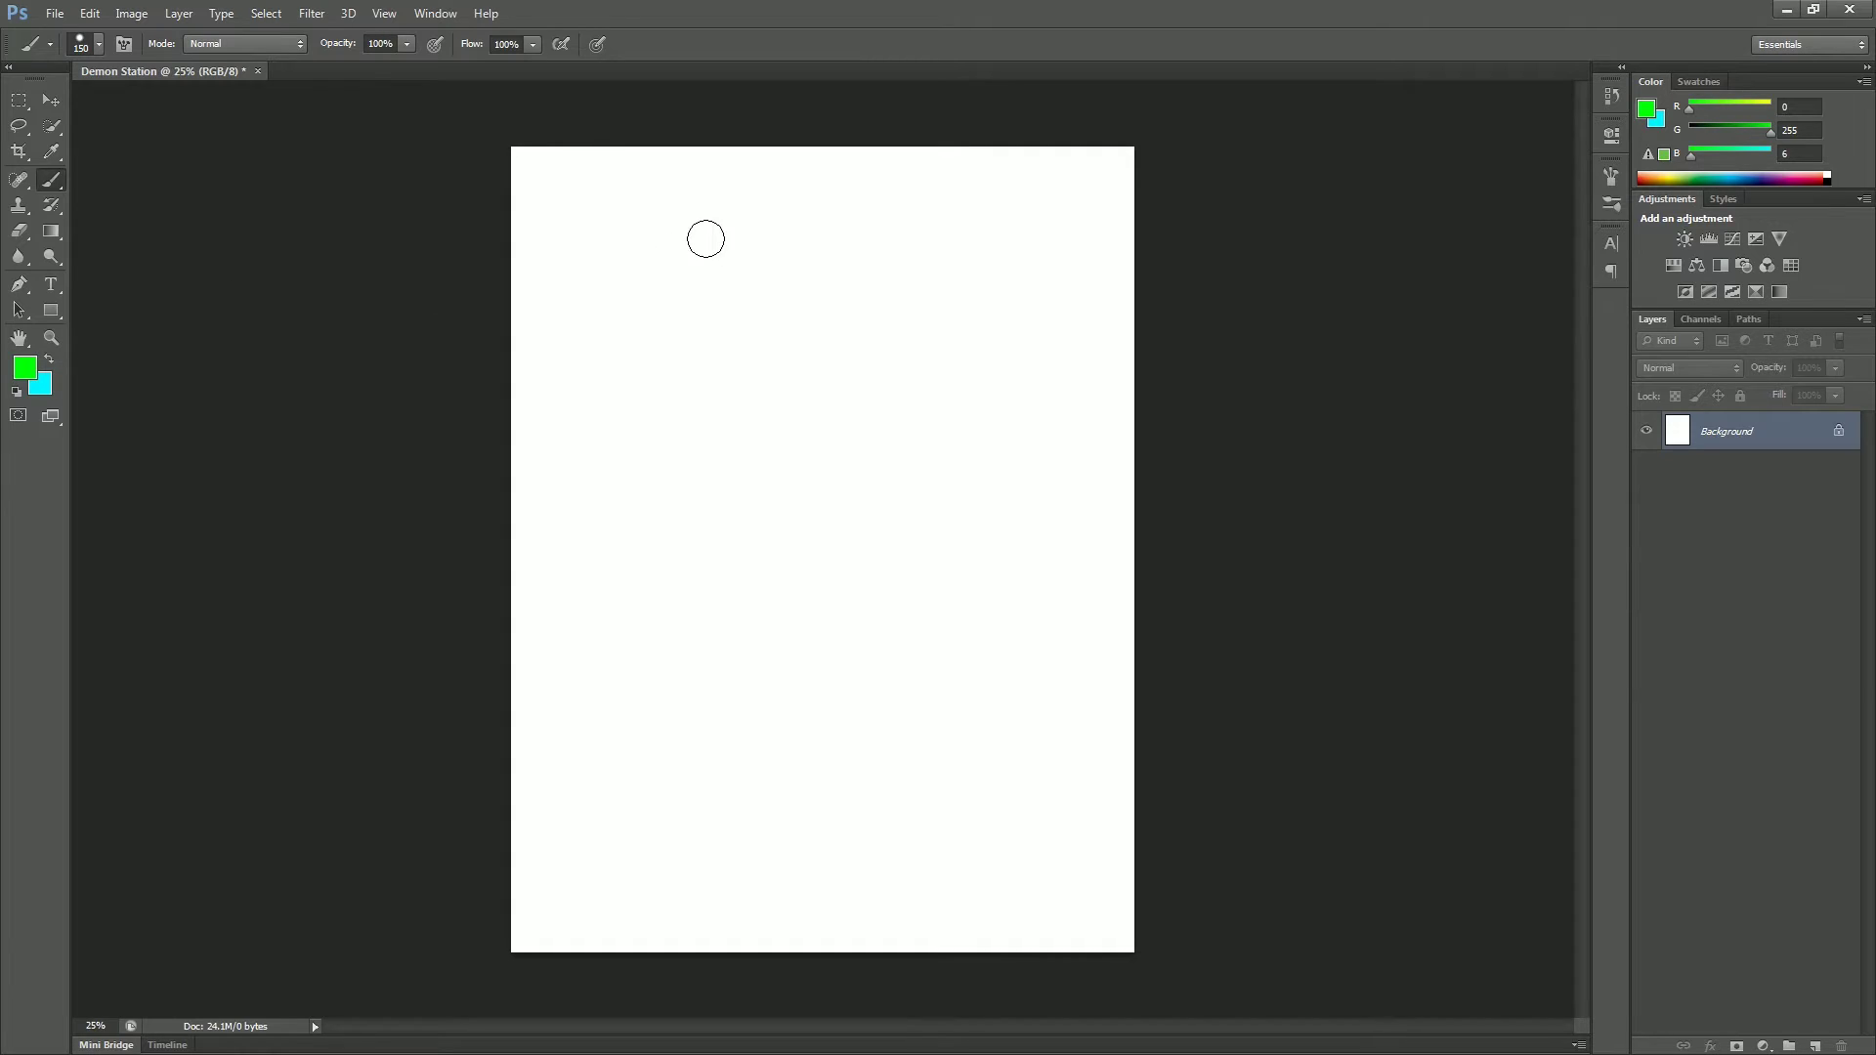
Paint a curved 150 px green stroke along the blank page's upper and right sides, and a thin squiggle inside it with a smaller brush
mouse_move(600, 200)
mouse_down()
mouse_move(887, 209)
mouse_move(975, 239)
mouse_move(1038, 328)
mouse_move(1063, 759)
mouse_up()
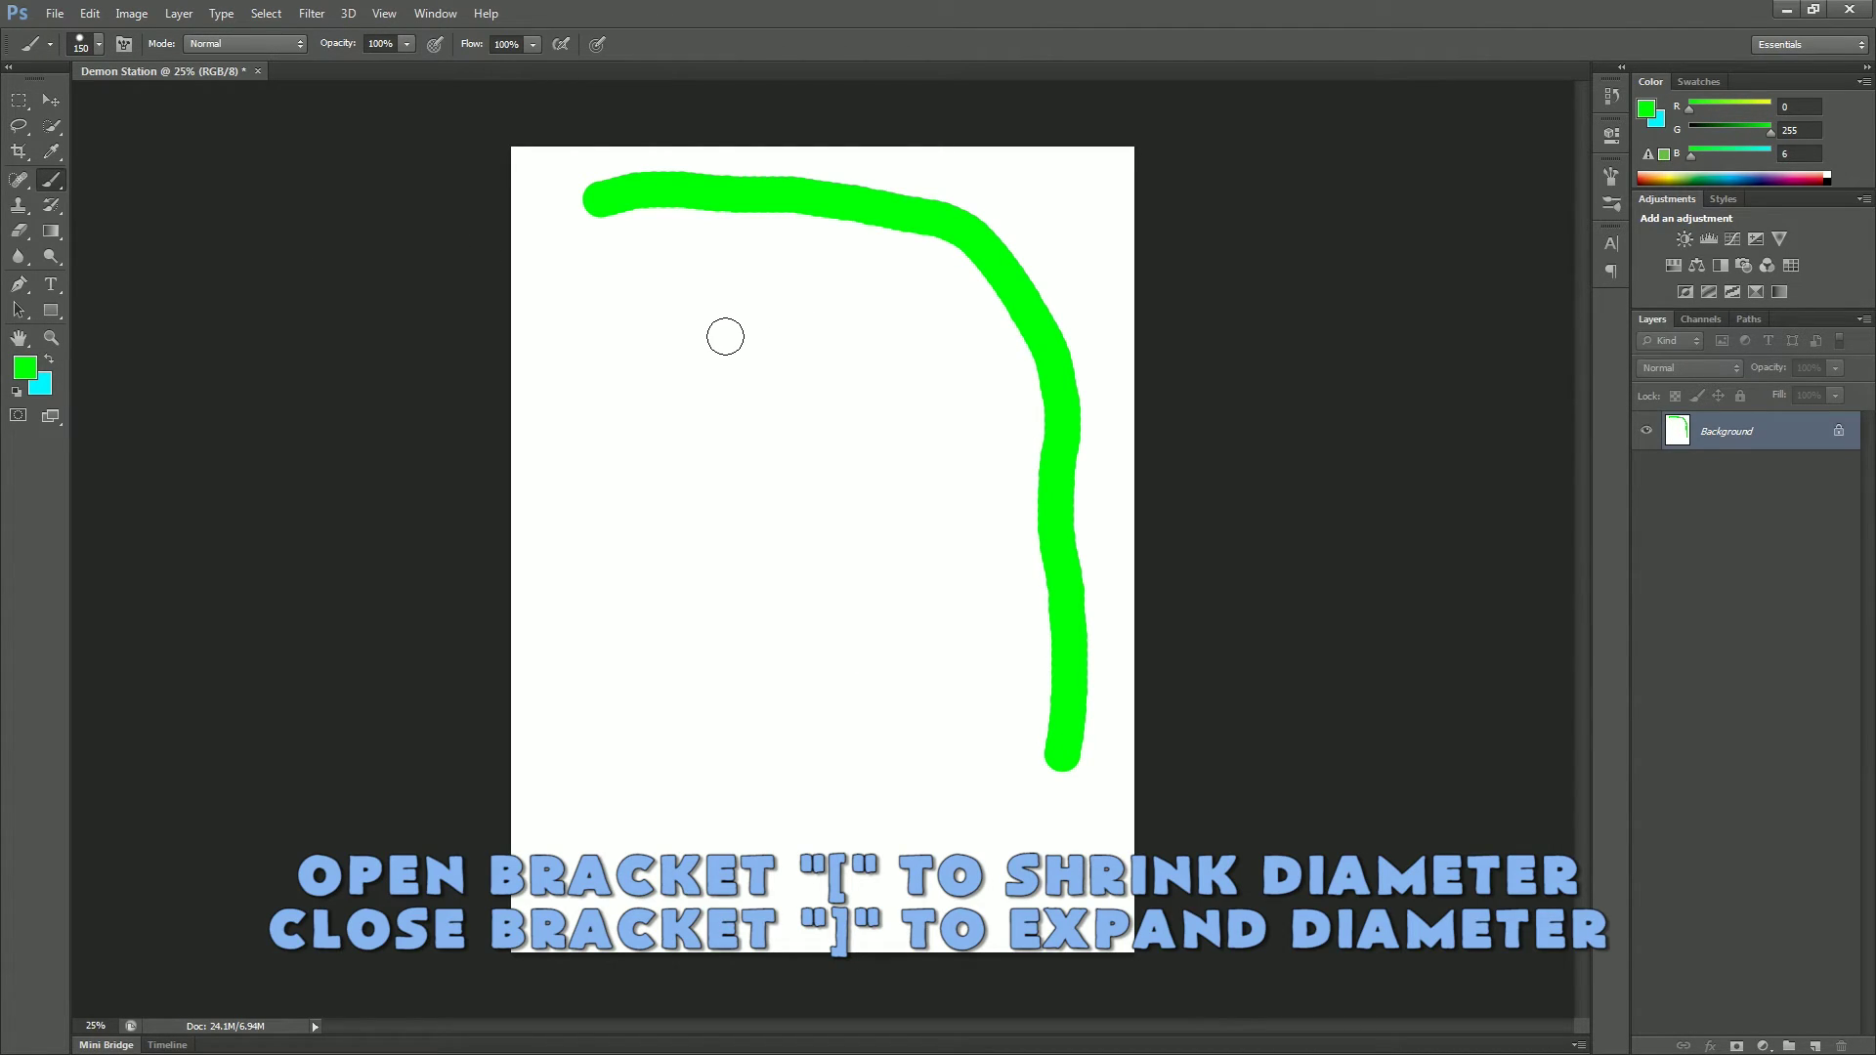
key(bracketleft)
key(bracketleft)
key(bracketleft)
mouse_move(606, 434)
mouse_down()
mouse_move(684, 502)
mouse_move(627, 566)
mouse_move(690, 692)
mouse_move(670, 782)
mouse_move(758, 856)
mouse_move(809, 729)
mouse_move(815, 606)
mouse_move(858, 538)
mouse_up()
Enlarge the brush greatly and paint a very thick green stroke through the middle of the page
key(bracketright)
key(bracketright)
key(bracketright)
key(bracketright)
key(bracketright)
key(bracketright)
key(bracketright)
key(bracketright)
key(bracketright)
key(bracketright)
key(bracketright)
key(bracketright)
key(bracketright)
key(bracketright)
key(bracketright)
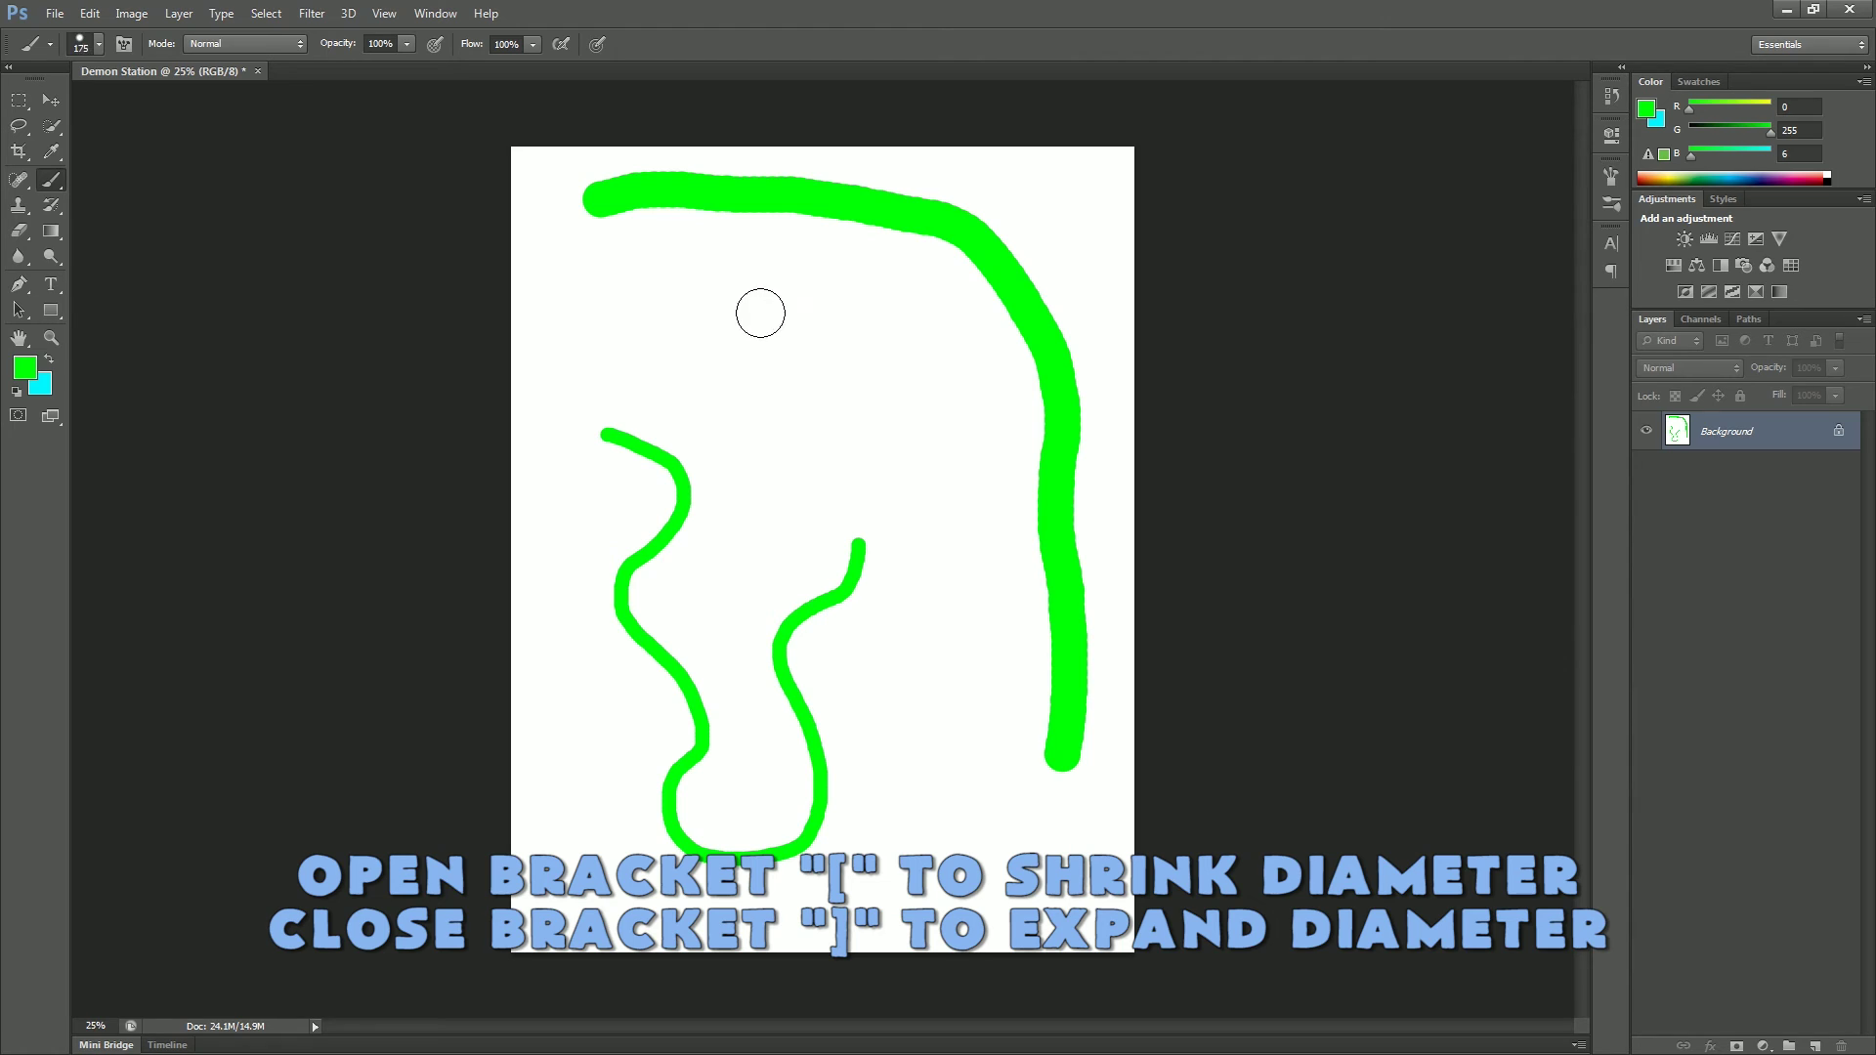
mouse_move(791, 361)
mouse_down()
mouse_move(963, 552)
mouse_move(859, 691)
mouse_up()
Shrink the brush and paint a thinner arched green stroke over the upper part of the page
key(bracketleft)
key(bracketleft)
key(bracketleft)
key(bracketleft)
key(bracketleft)
key(bracketleft)
key(bracketleft)
key(bracketleft)
key(bracketleft)
mouse_move(995, 327)
mouse_down()
mouse_move(930, 180)
mouse_move(647, 279)
mouse_up()
Enlarge the brush to 500 px and paint thick green strokes at the page's lower left and along its lower edge
key(bracketright)
key(bracketright)
key(bracketright)
key(bracketright)
key(bracketright)
key(bracketright)
mouse_move(591, 574)
mouse_down()
mouse_move(675, 727)
mouse_move(575, 780)
mouse_up()
drag(792, 877, 981, 870)
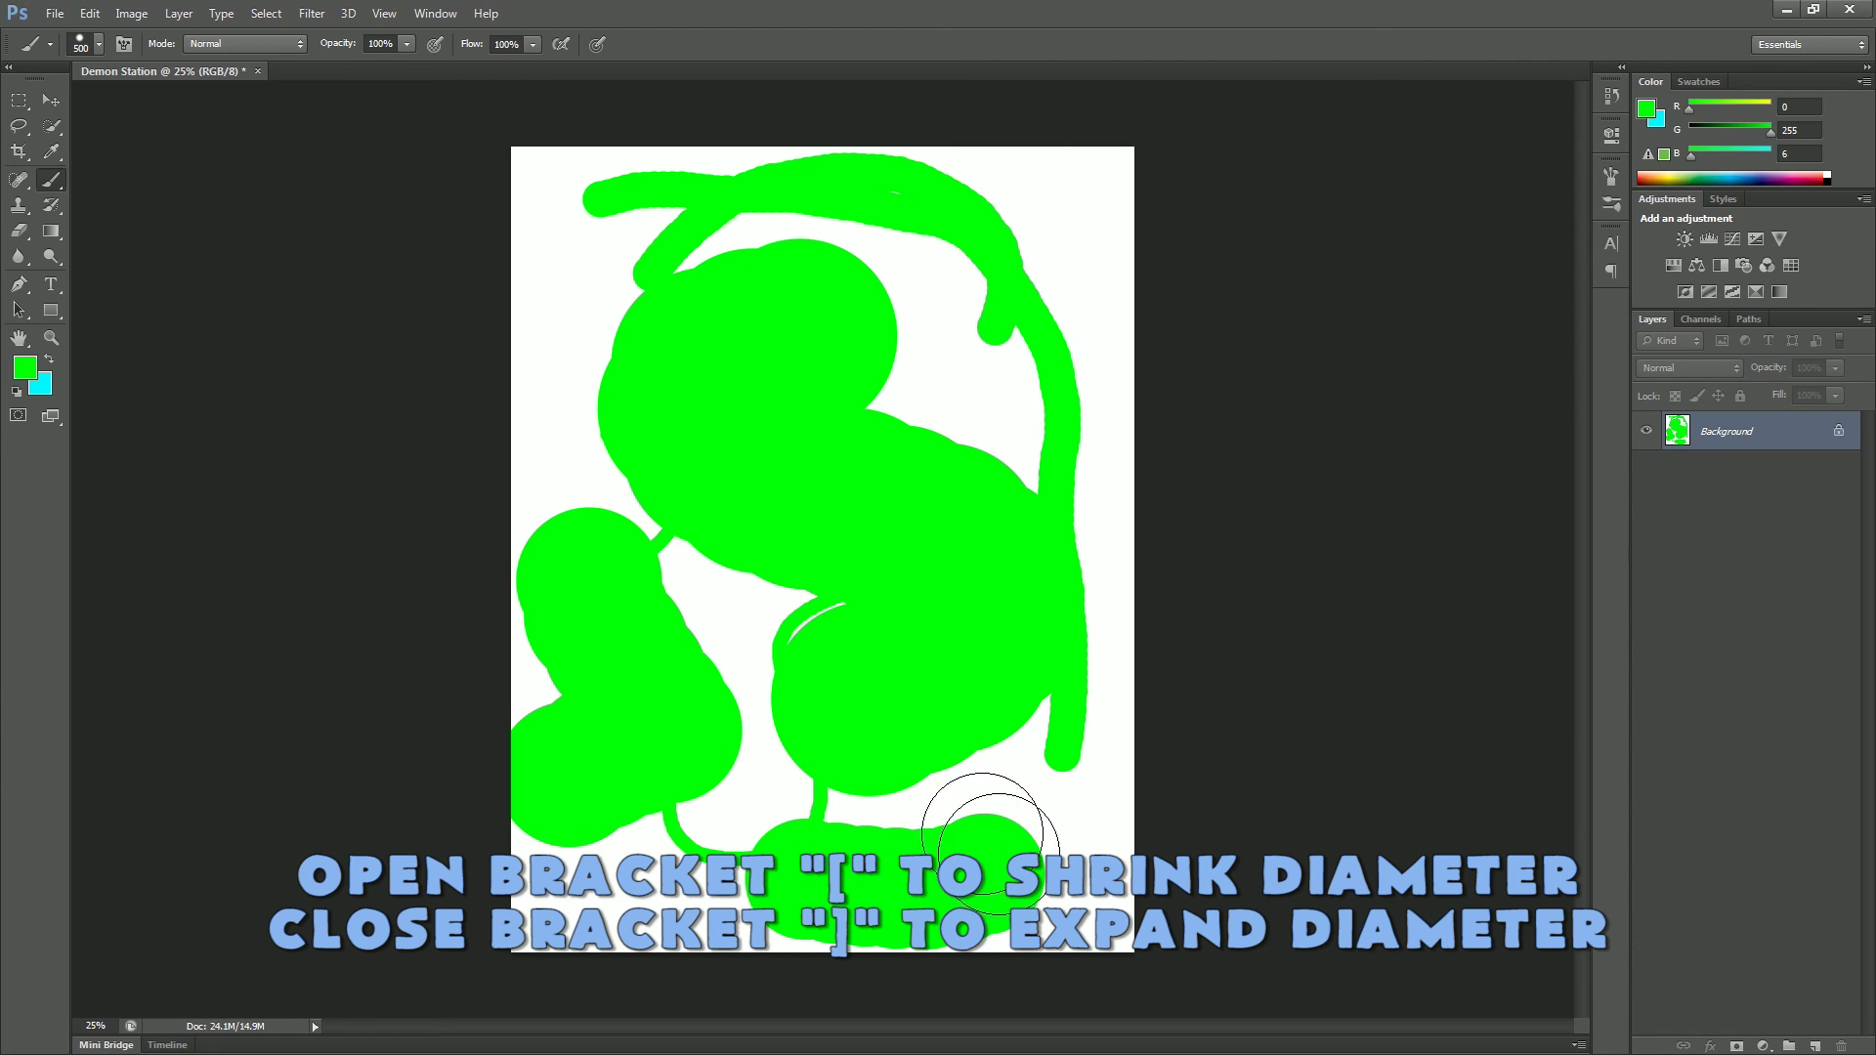